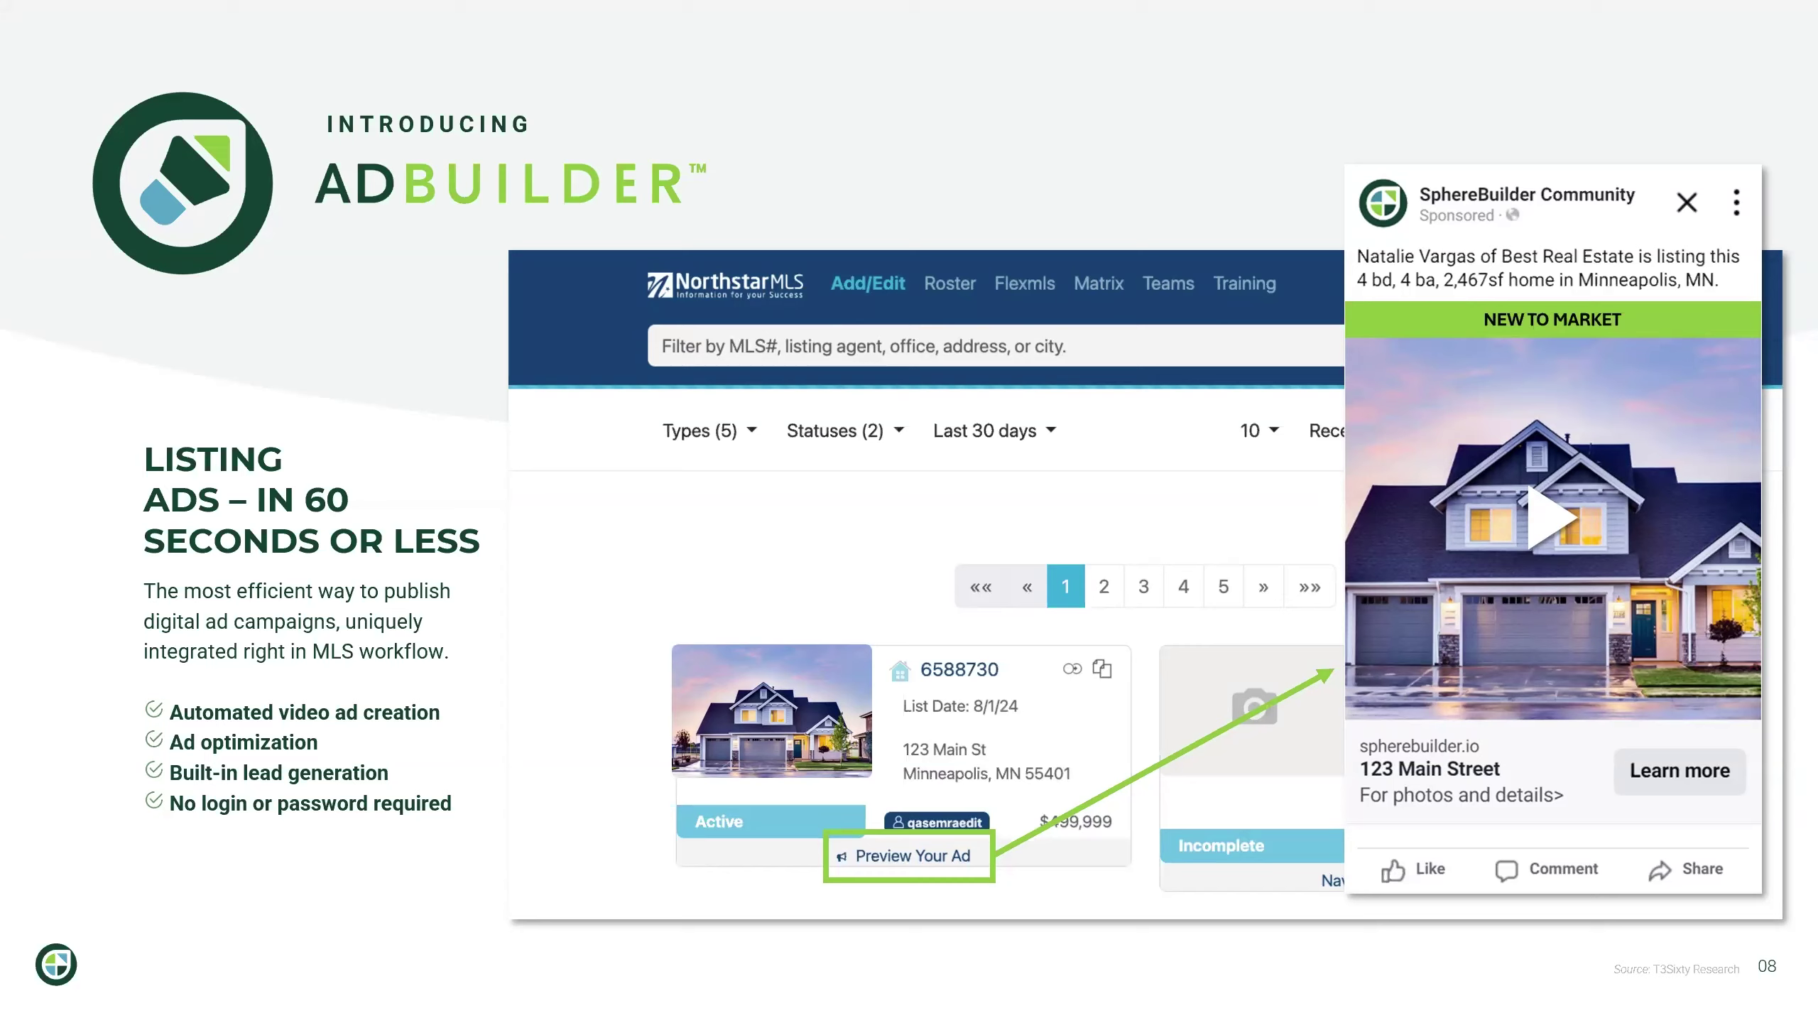
End the slide show, minimize the presentation and switch to the SphereBuilder ad type selection page in Chrome
{"action": "key", "text": "Right"}
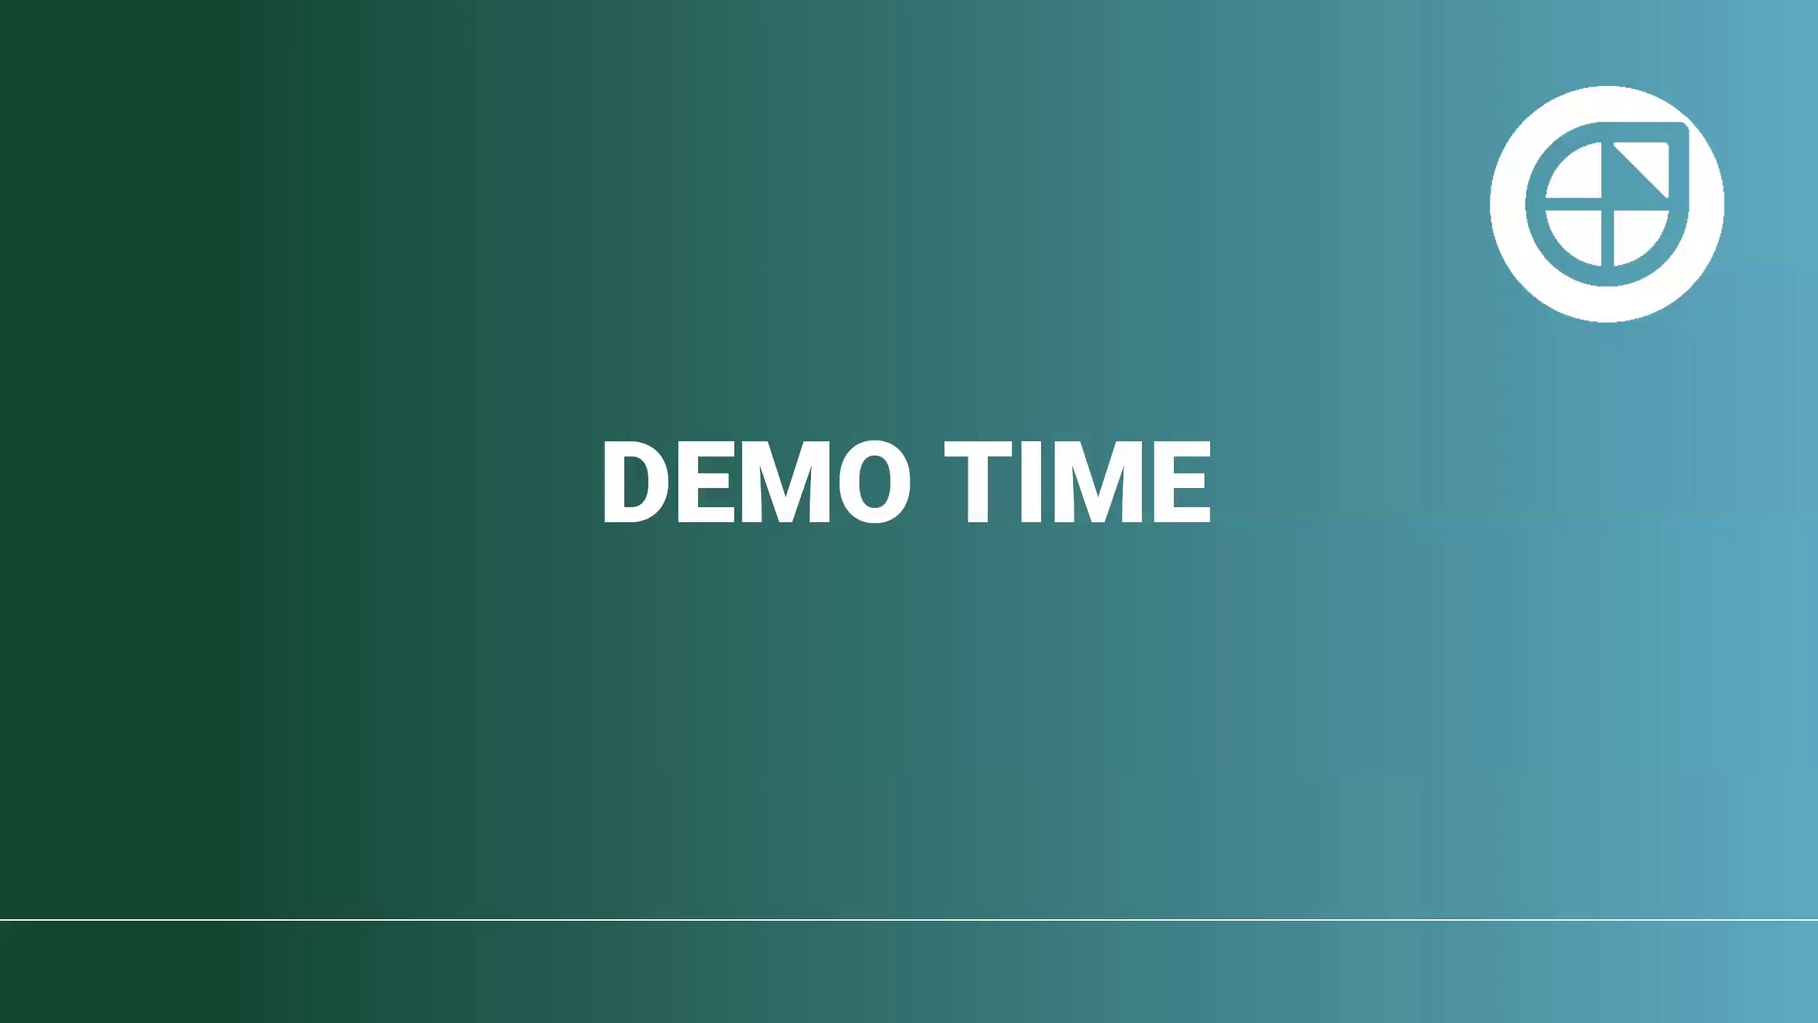
{"action": "key", "text": "Escape"}
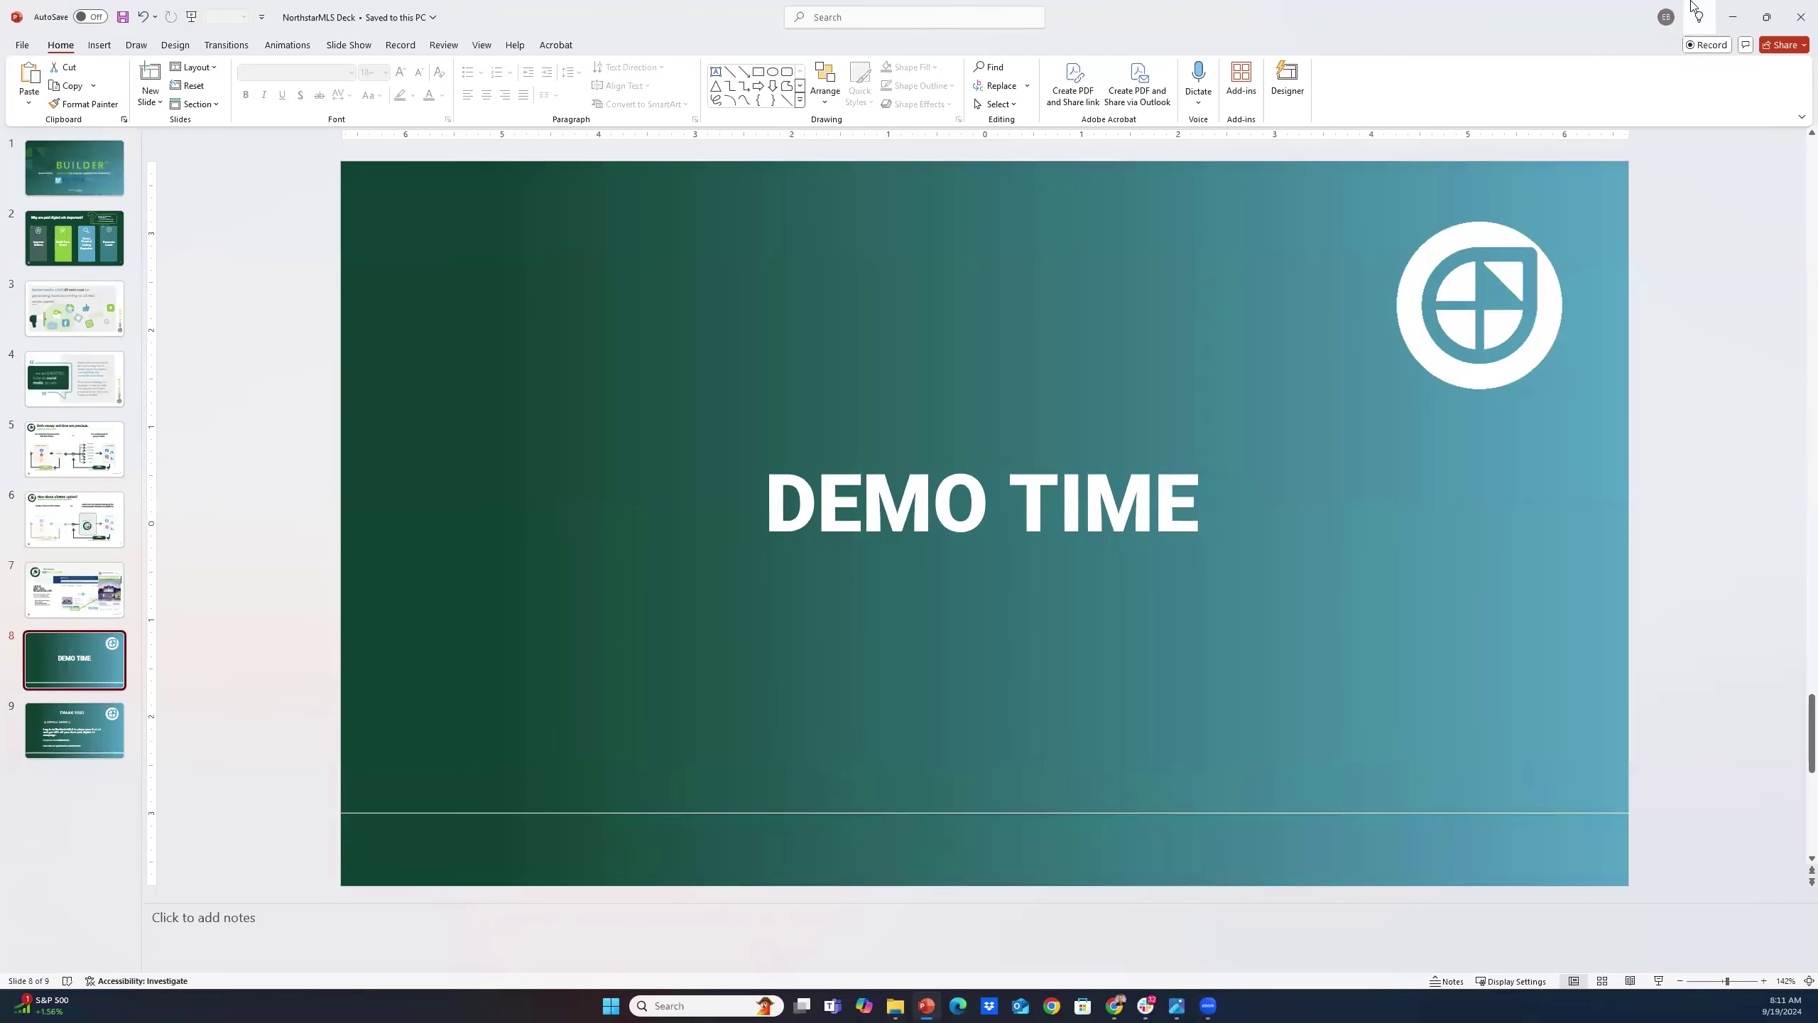
{"action": "left_click", "coordinate": [1733, 16]}
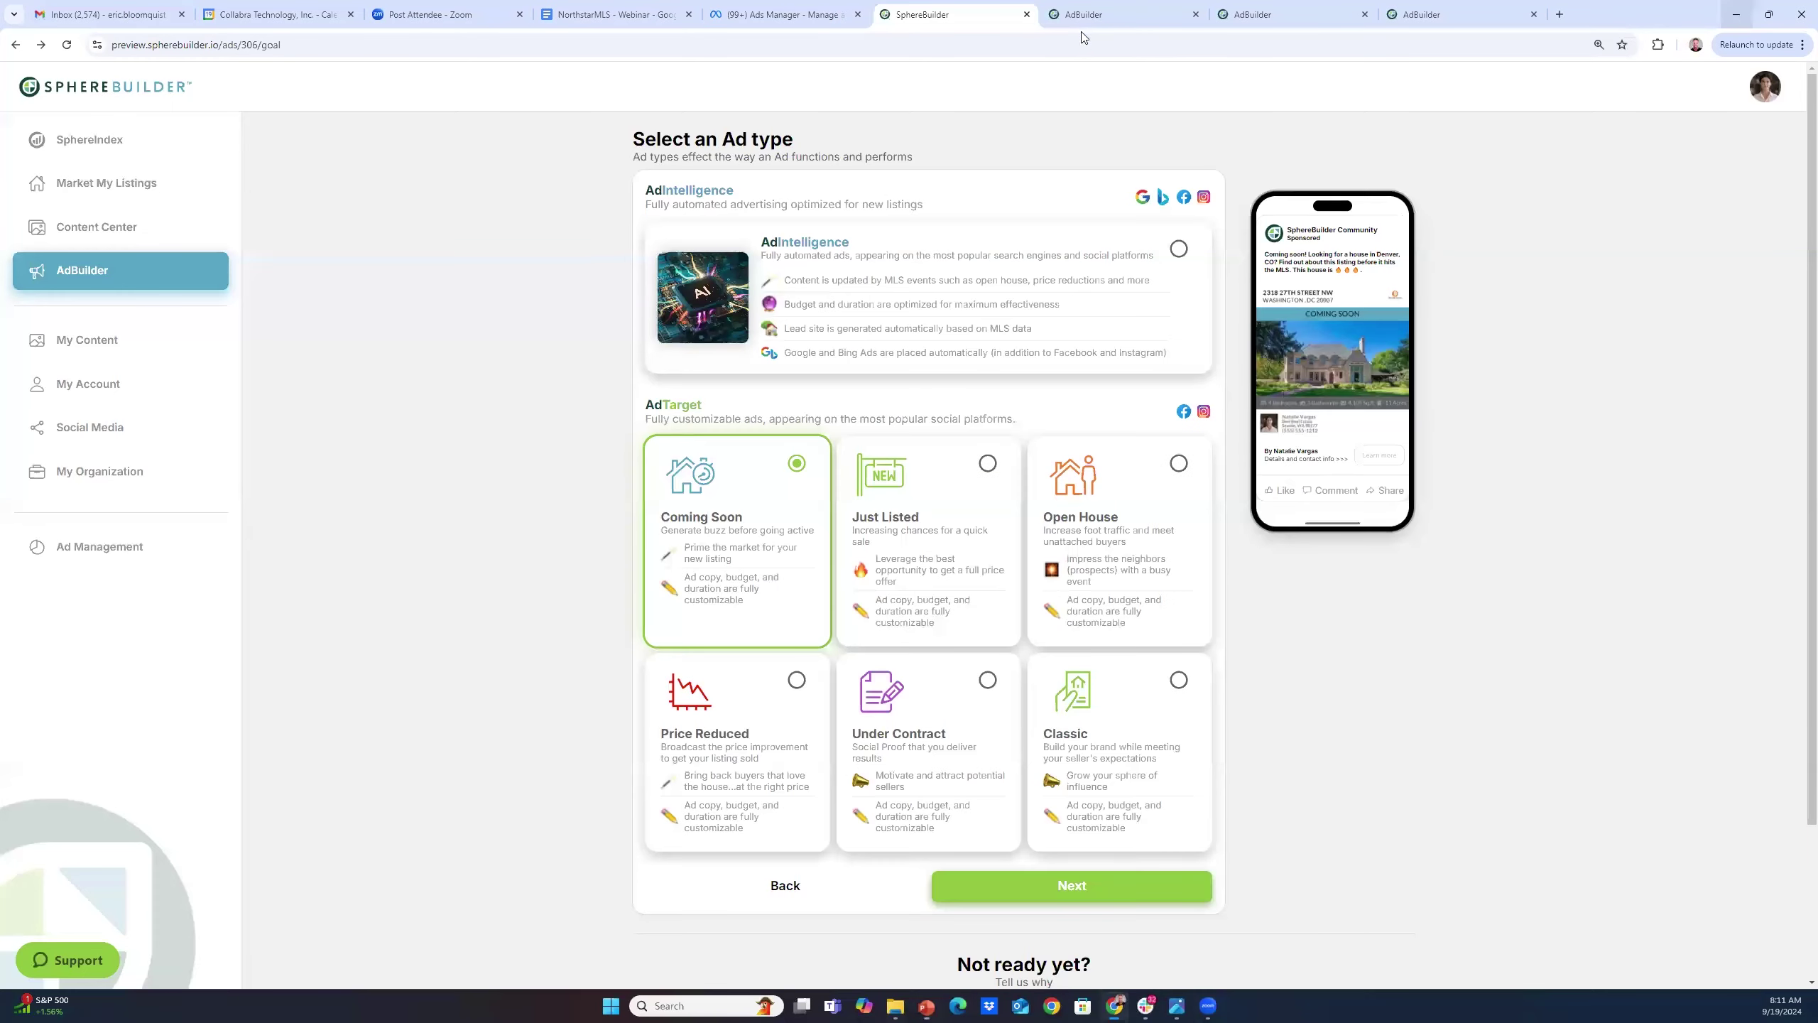
{"action": "left_click", "coordinate": [1081, 21]}
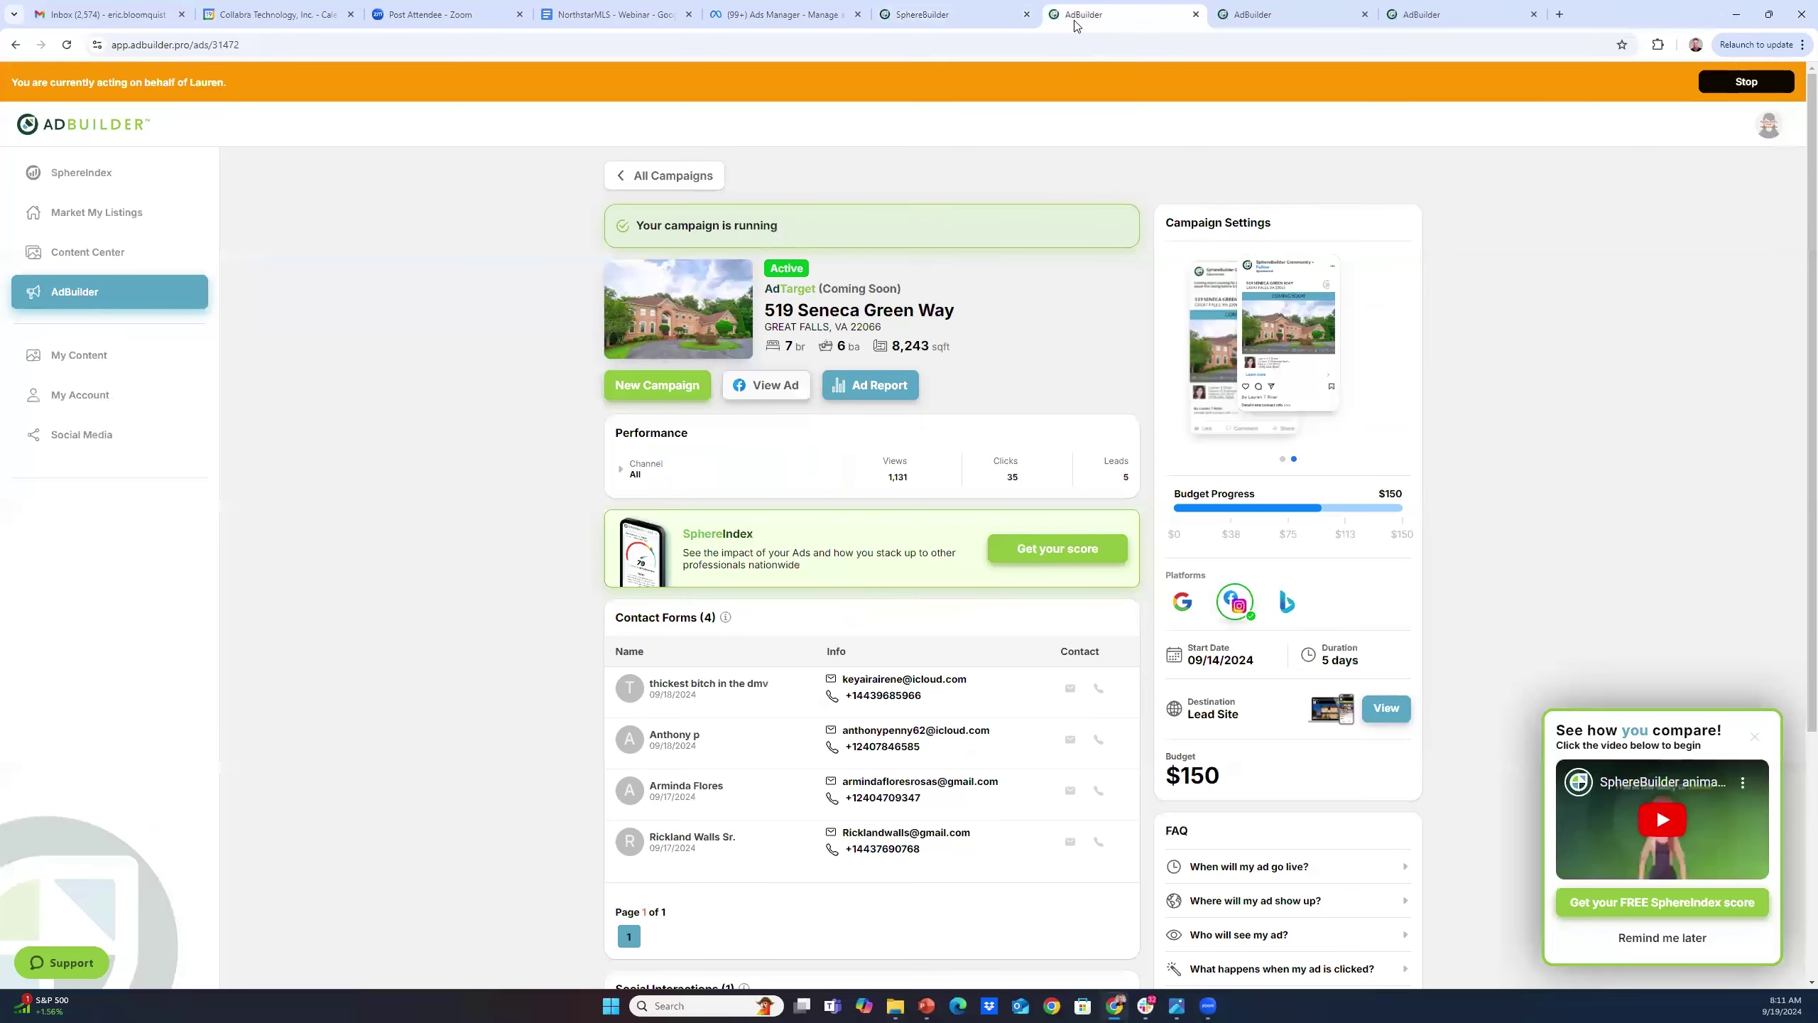
{"action": "left_click", "coordinate": [971, 20]}
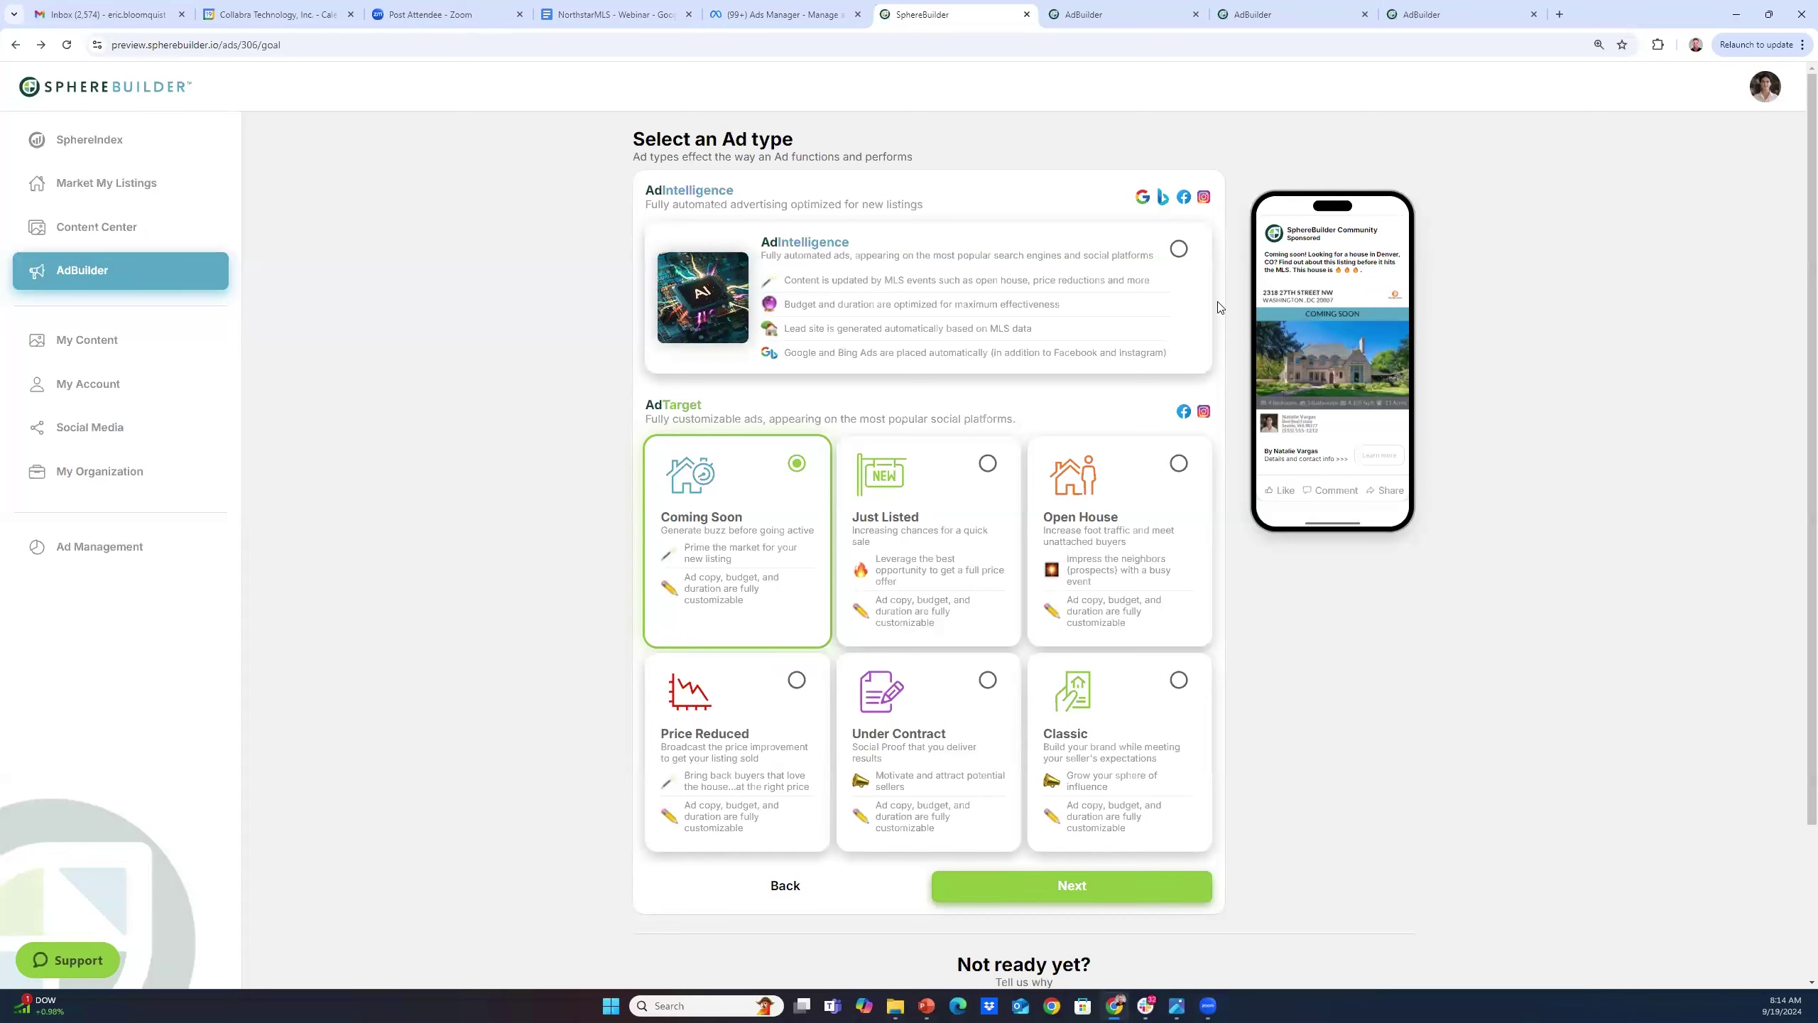
Choose the AdIntelligence ad type for the campaign and continue to the public profile review
{"action": "left_click", "coordinate": [1178, 248]}
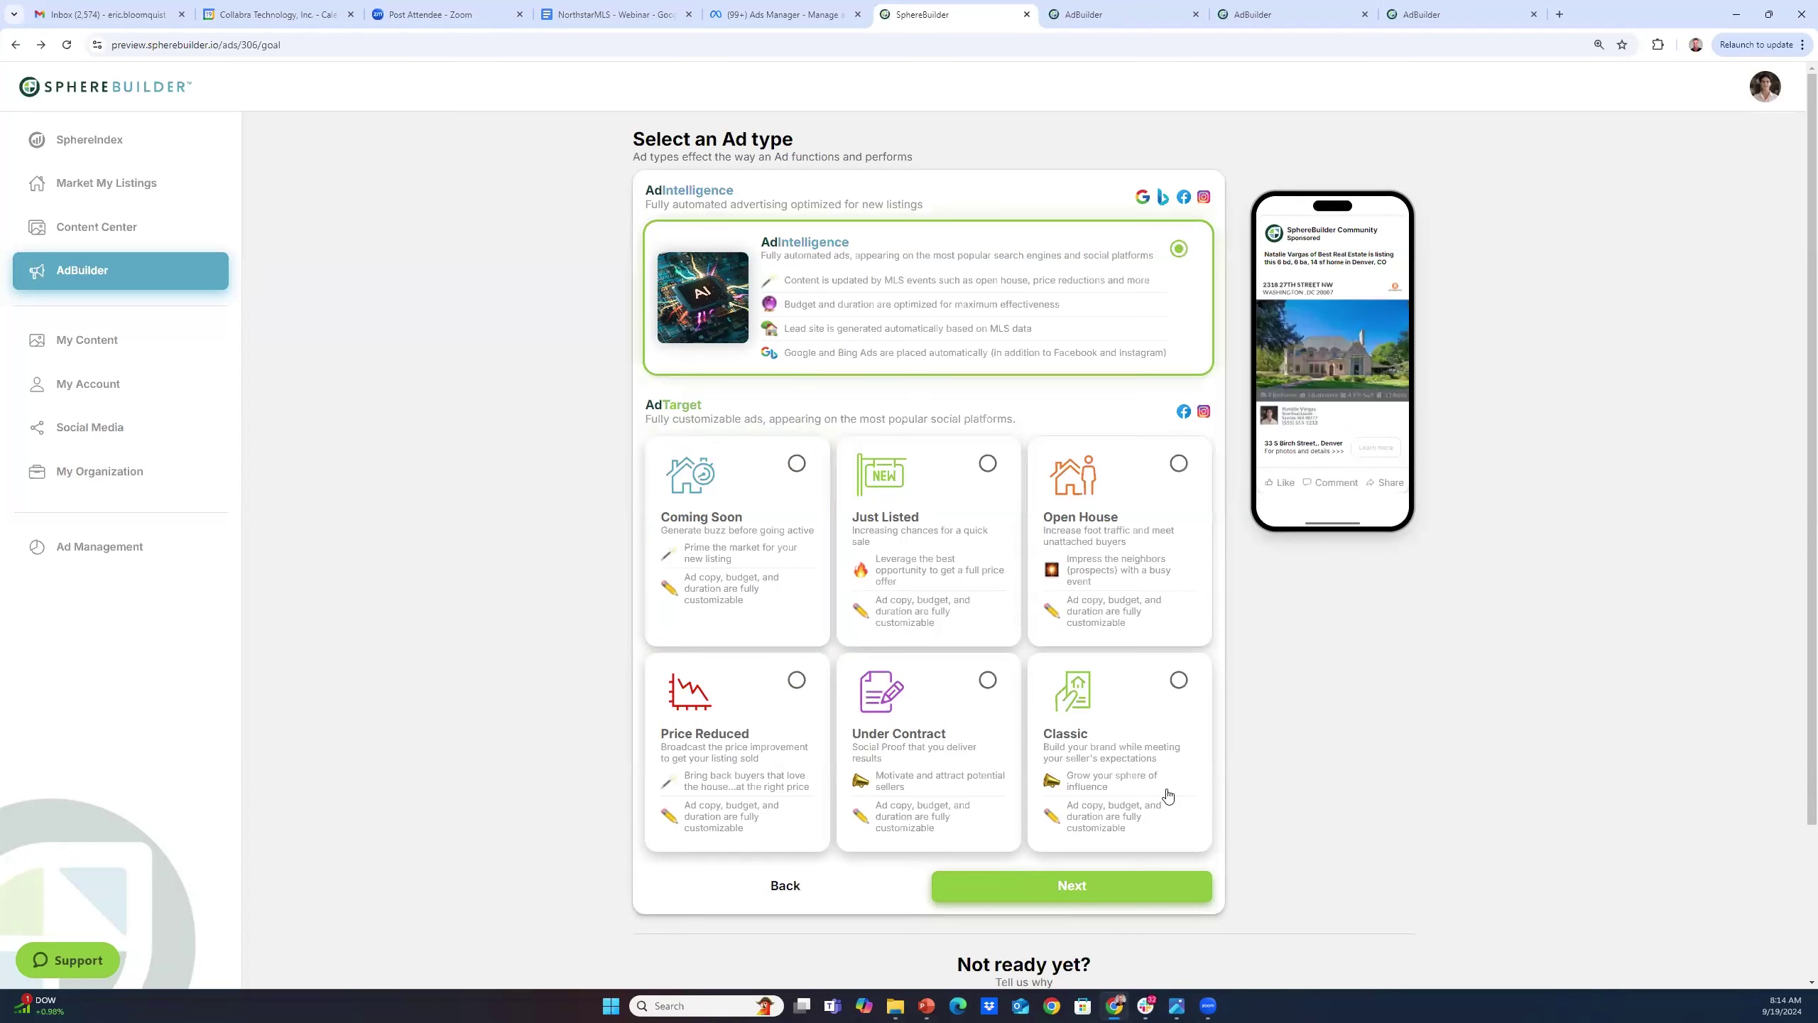
{"action": "left_click", "coordinate": [1078, 884]}
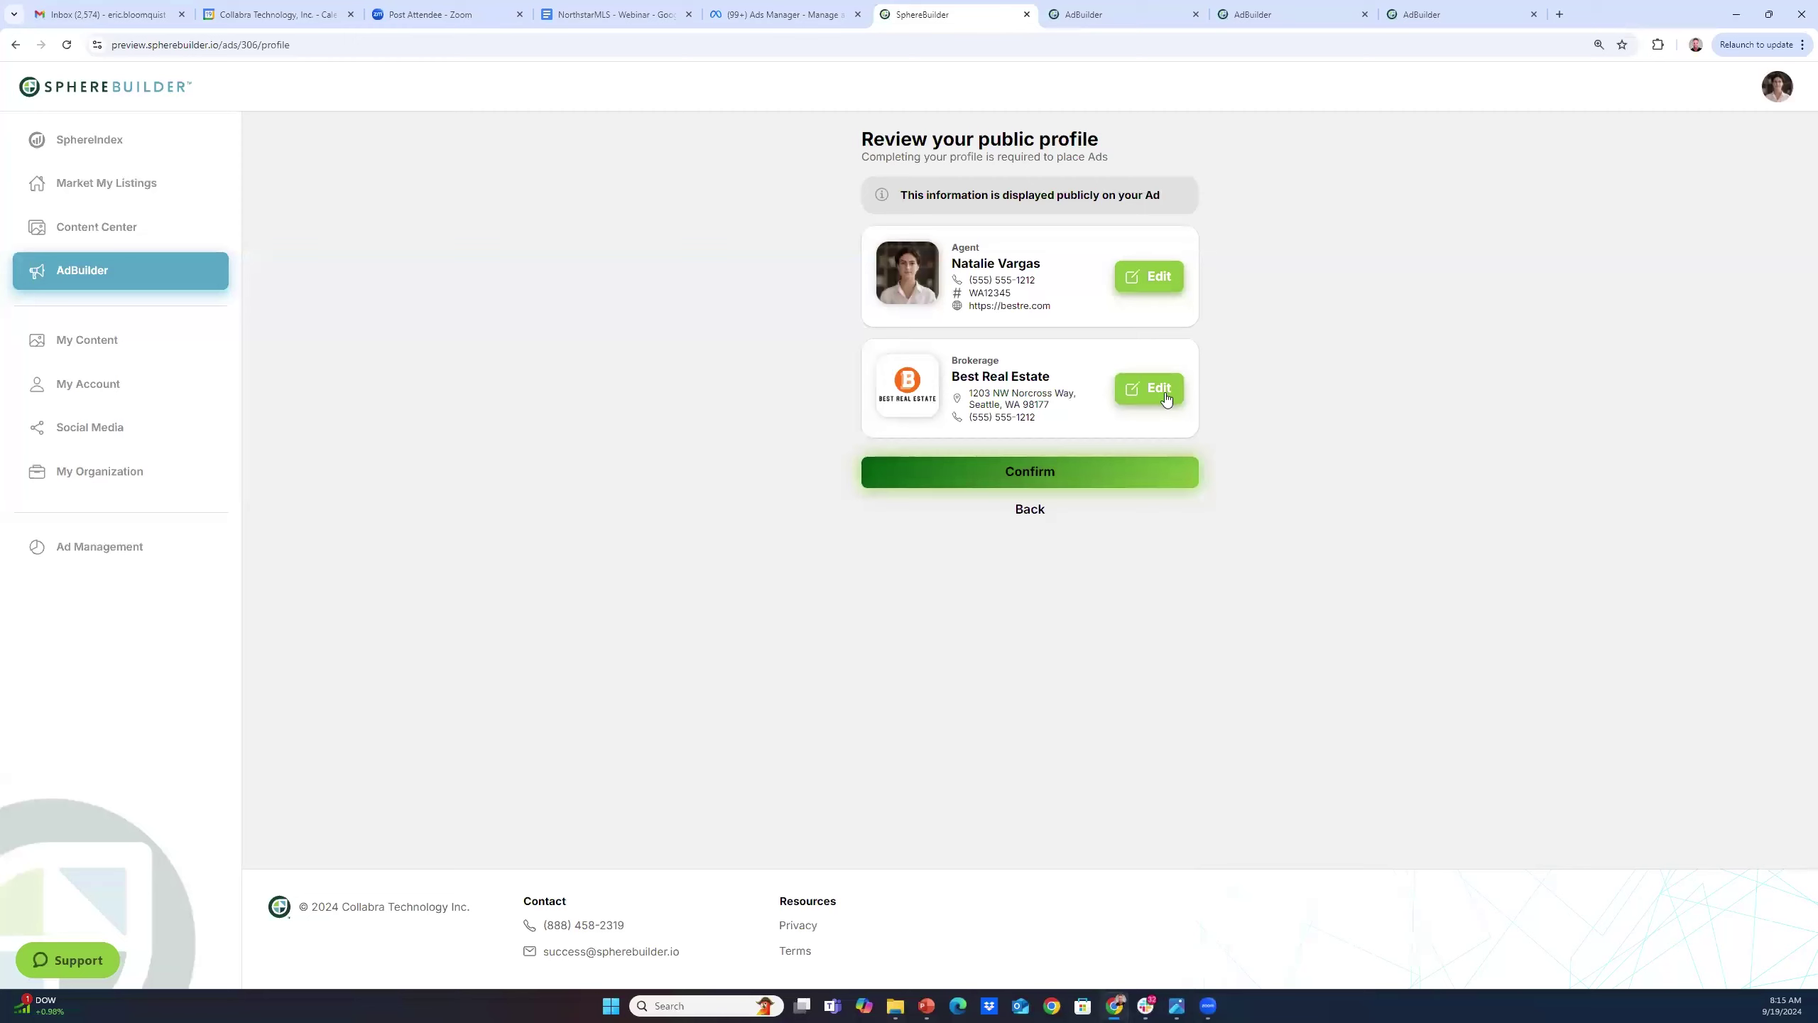
Open the agent's profile details for review, close them without edits, and confirm the public profile
{"action": "left_click", "coordinate": [1156, 274]}
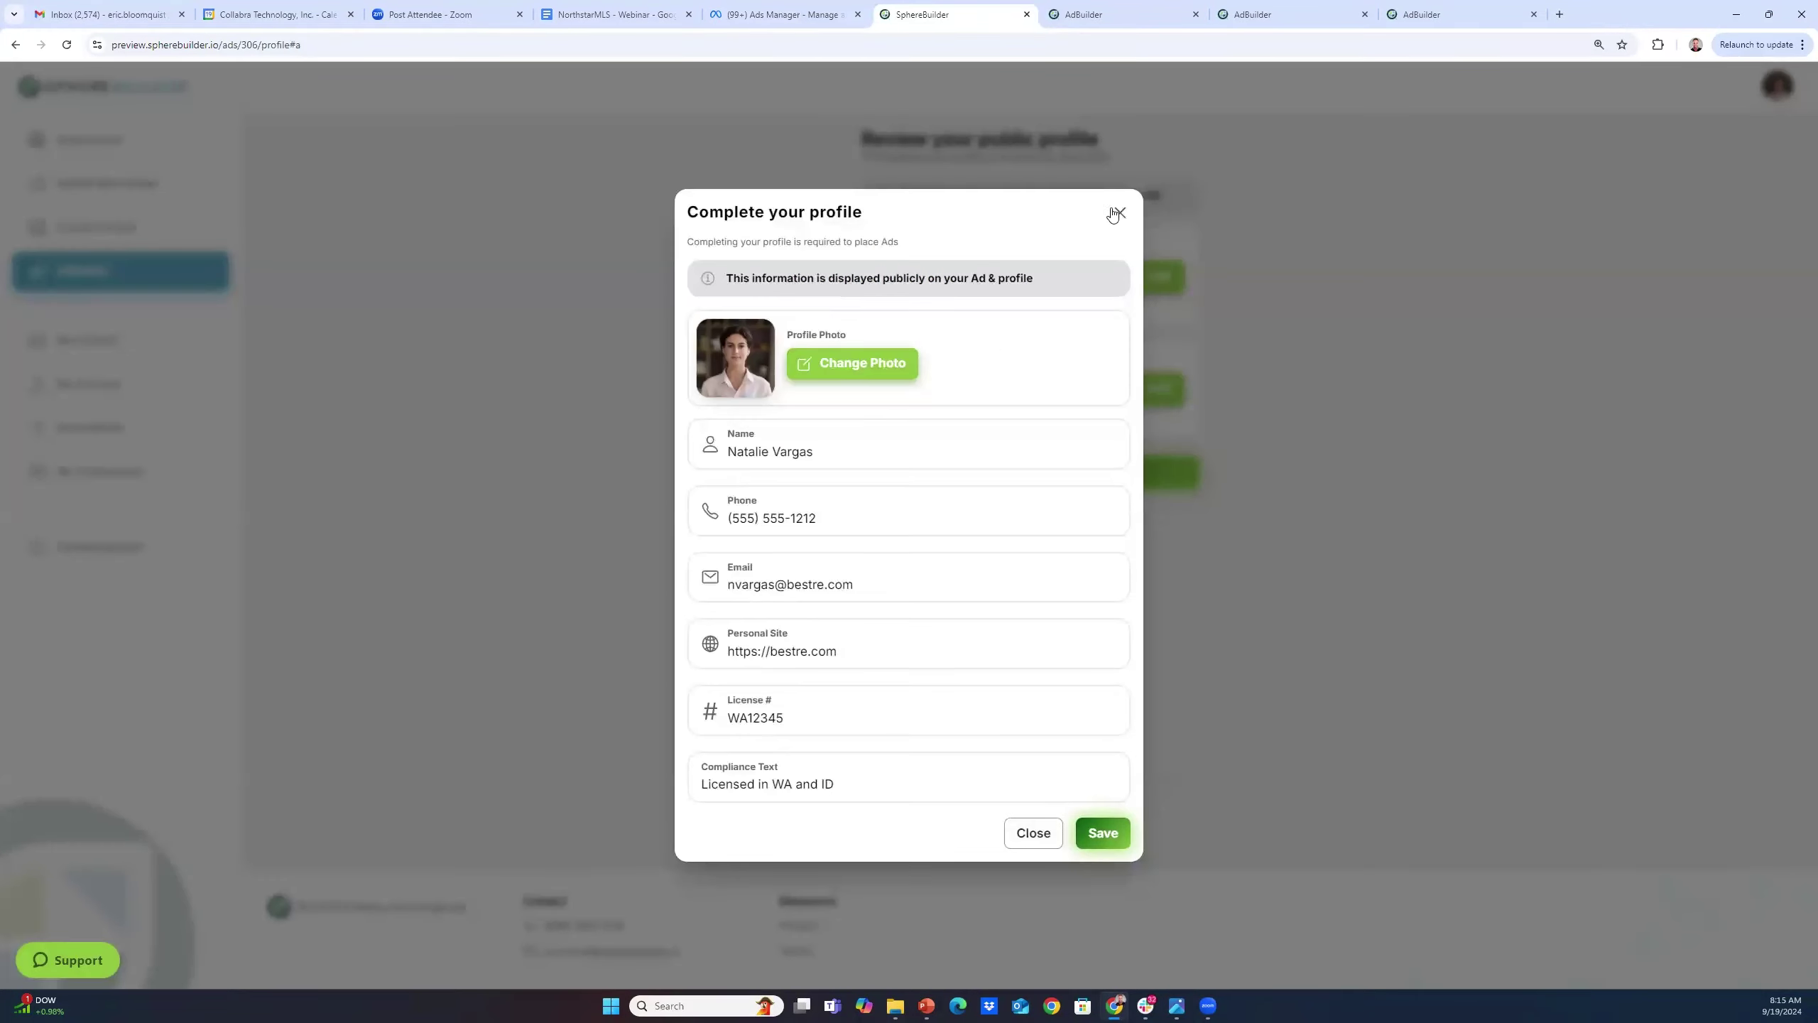
{"action": "left_click", "coordinate": [1118, 213]}
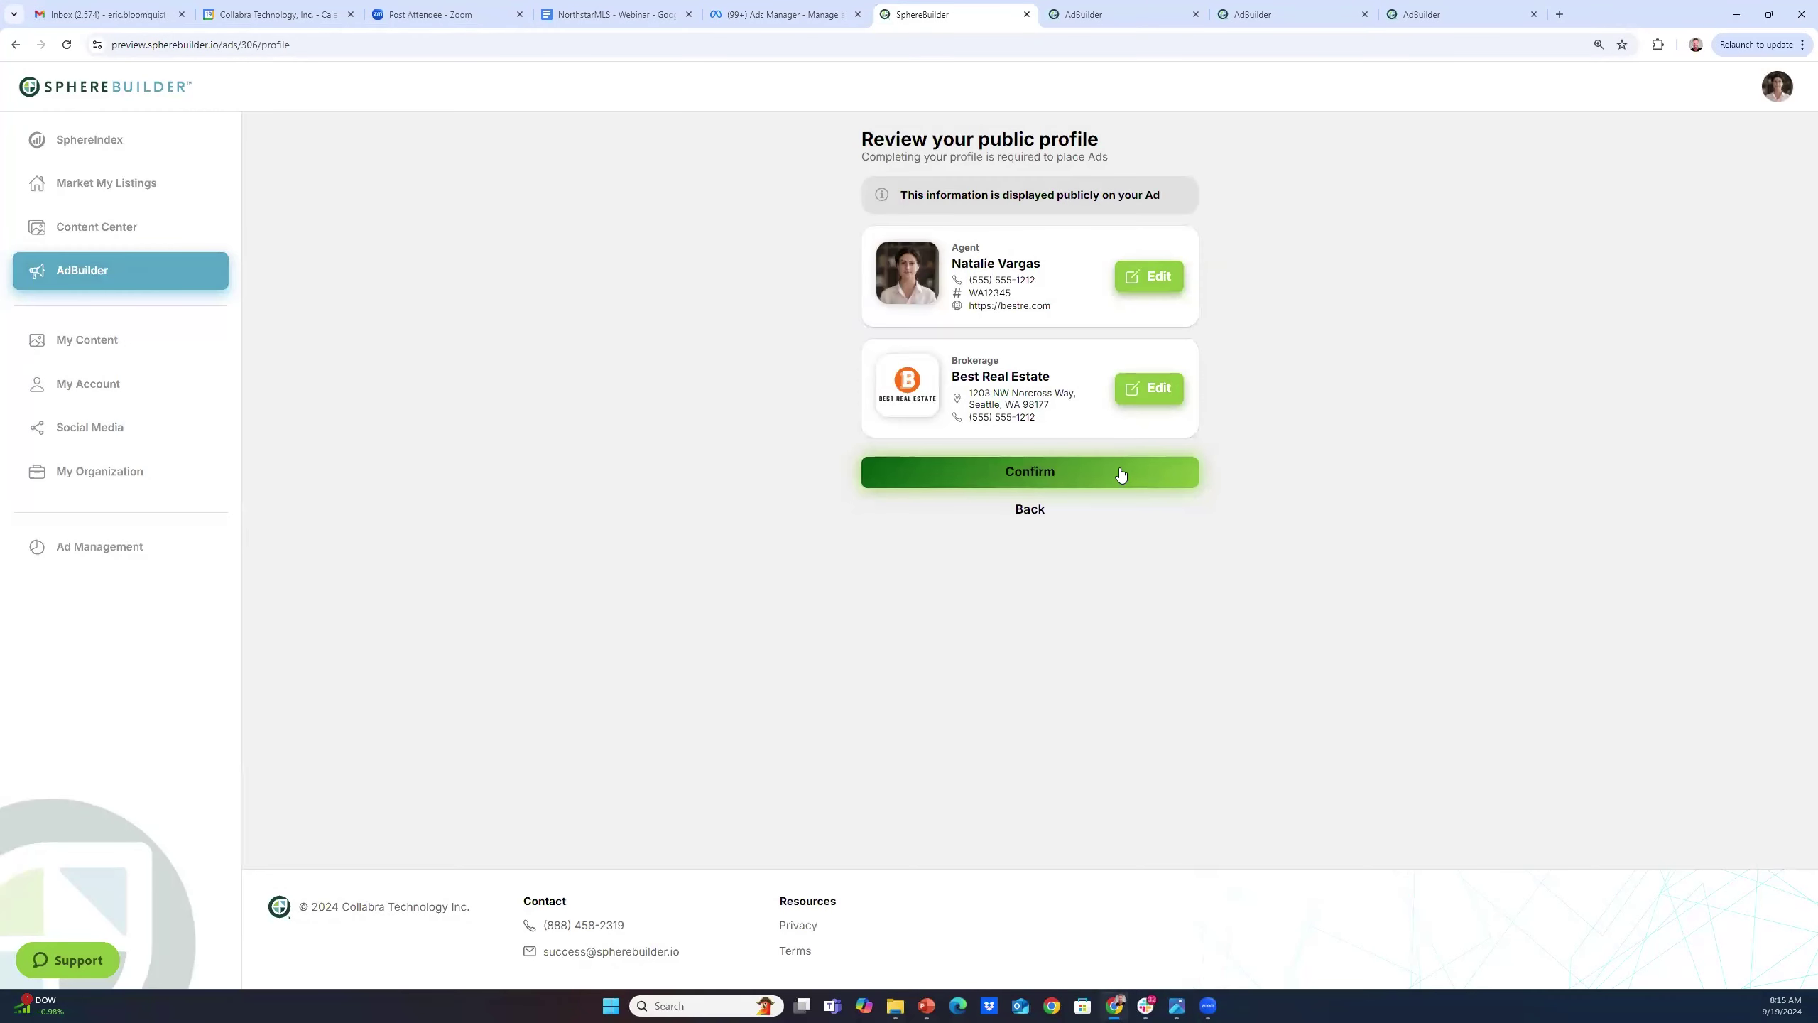
{"action": "left_click", "coordinate": [1138, 393]}
{"action": "left_click", "coordinate": [1120, 316]}
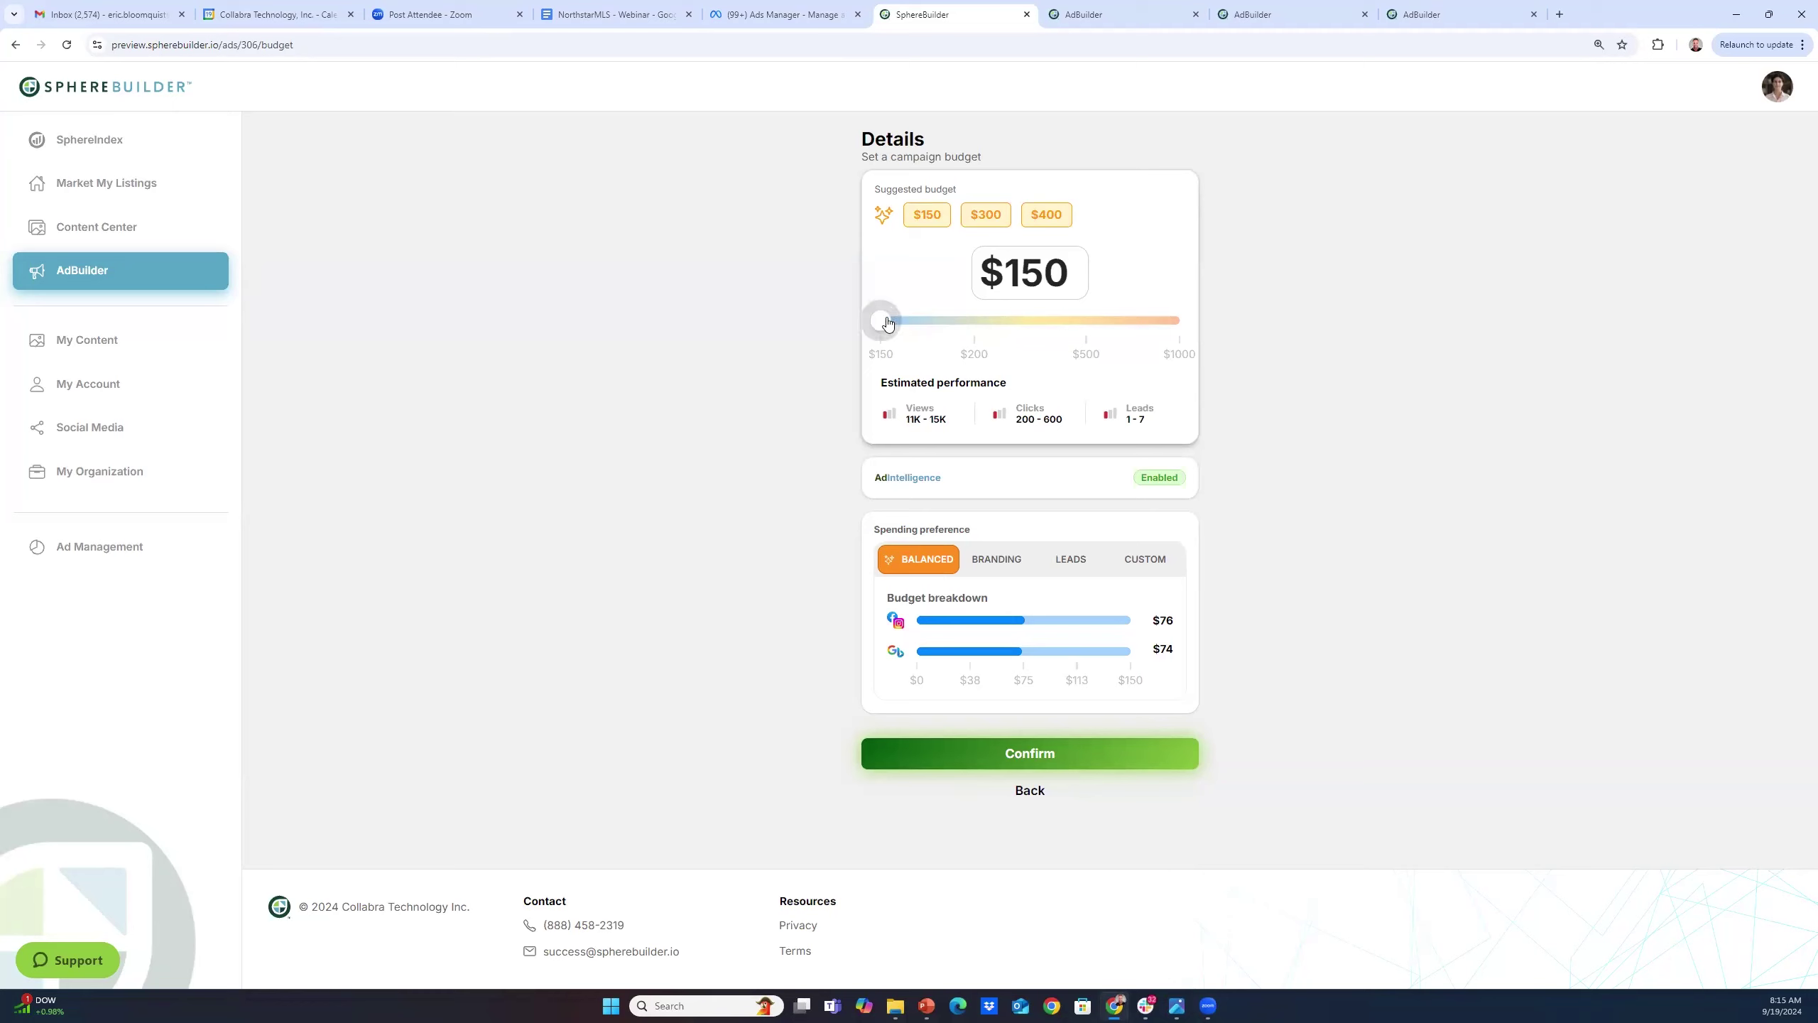
Set the campaign budget to $200 and compare the Branding and Leads spending preferences
{"action": "left_click_drag", "start_coordinate": [888, 324], "coordinate": [989, 326]}
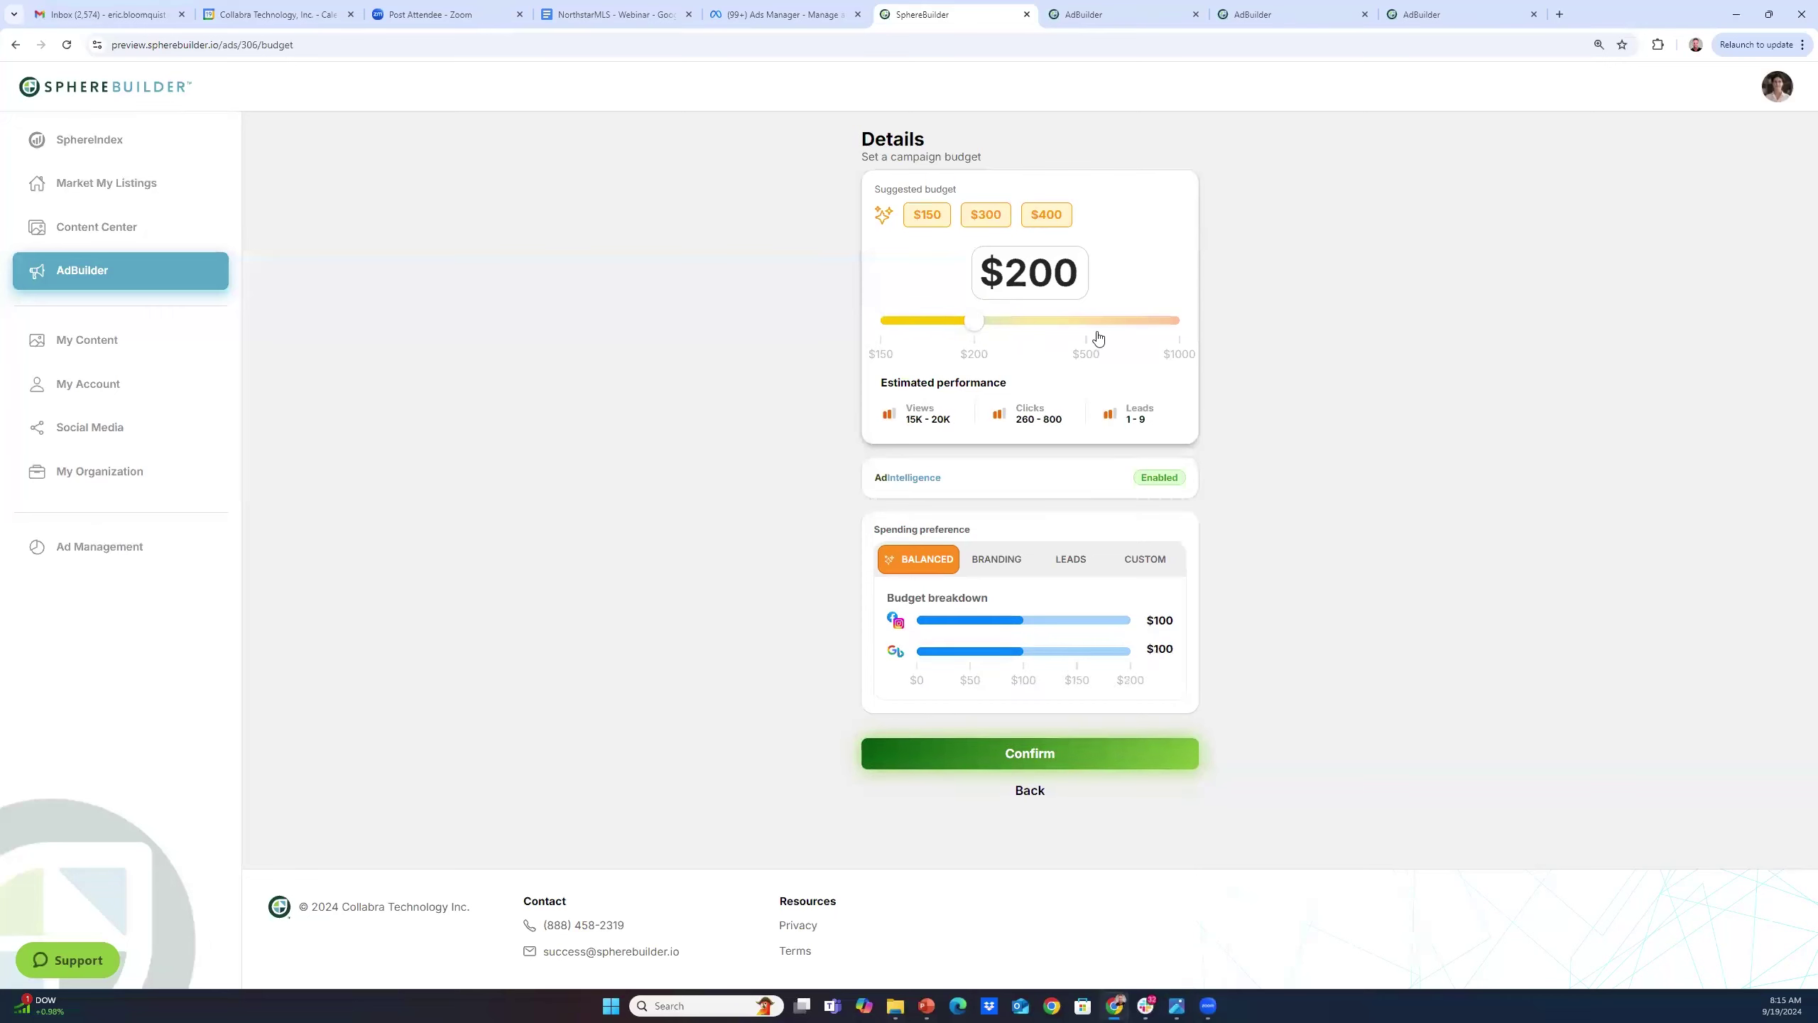
{"action": "left_click", "coordinate": [995, 563]}
{"action": "left_click", "coordinate": [1070, 563]}
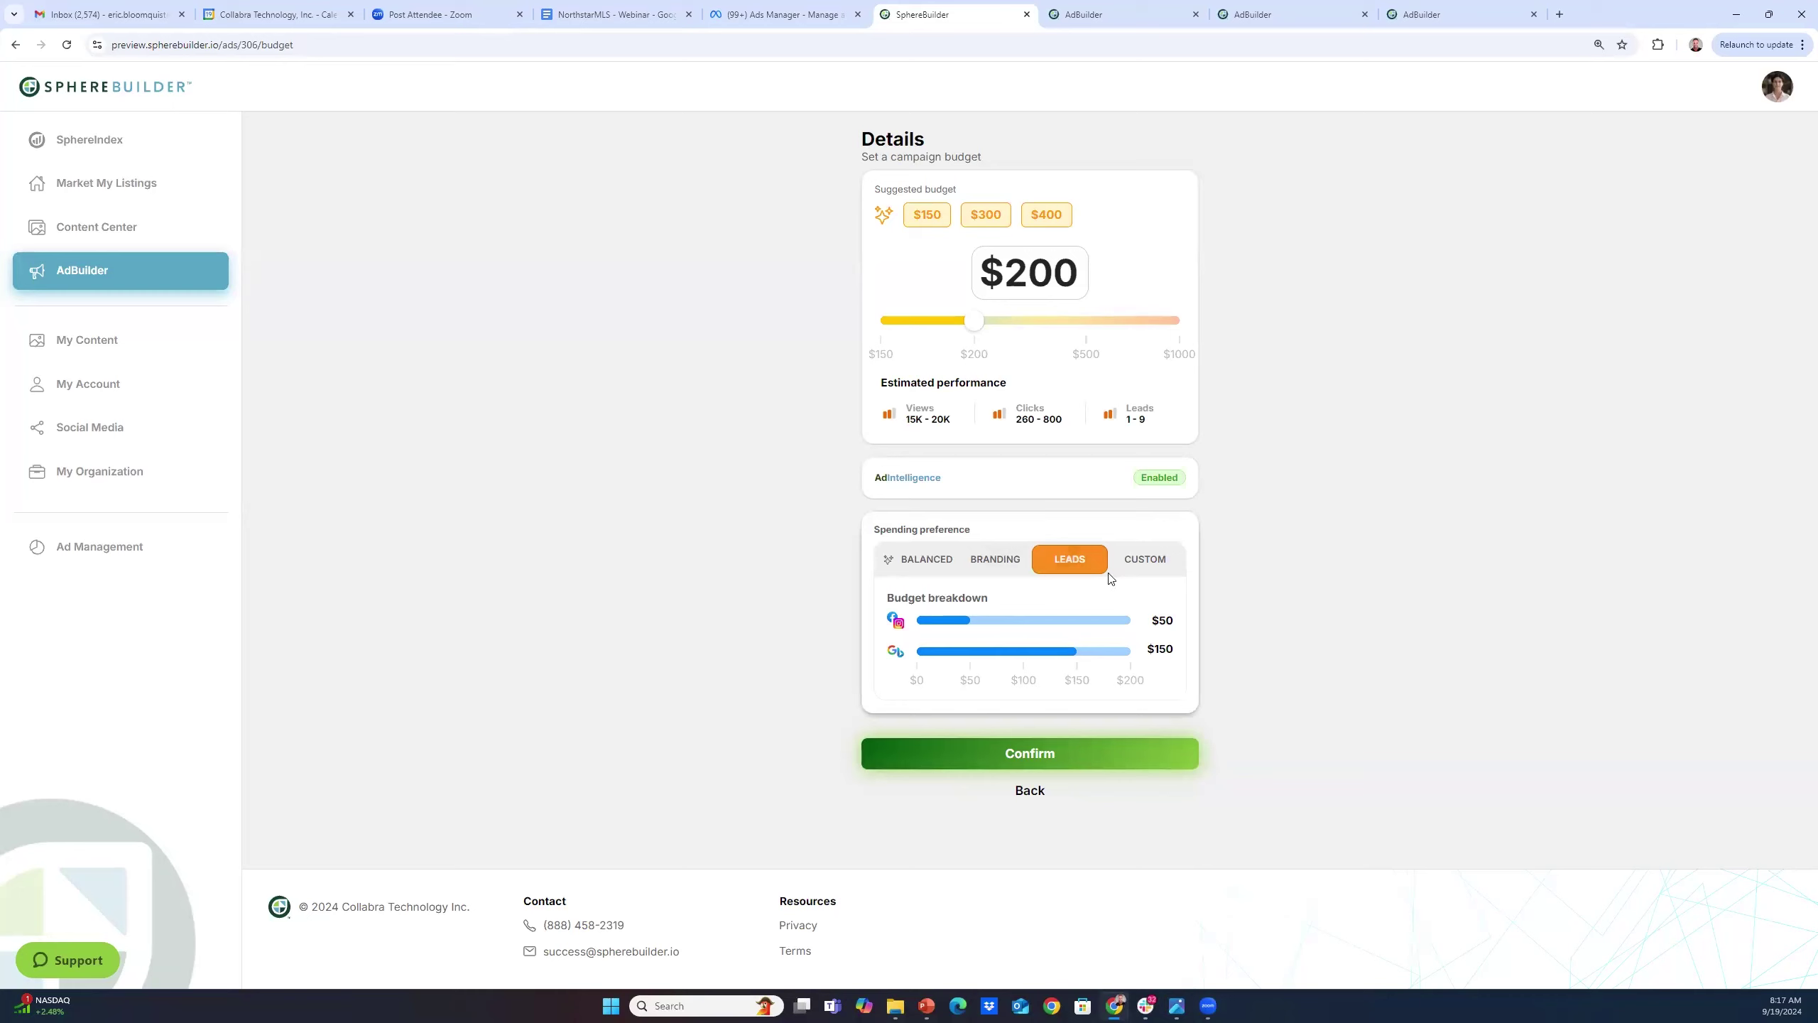
{"action": "left_click", "coordinate": [1002, 561]}
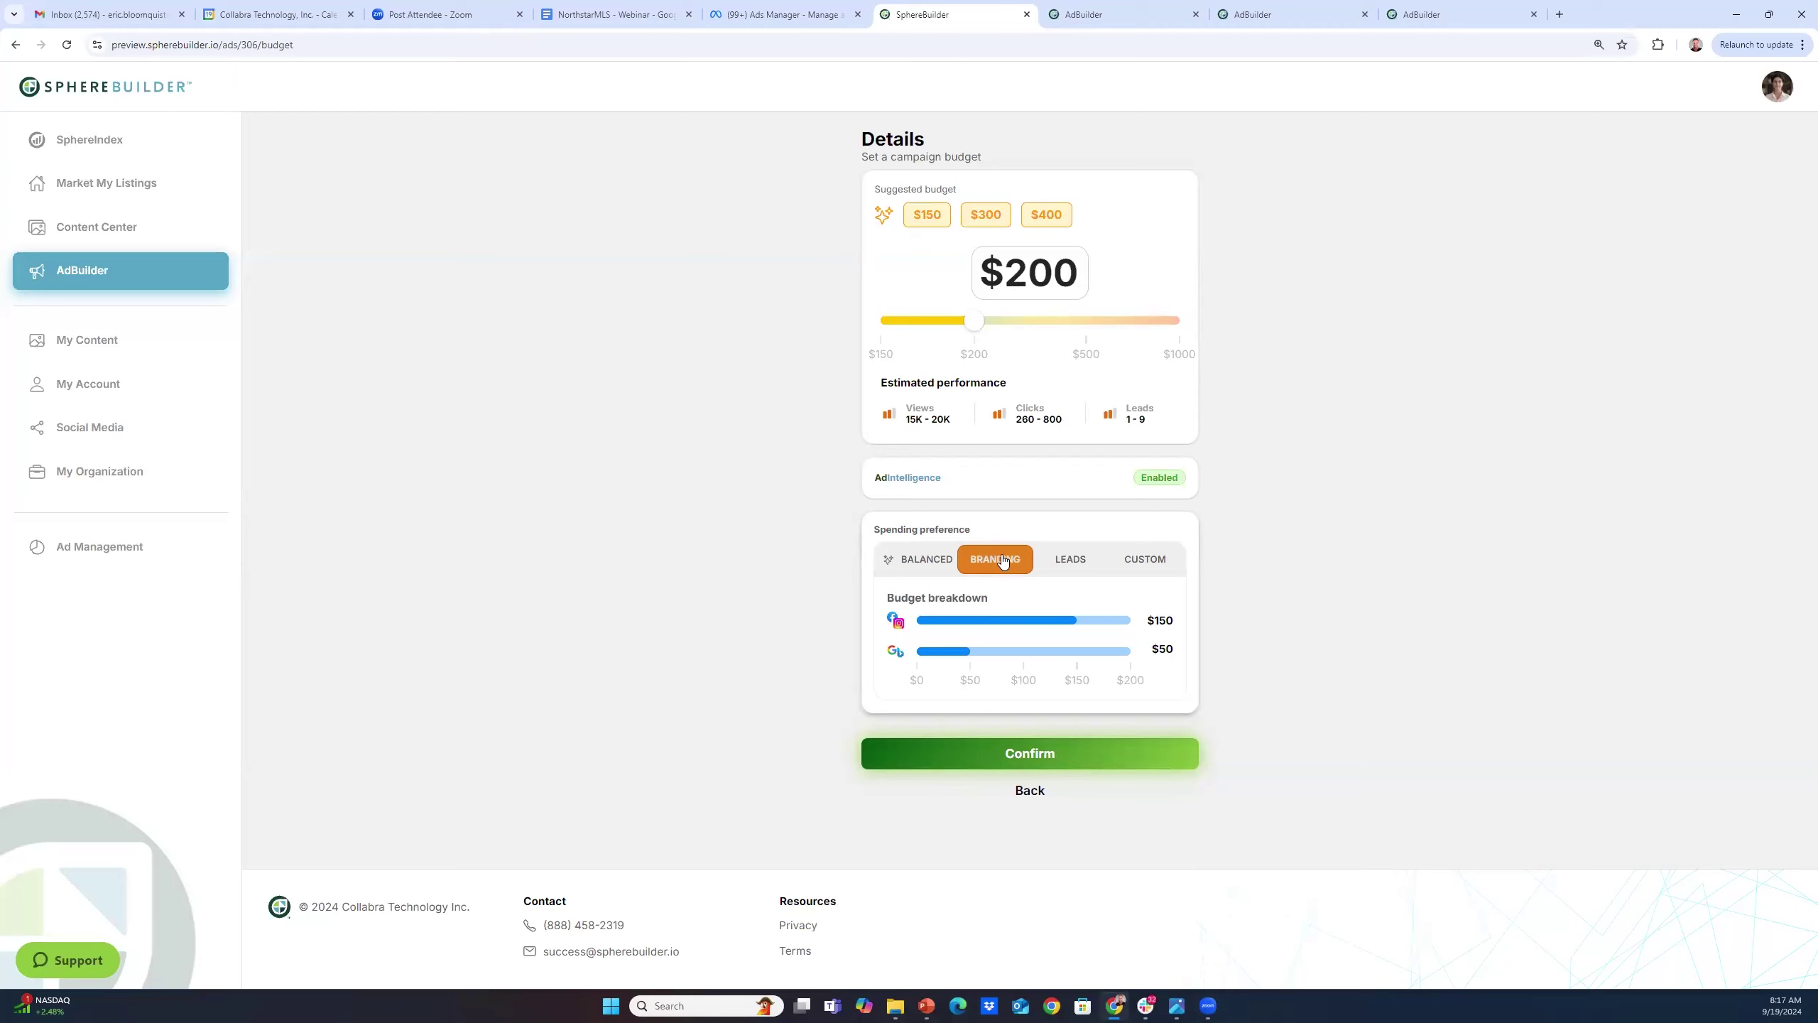
Use a Custom spending preference that allocates the full $200 to Facebook and Instagram, and confirm the budget details
{"action": "left_click", "coordinate": [1160, 564]}
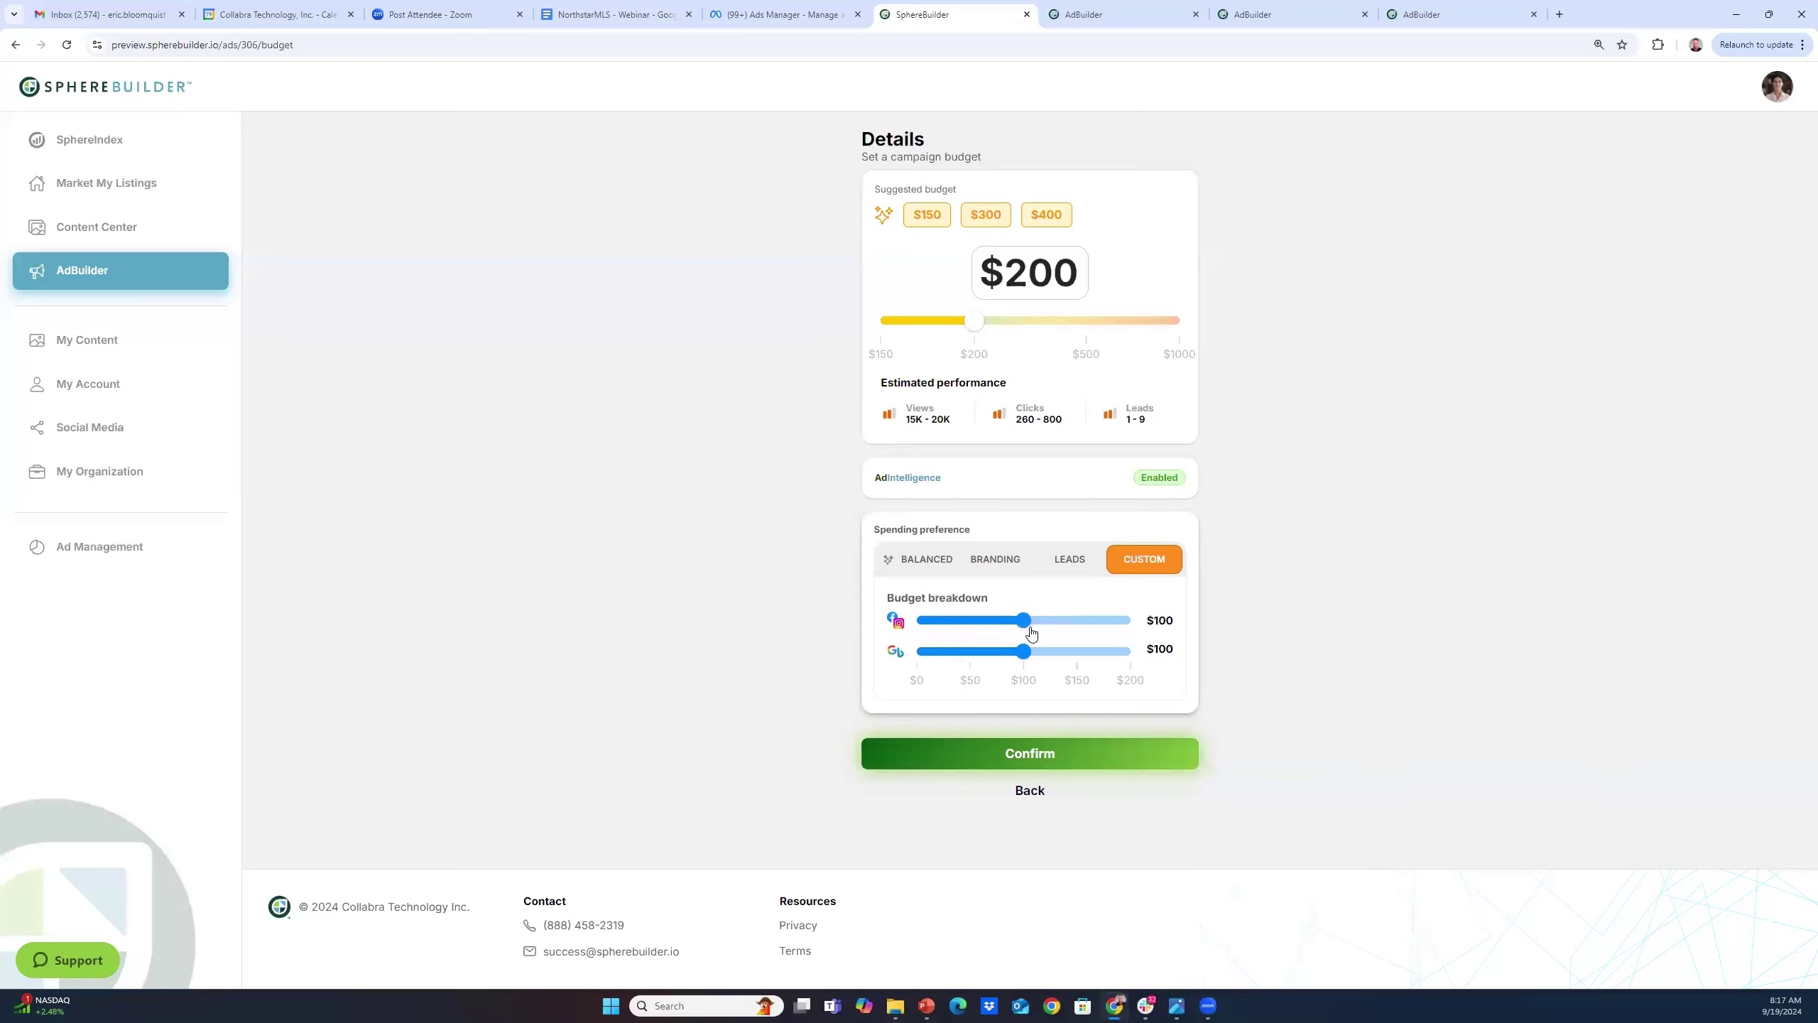
{"action": "left_click", "coordinate": [1025, 620]}
{"action": "left_click_drag", "start_coordinate": [1004, 624], "coordinate": [917, 623]}
{"action": "left_click", "coordinate": [1077, 620]}
{"action": "left_click", "coordinate": [1139, 621]}
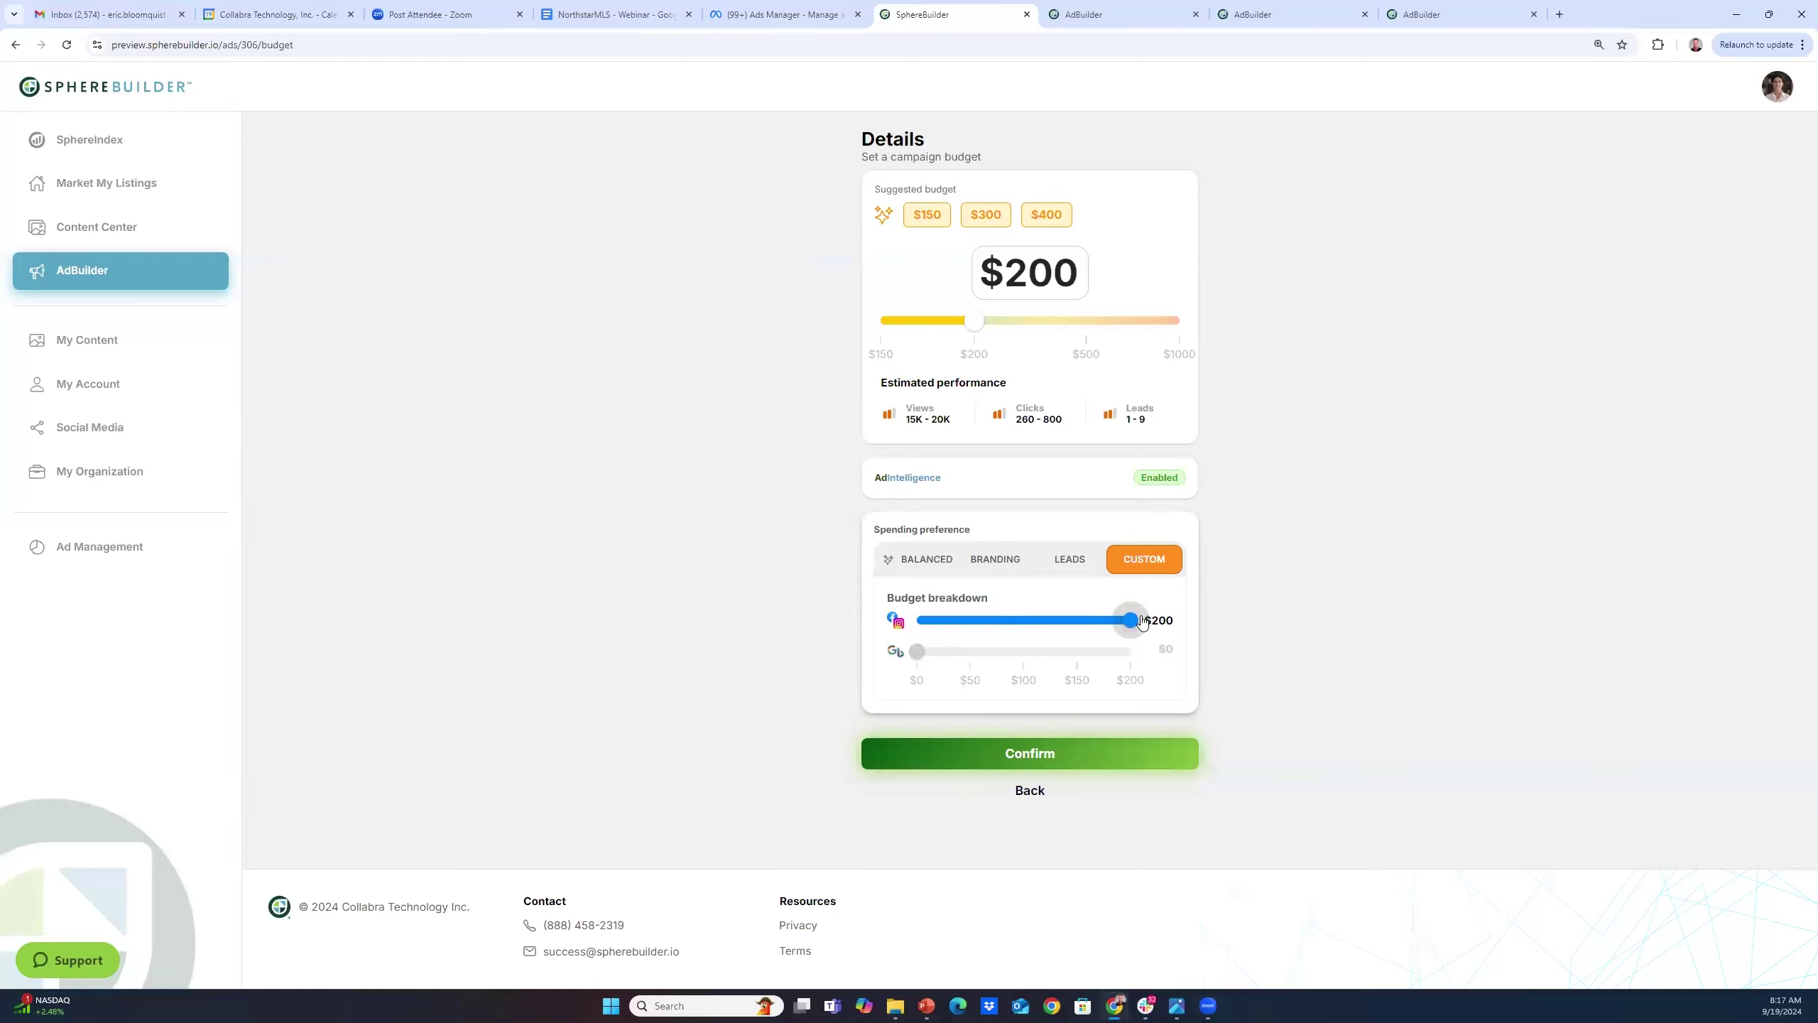
{"action": "left_click", "coordinate": [1032, 748]}
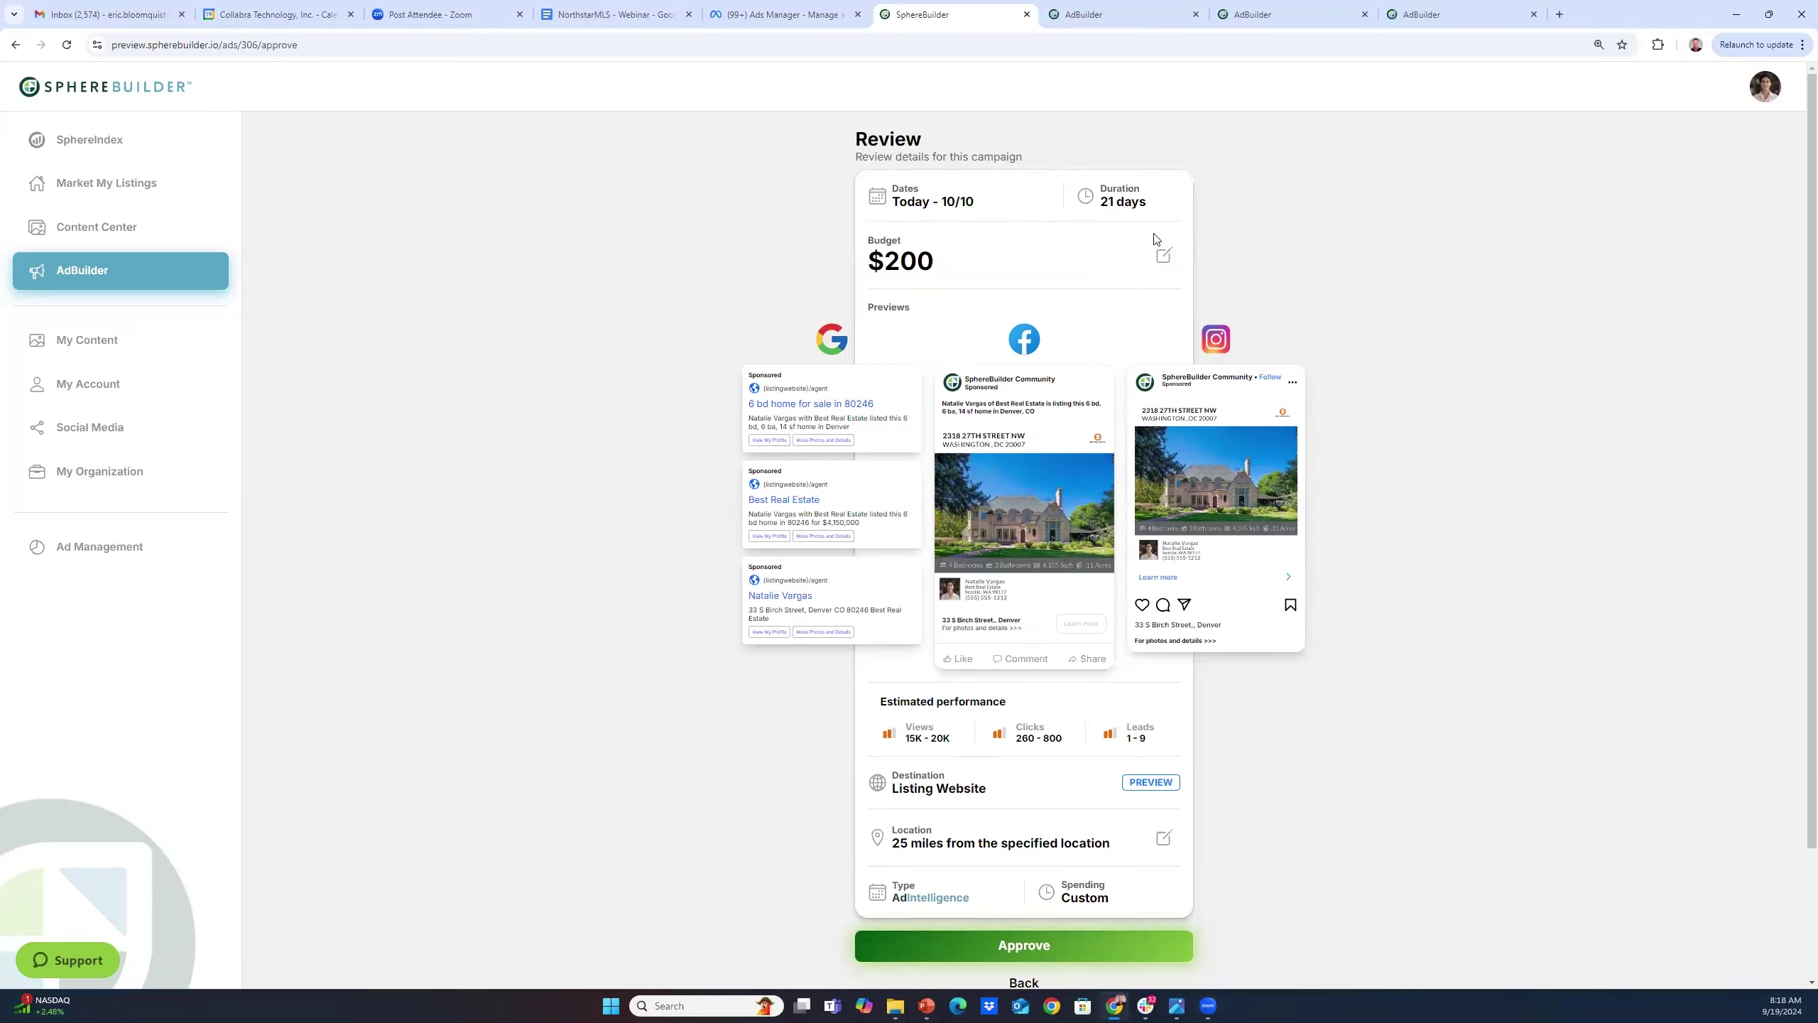
Set the campaign location radius to 15 miles, center it over the Denver and Aurora area, and save it
{"action": "scroll", "coordinate": [1155, 239], "scroll_direction": "down", "scroll_amount": 1}
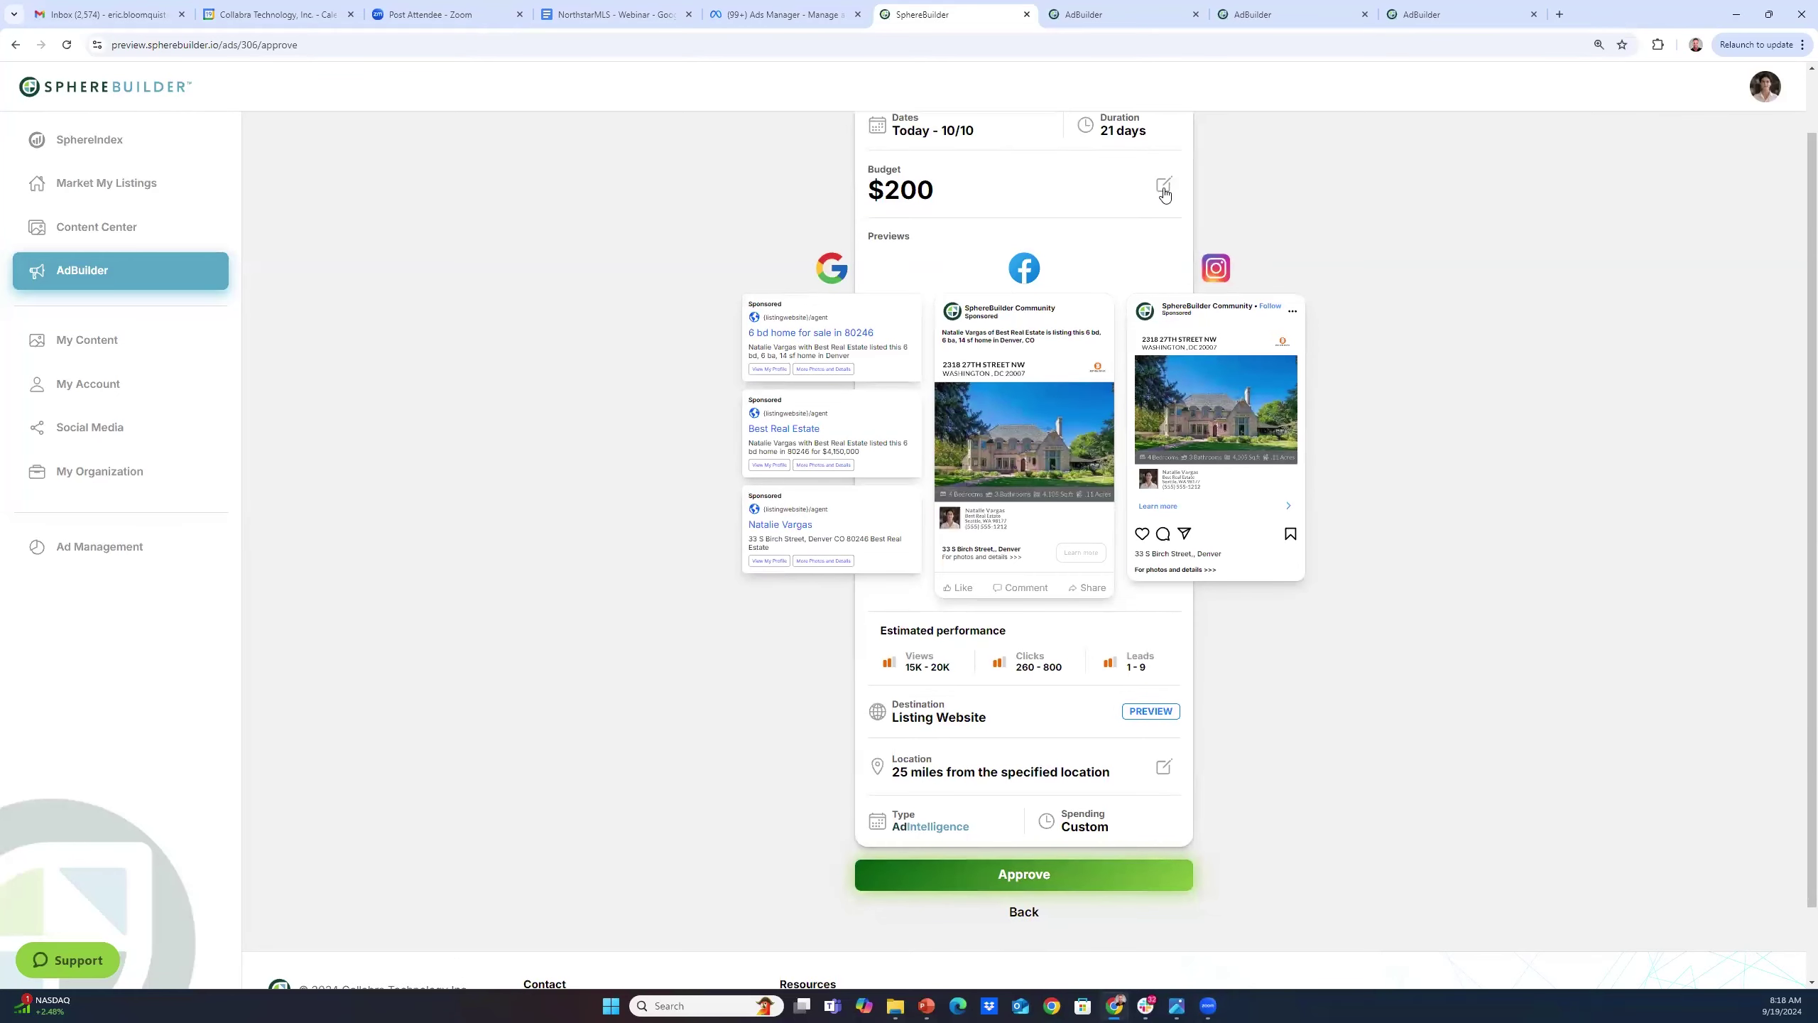
{"action": "scroll", "coordinate": [1307, 243], "scroll_direction": "down", "scroll_amount": 1}
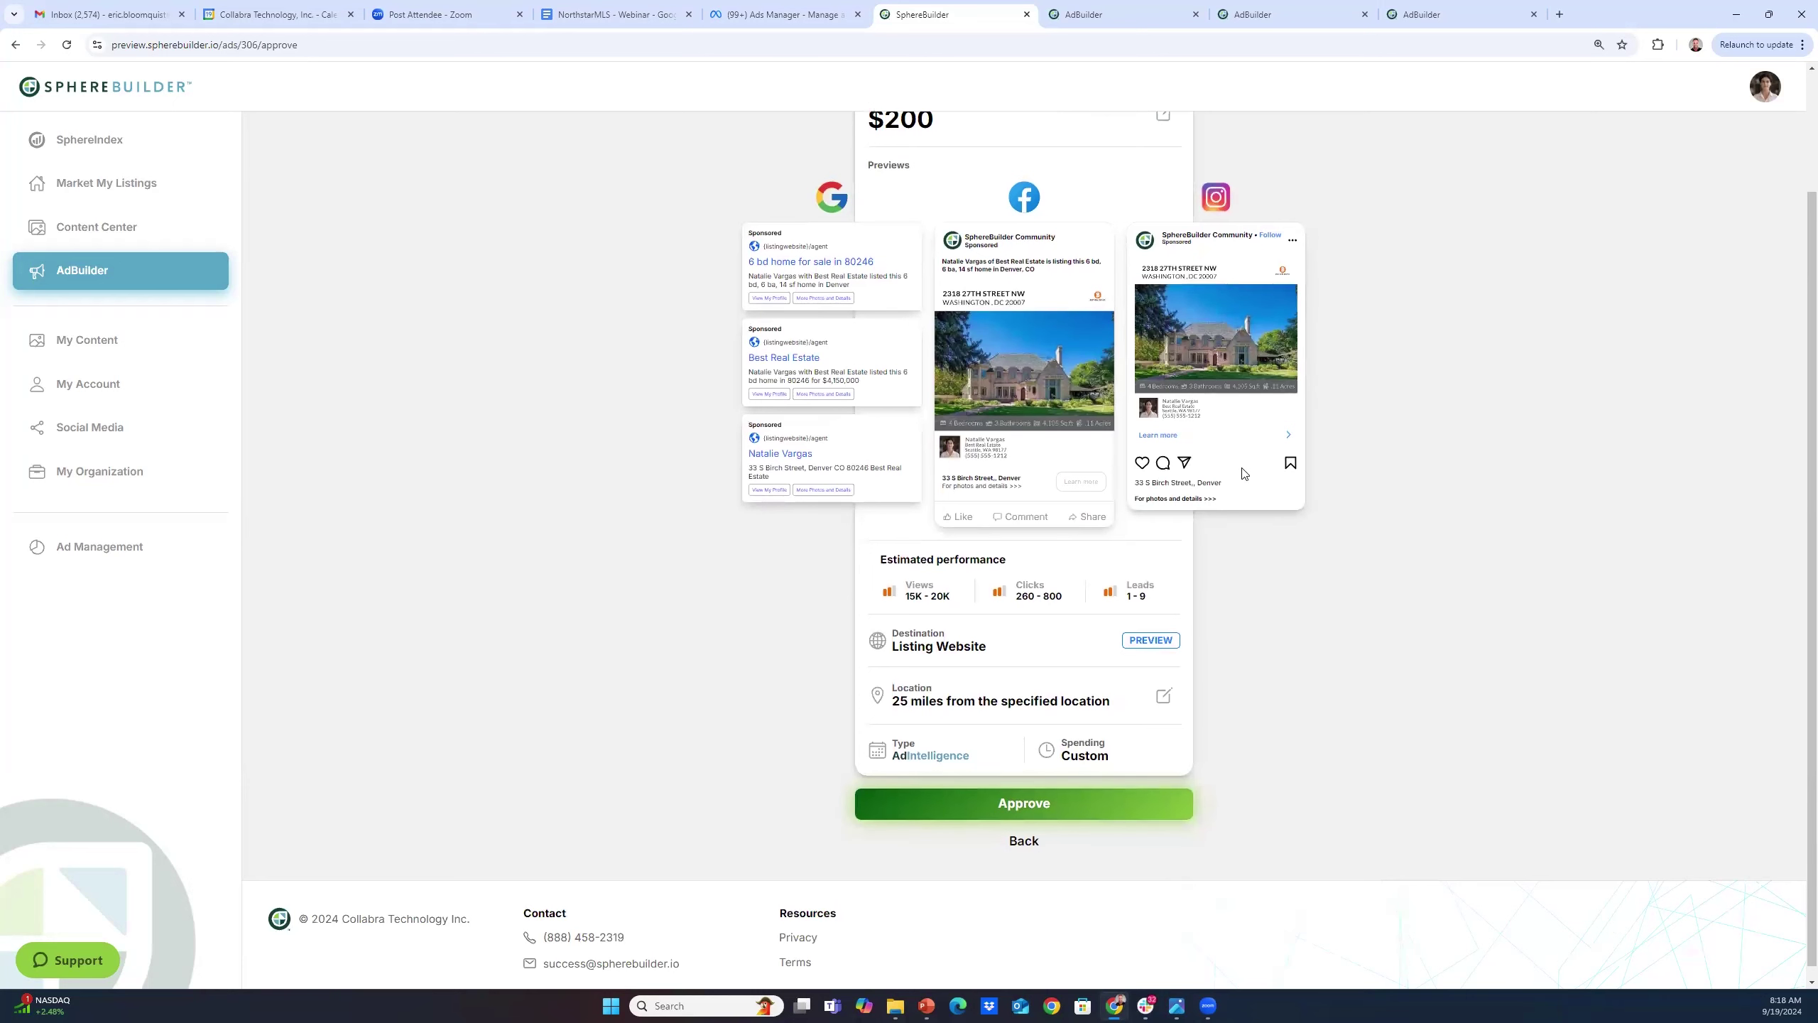
{"action": "scroll", "coordinate": [1246, 473], "scroll_direction": "down", "scroll_amount": 1}
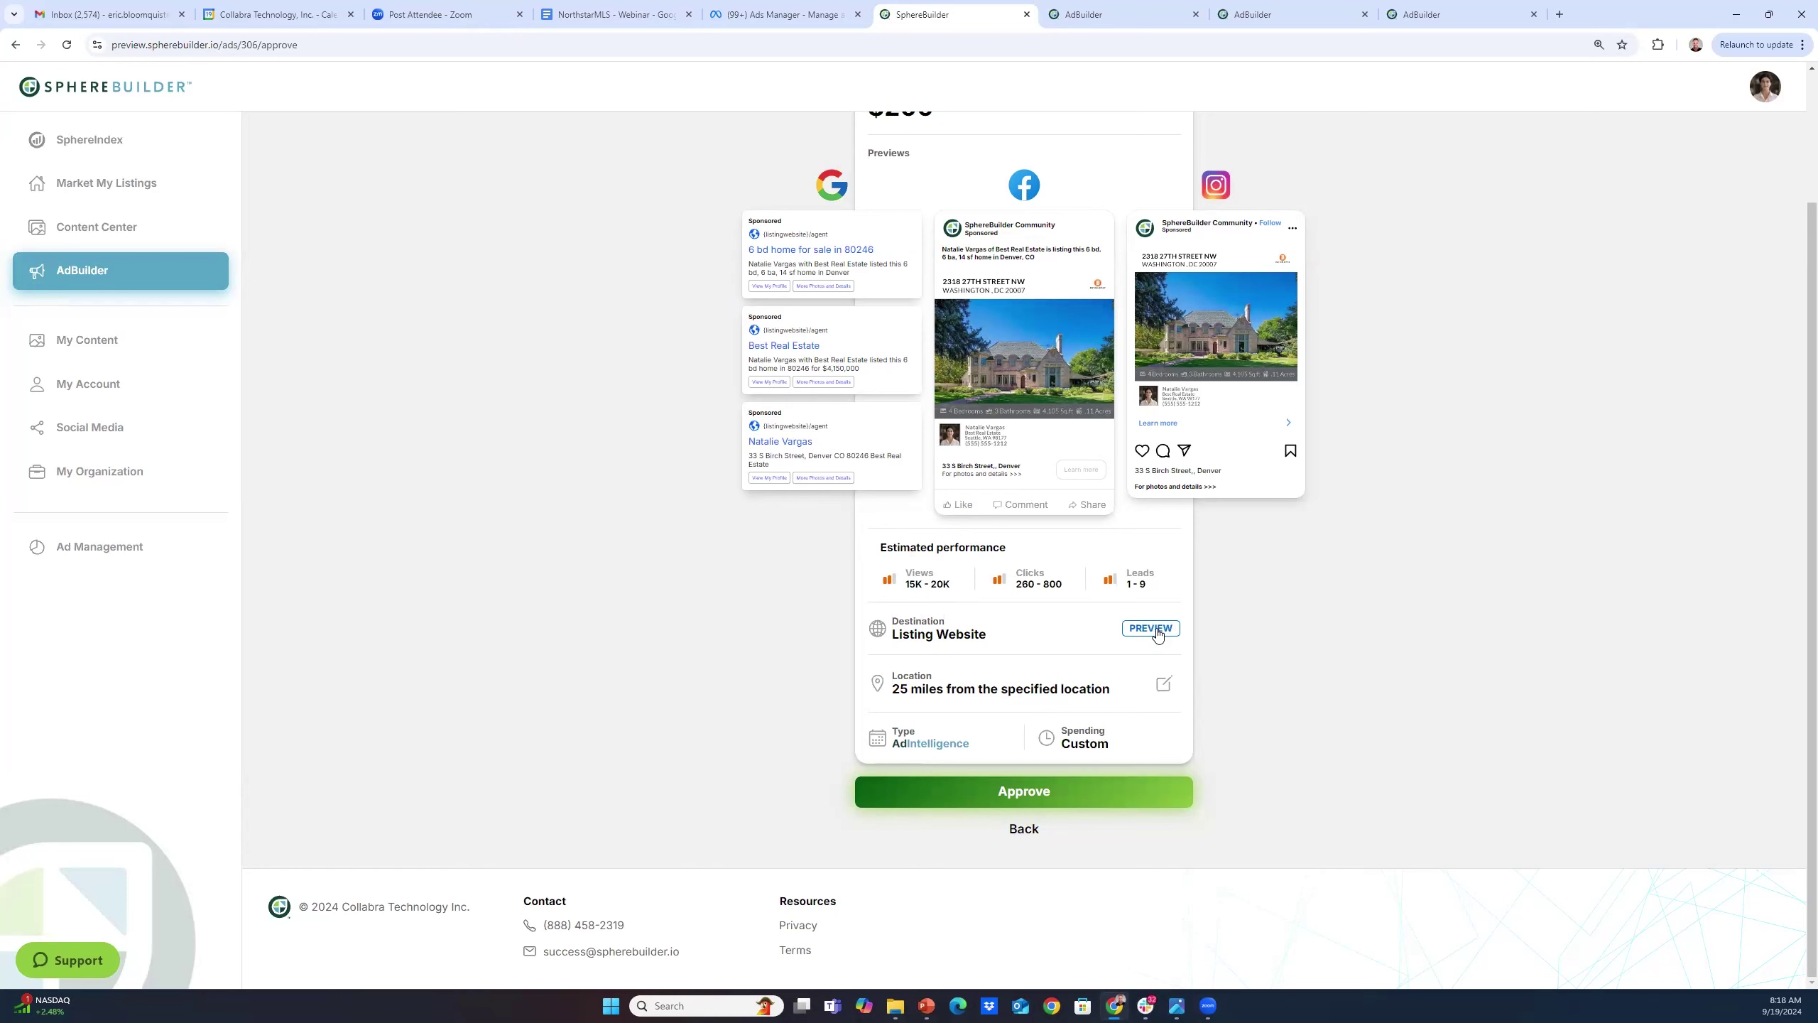
{"action": "left_click", "coordinate": [1165, 685]}
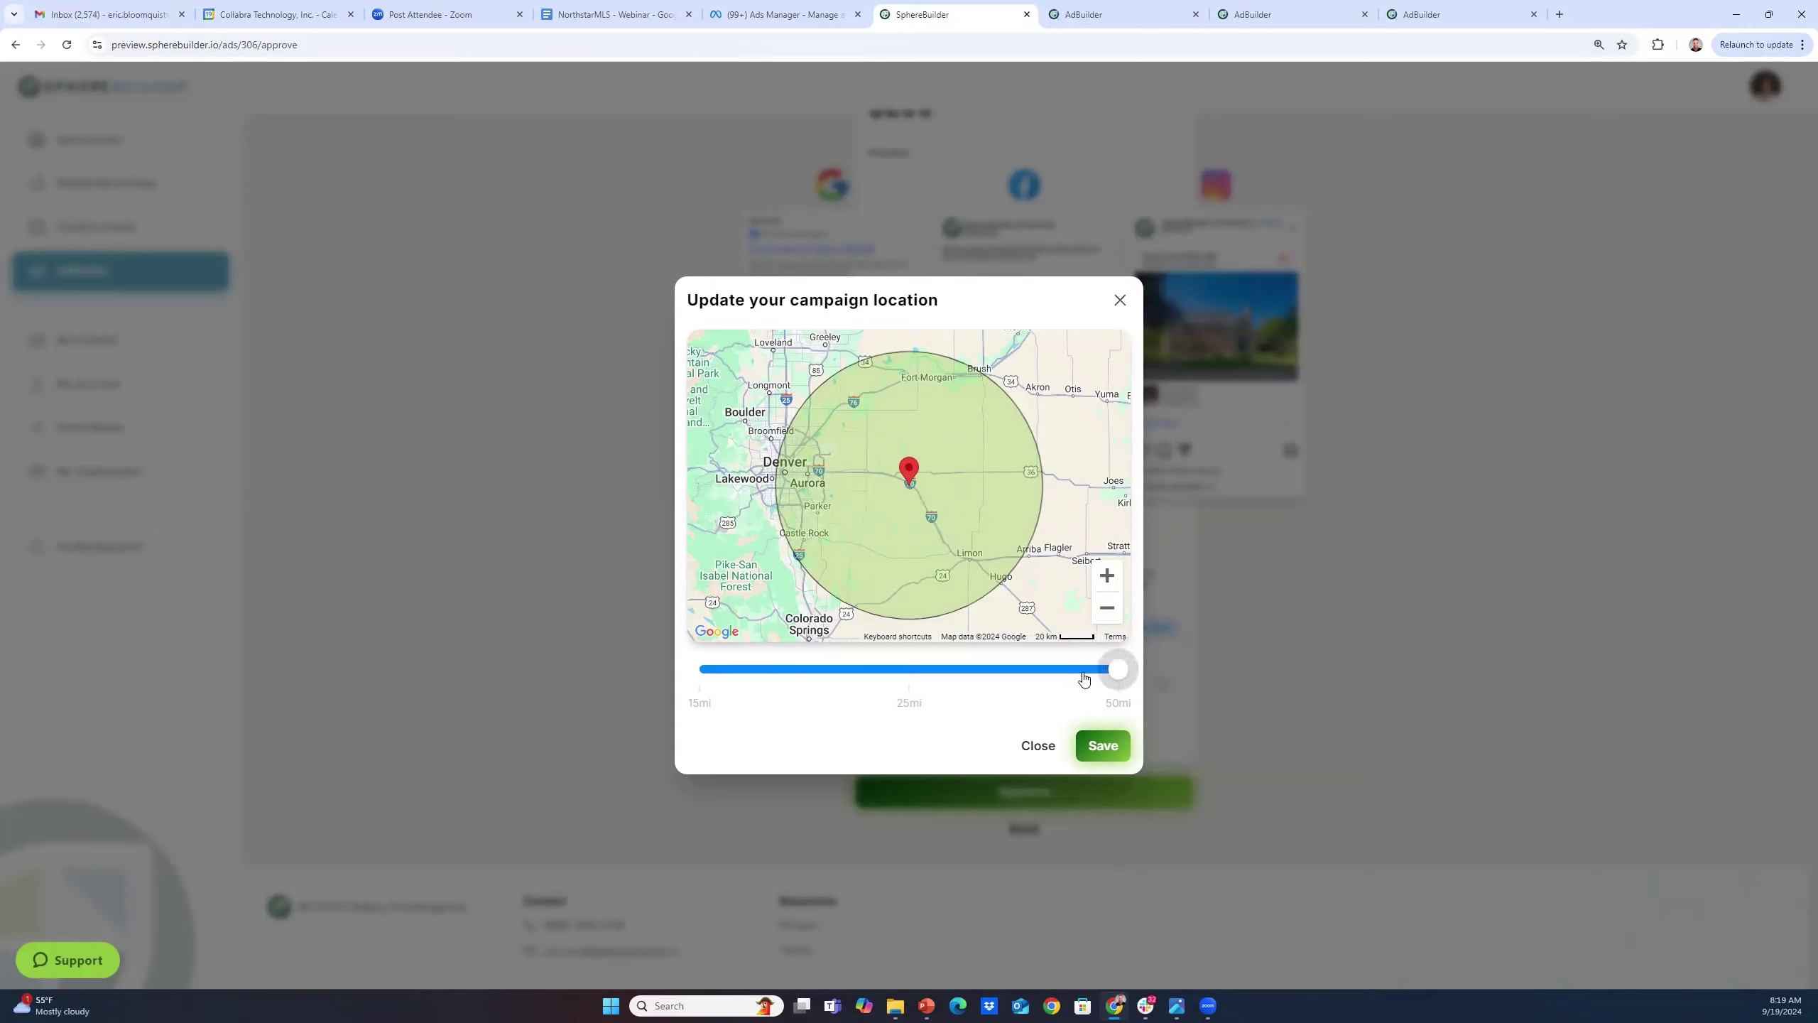
{"action": "left_click", "coordinate": [910, 670]}
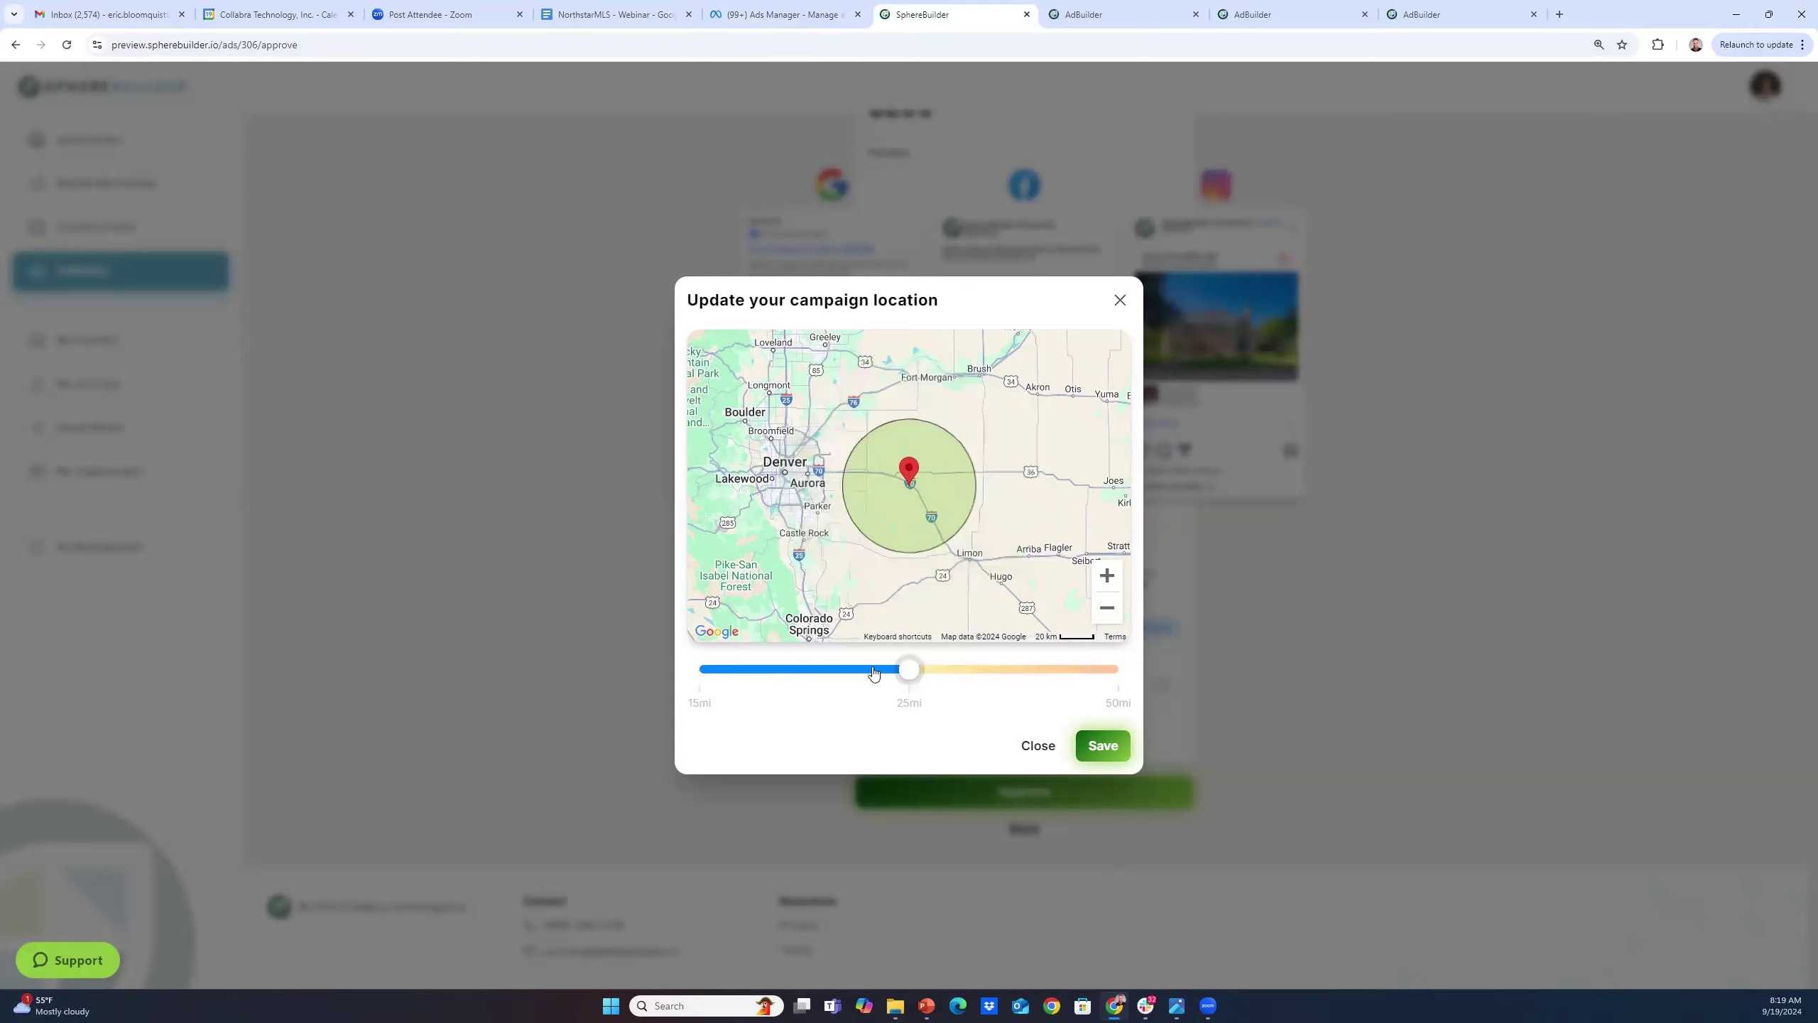
{"action": "left_click", "coordinate": [708, 674]}
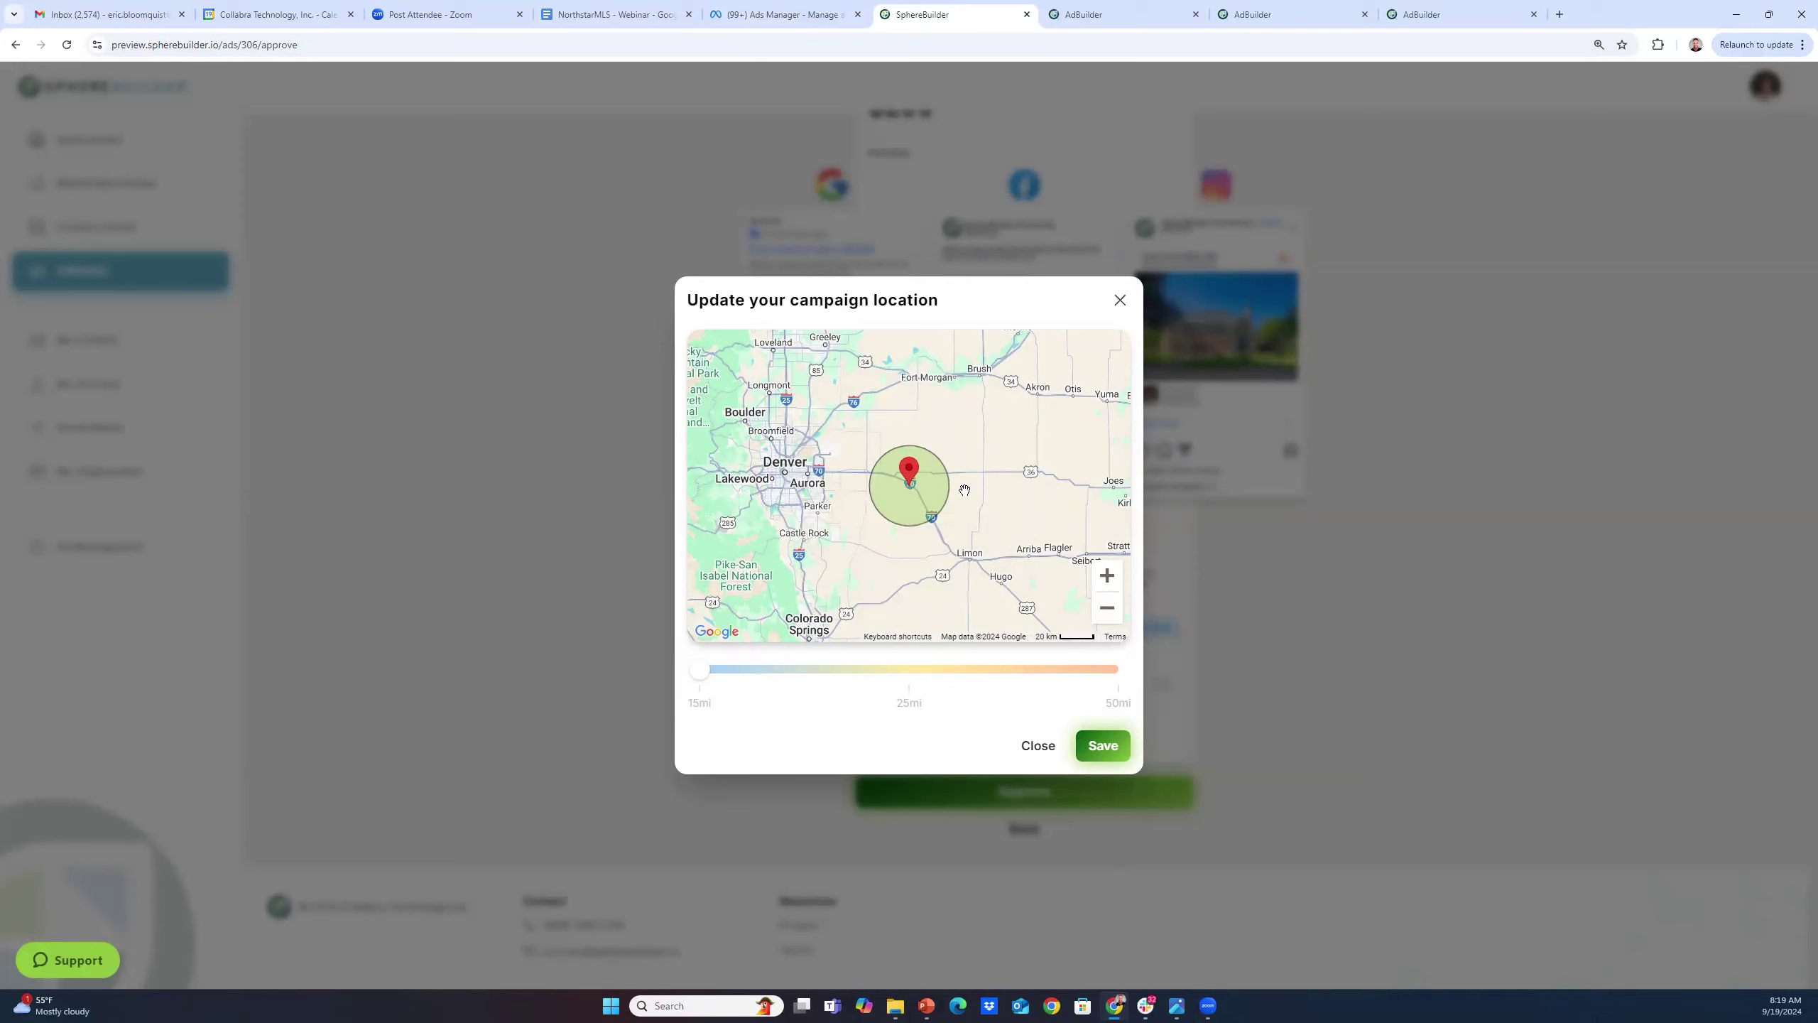
{"action": "left_click_drag", "start_coordinate": [964, 491], "coordinate": [1080, 507]}
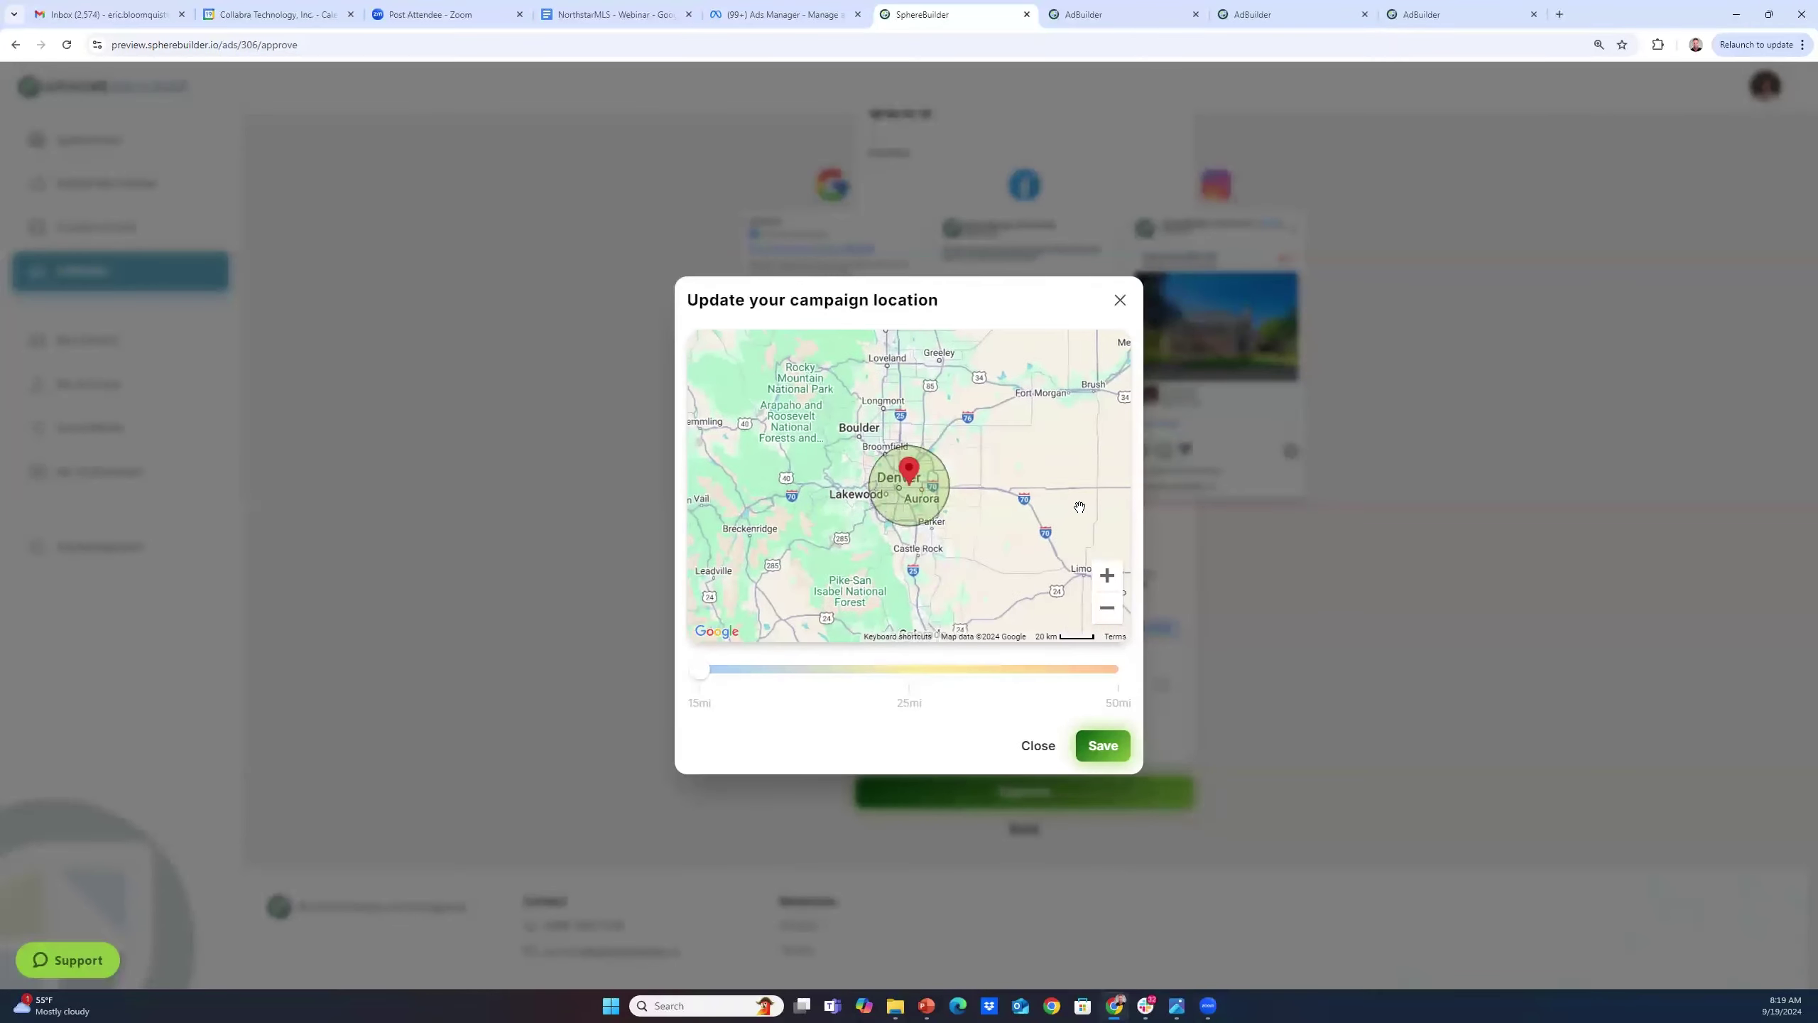
{"action": "left_click_drag", "start_coordinate": [974, 526], "coordinate": [973, 518]}
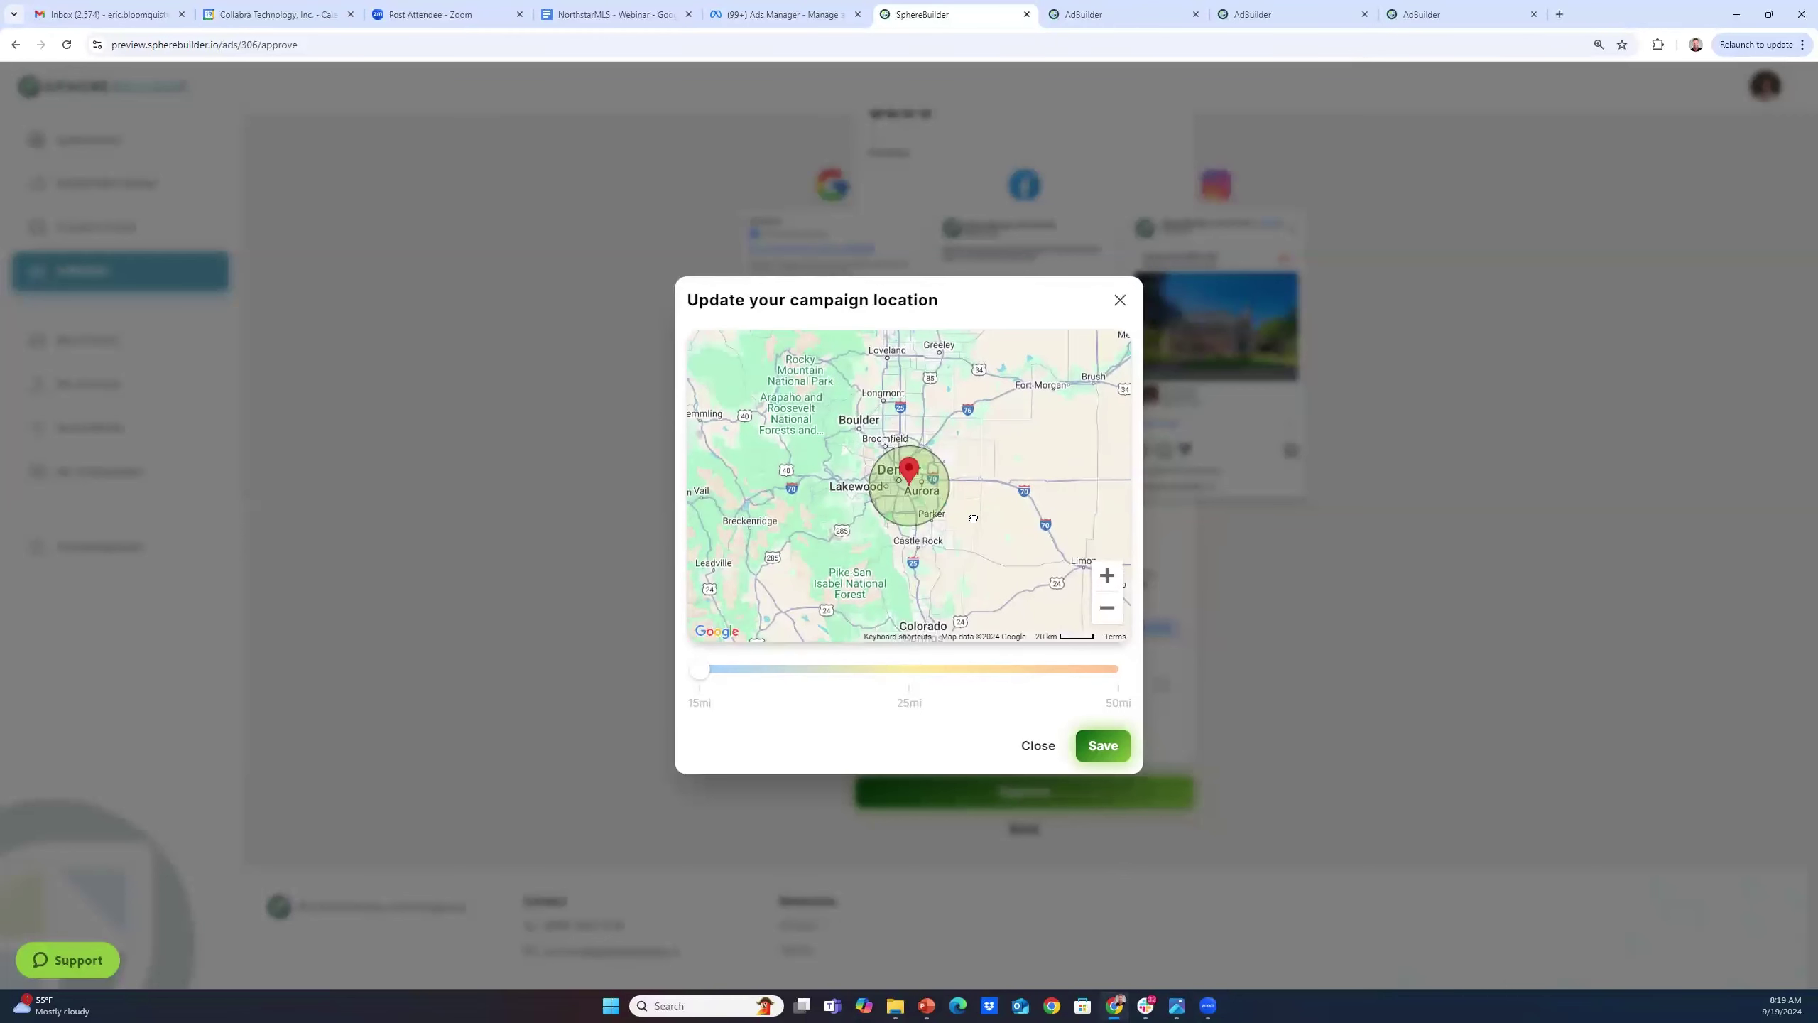
{"action": "left_click", "coordinate": [1095, 744]}
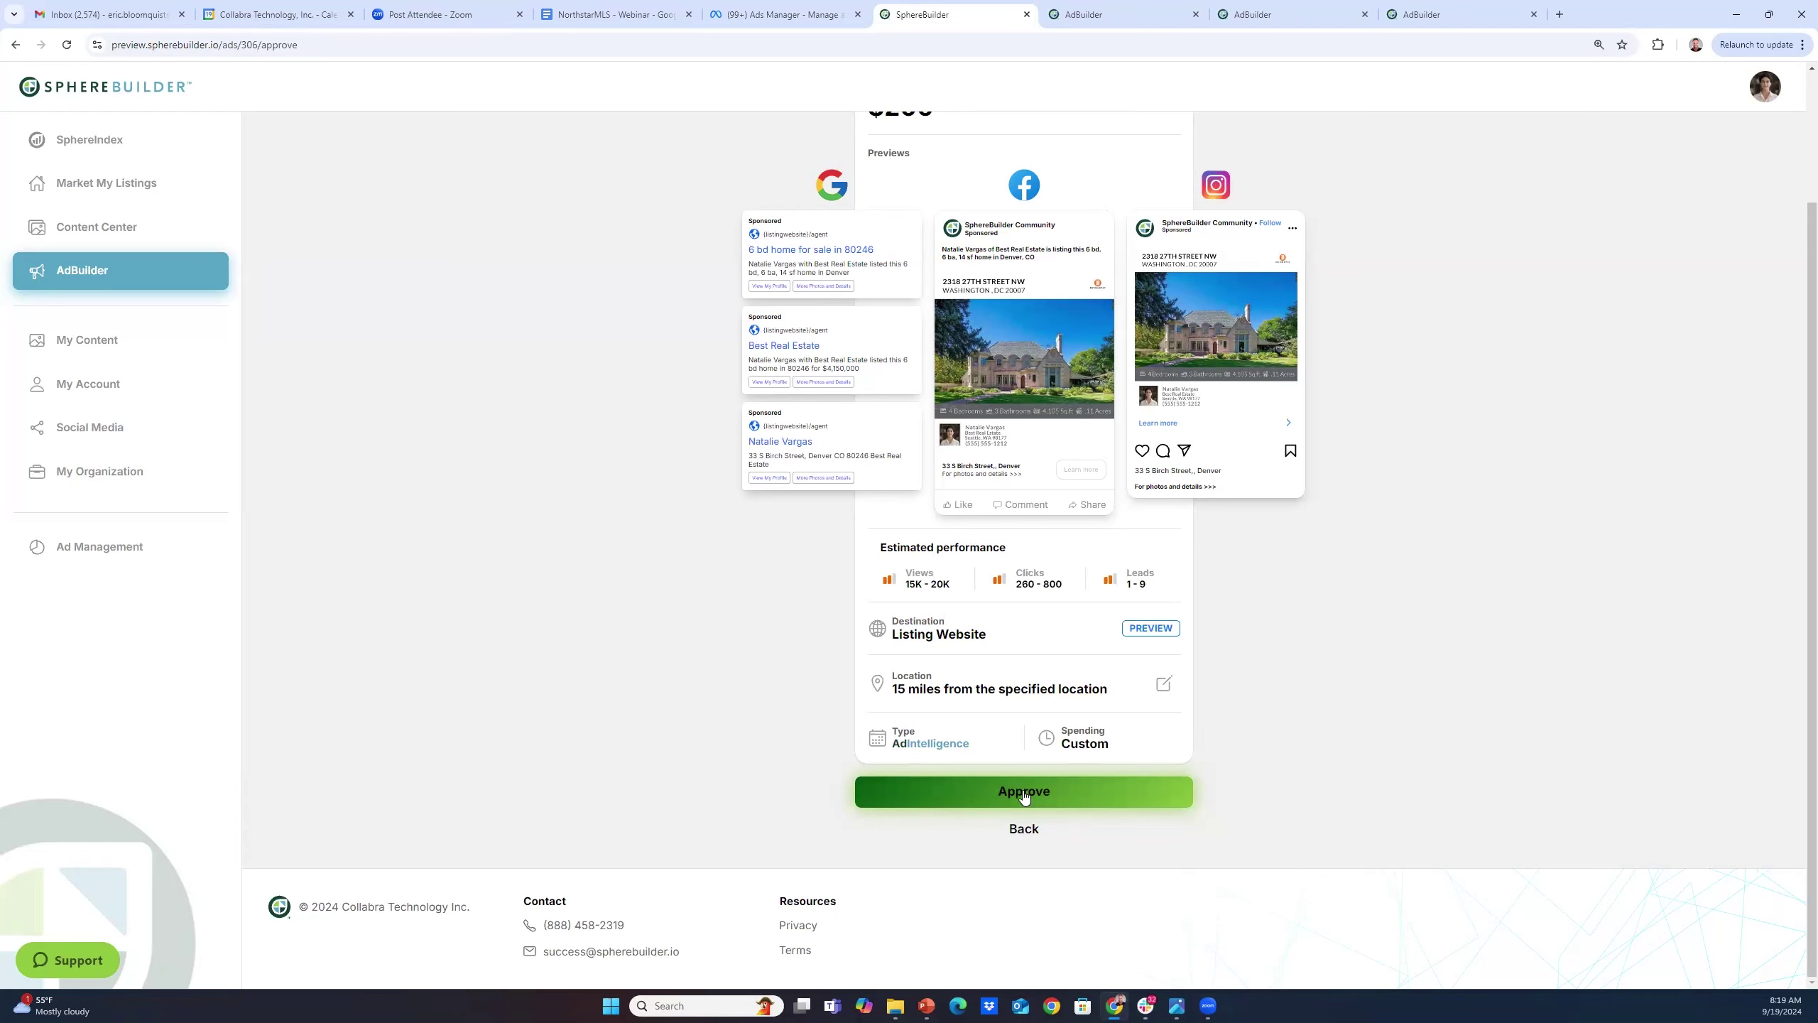
Go back from the campaign review to the ad type selection
{"action": "left_click", "coordinate": [1021, 829]}
{"action": "left_click", "coordinate": [1030, 791]}
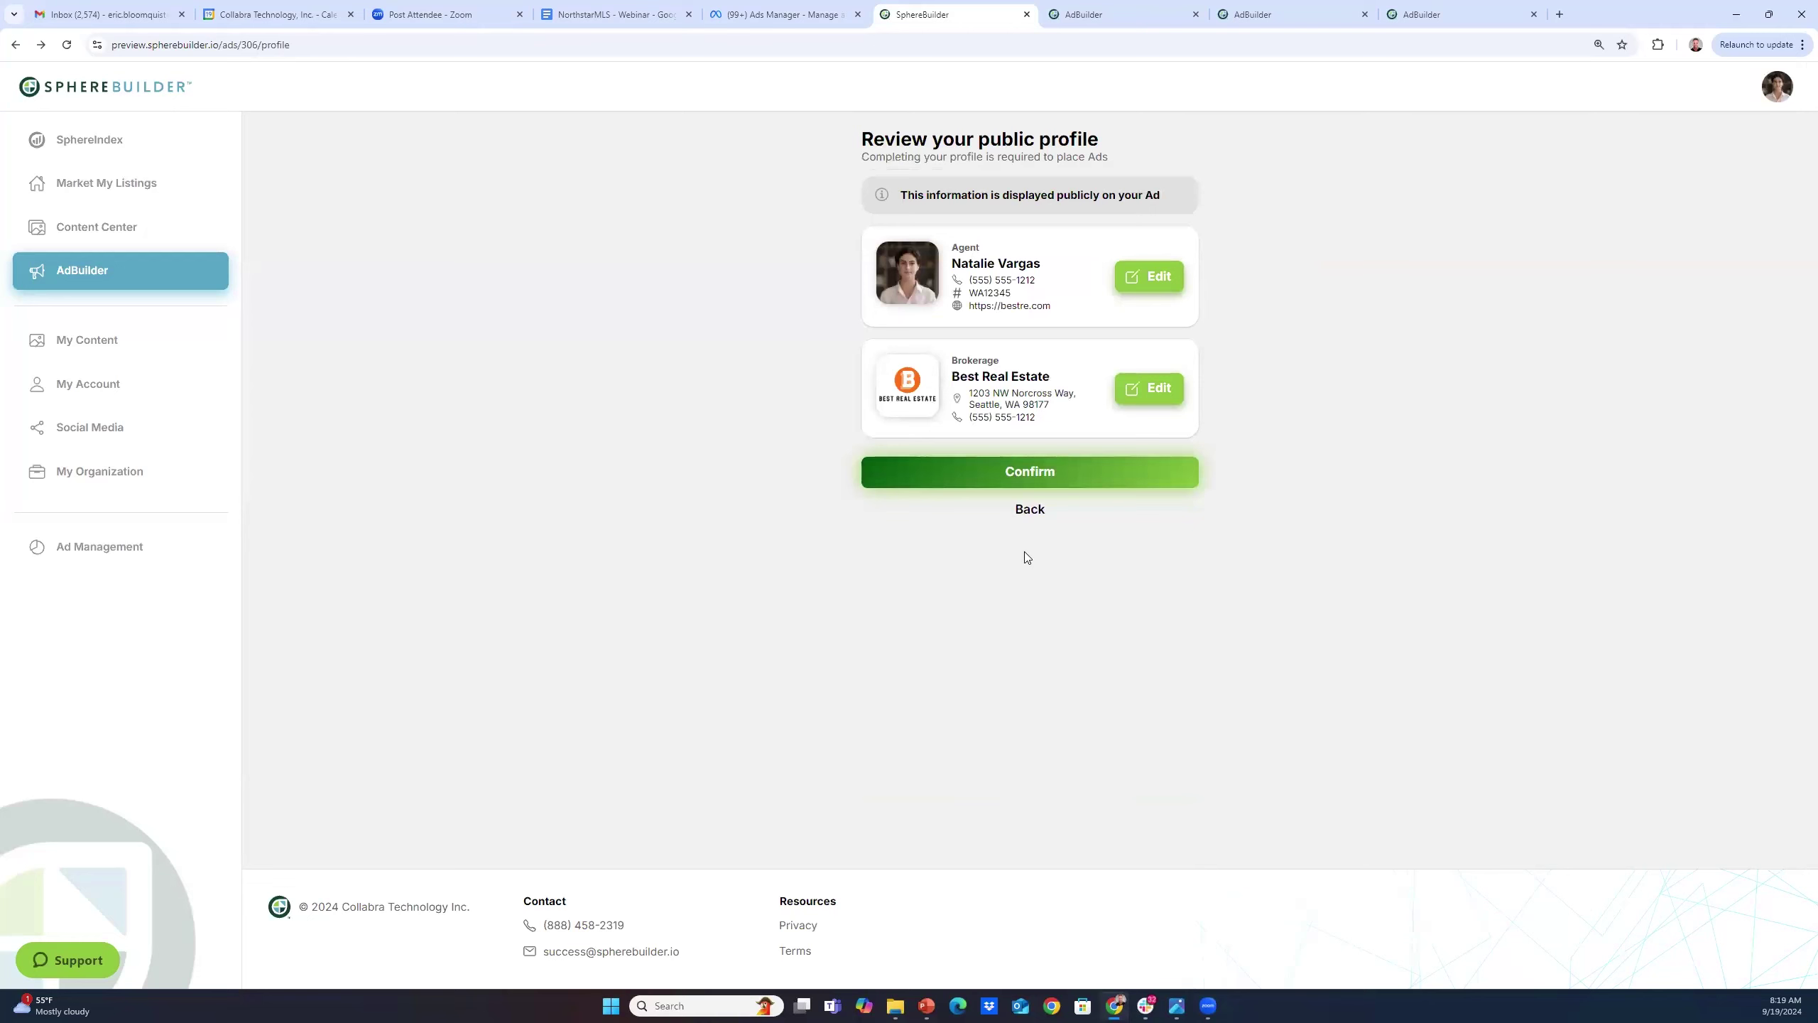
{"action": "left_click", "coordinate": [1023, 509]}
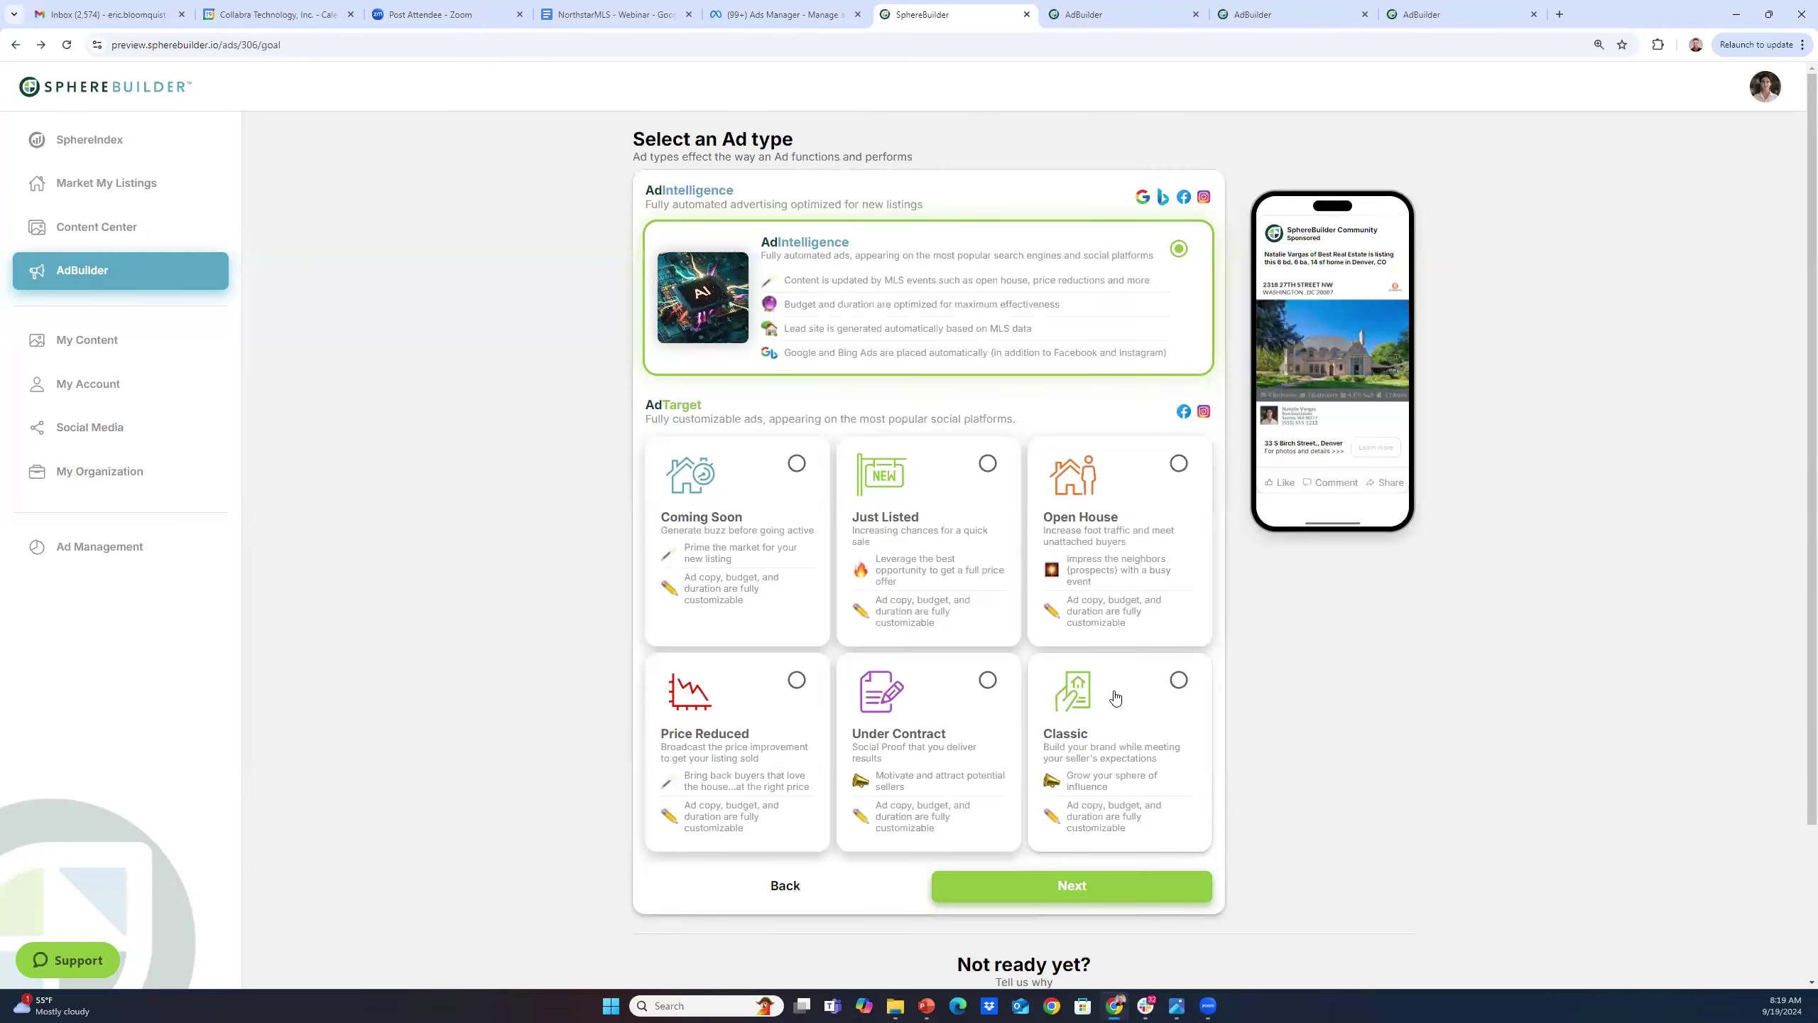
Try the AdTarget ad types Just Listed and Open House, settle on Coming Soon, and confirm the public profile
{"action": "left_click", "coordinate": [823, 486]}
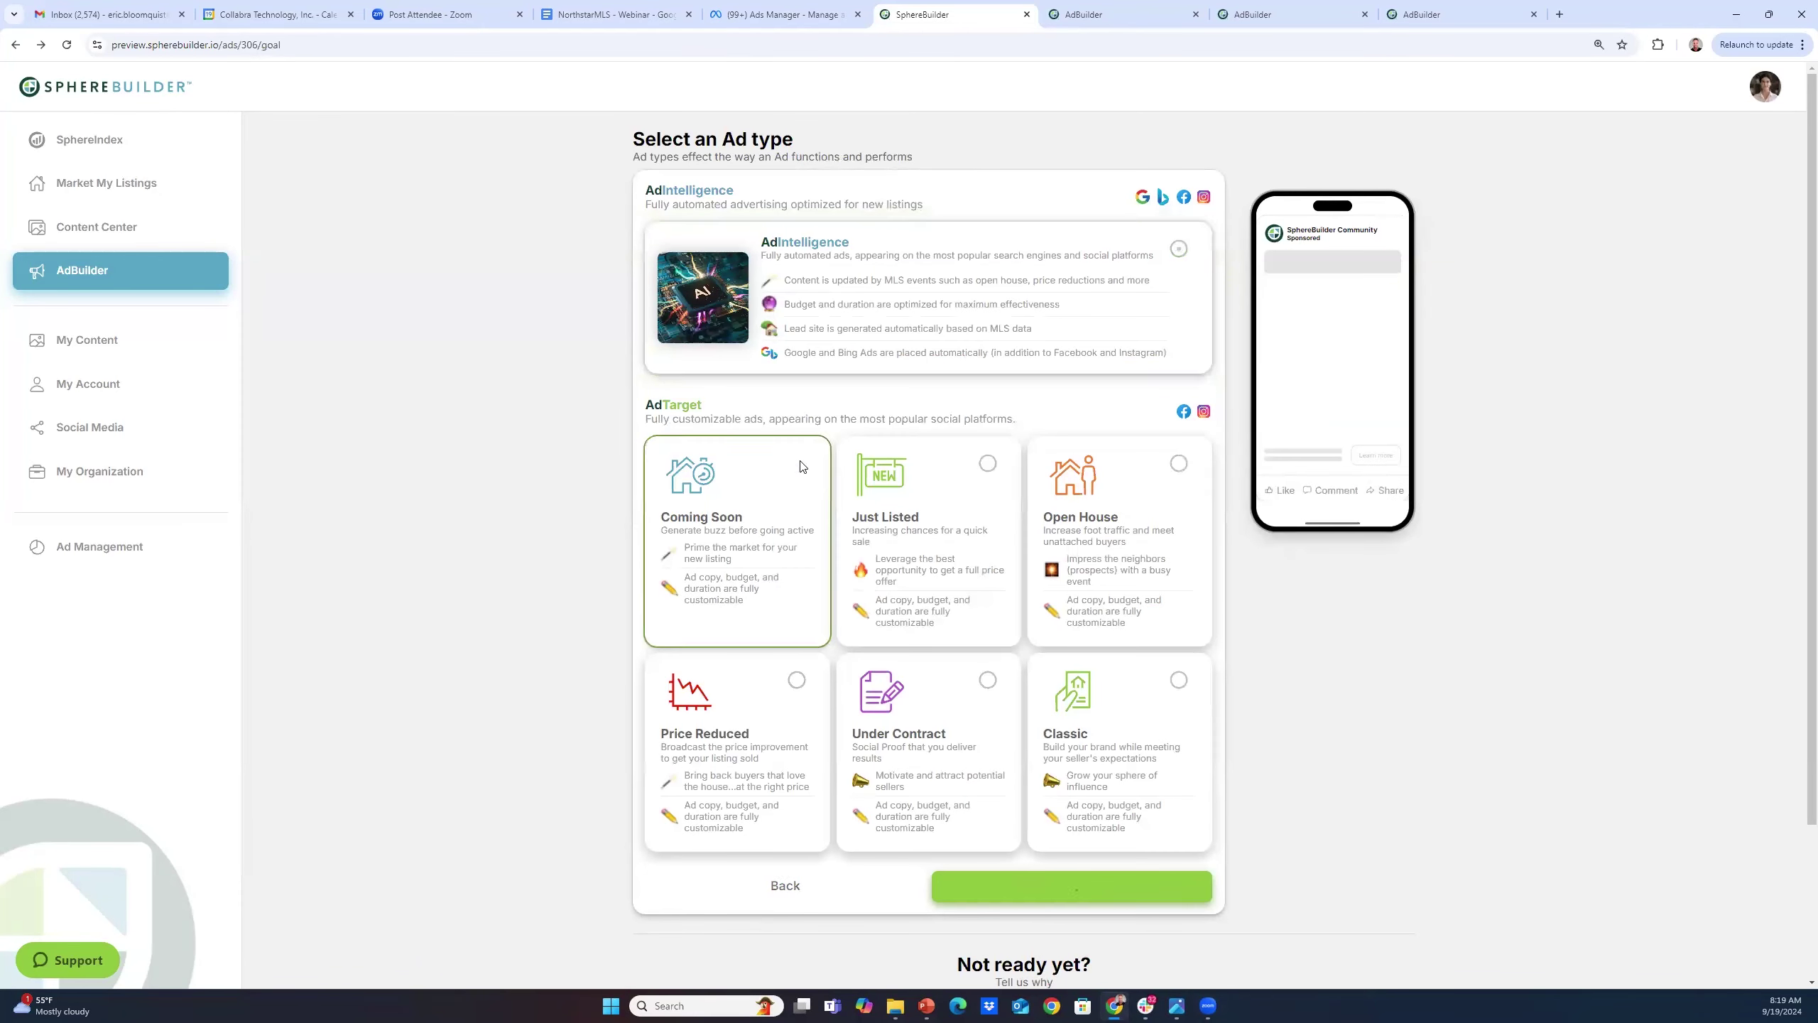
{"action": "left_click", "coordinate": [942, 487]}
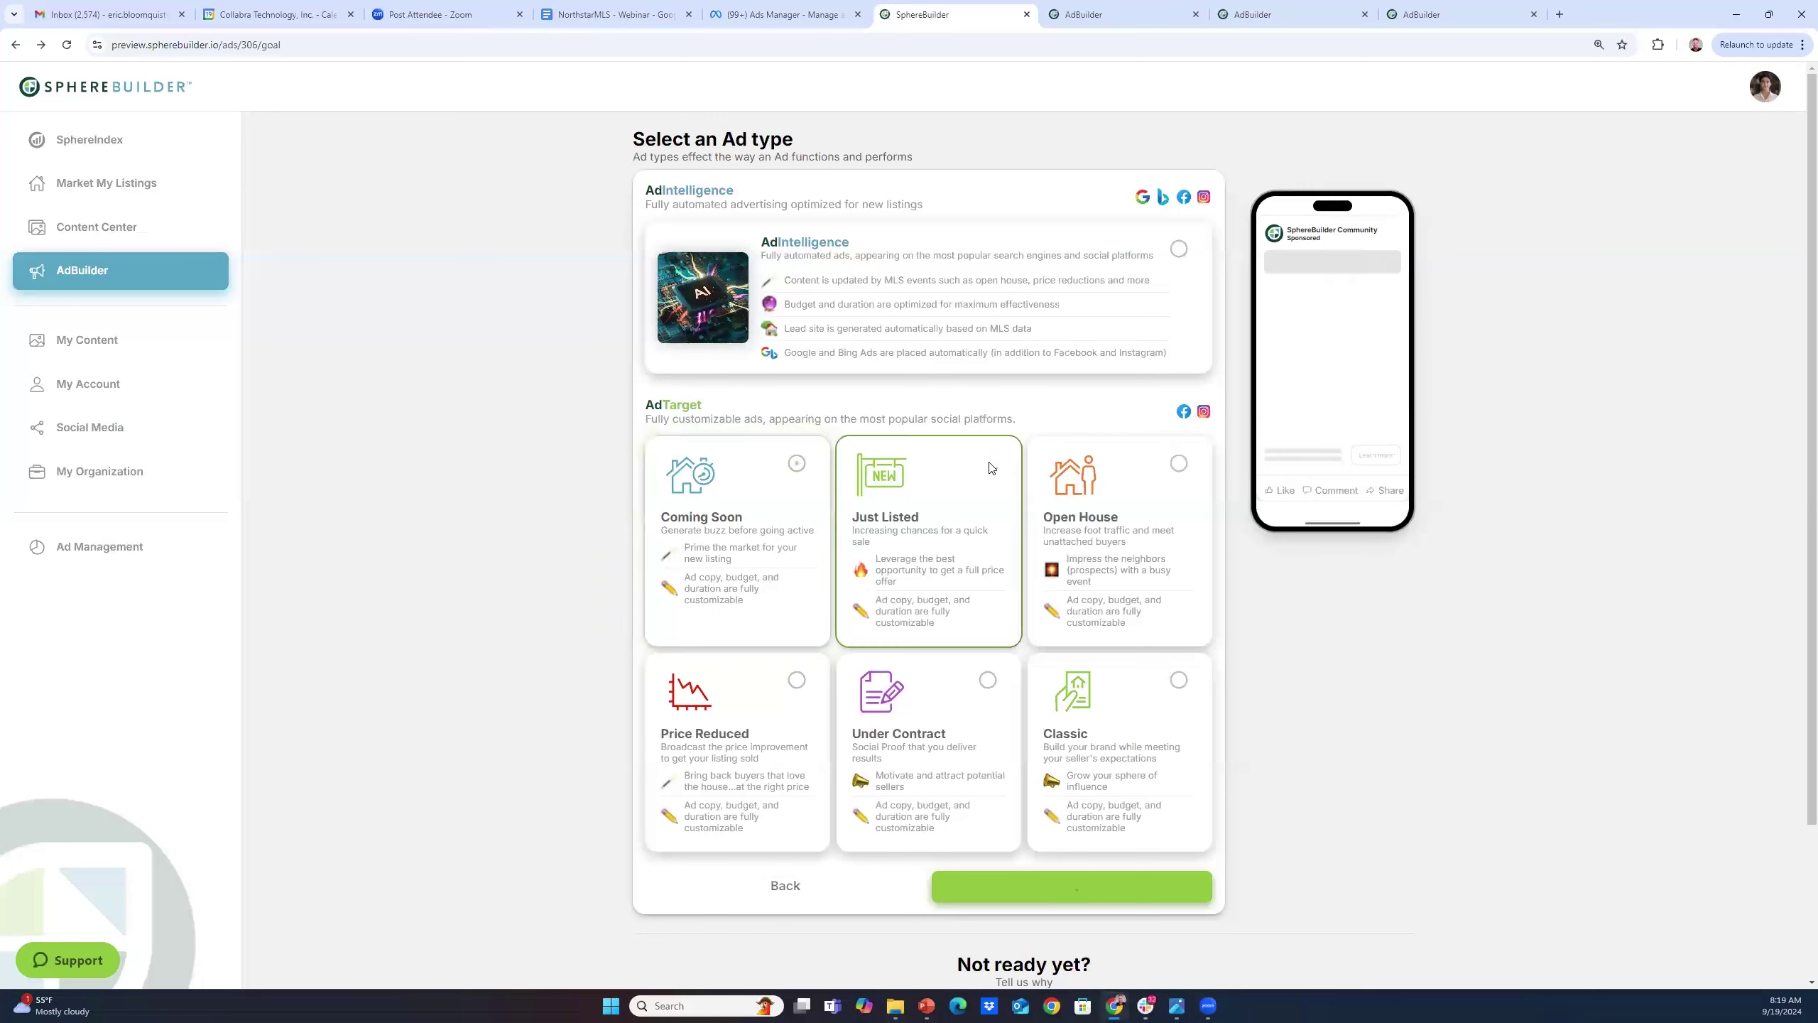
{"action": "left_click", "coordinate": [1176, 463]}
{"action": "left_click", "coordinate": [796, 465]}
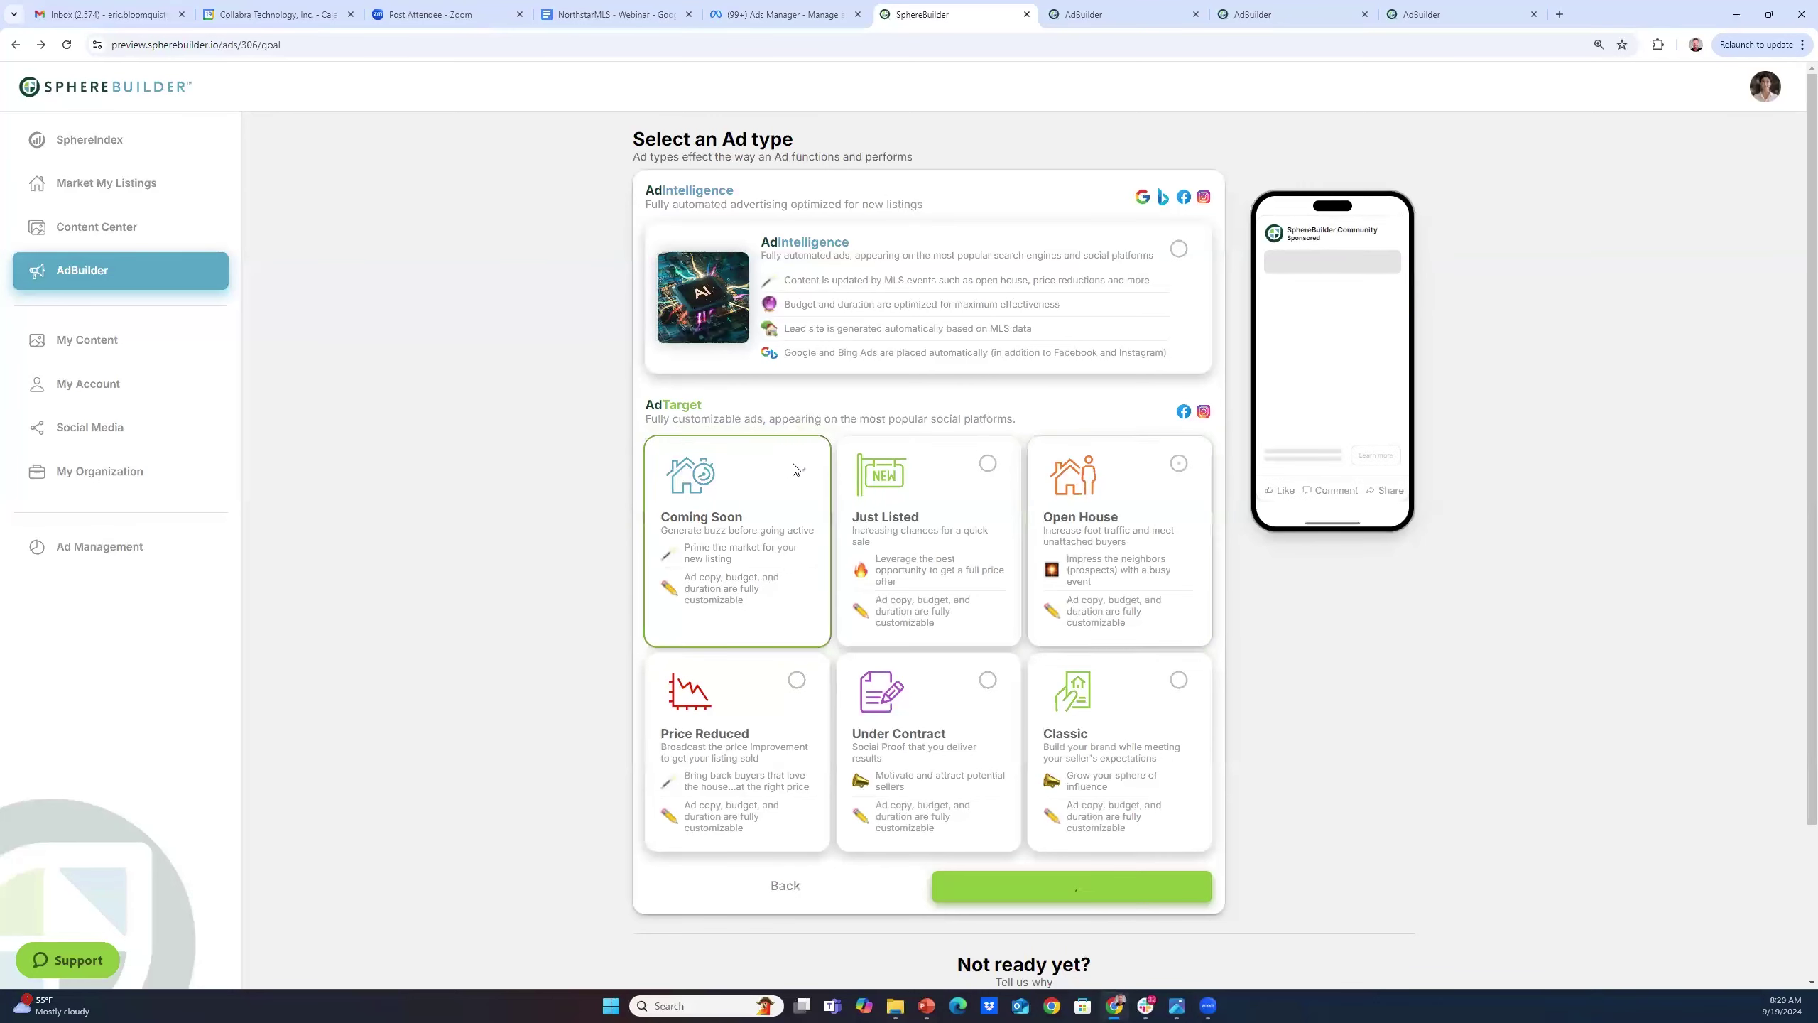
{"action": "left_click", "coordinate": [1075, 882]}
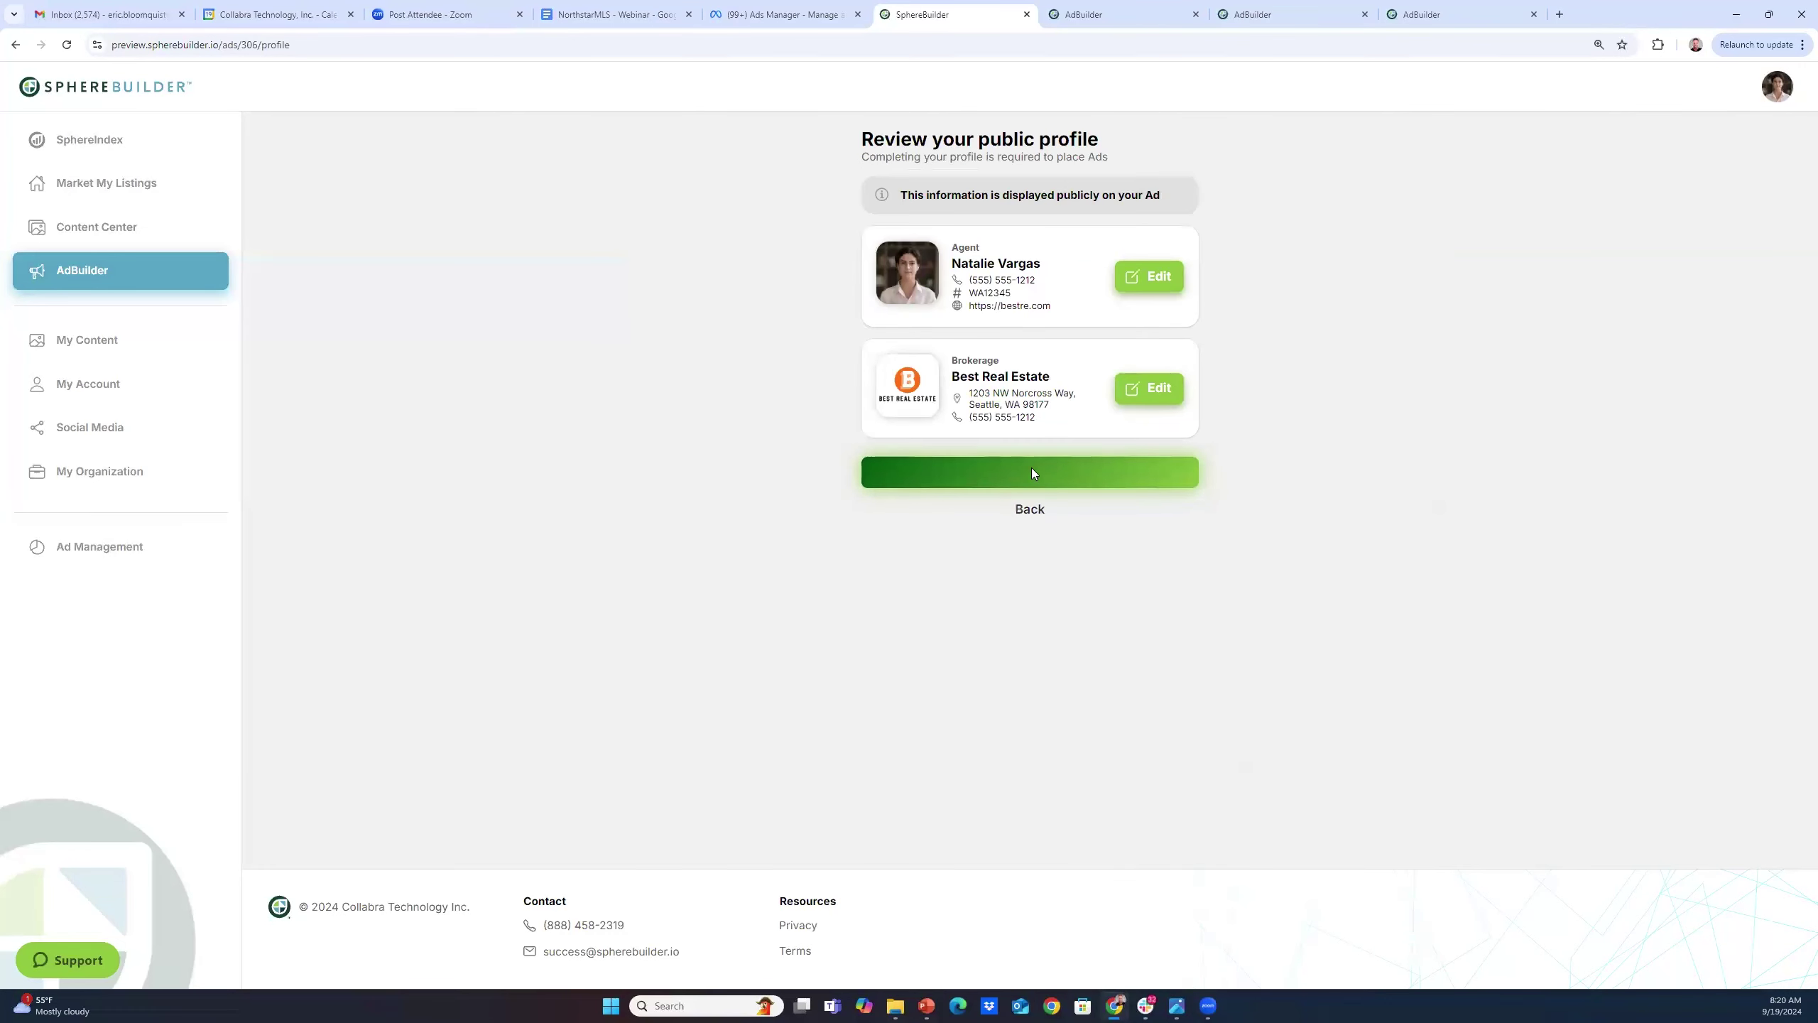
{"action": "left_click", "coordinate": [1033, 470]}
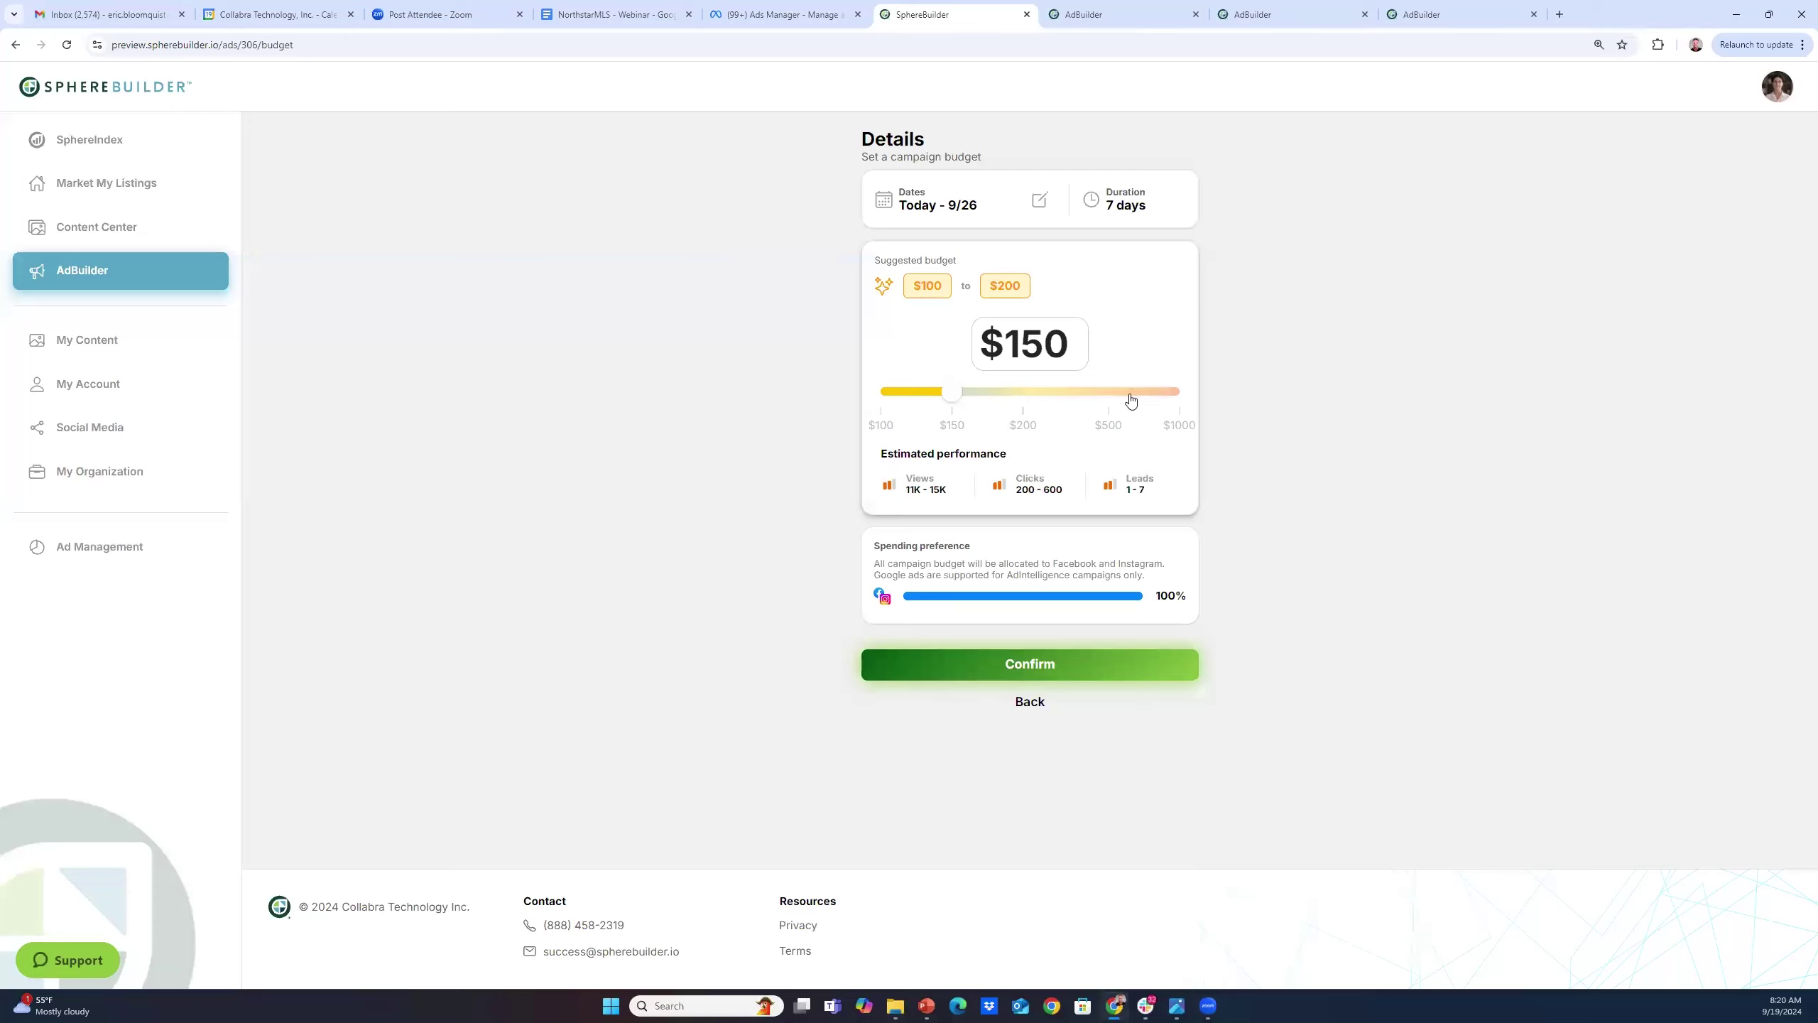
Set the campaign duration to 3 days and save the campaign dates
{"action": "left_click", "coordinate": [1038, 204]}
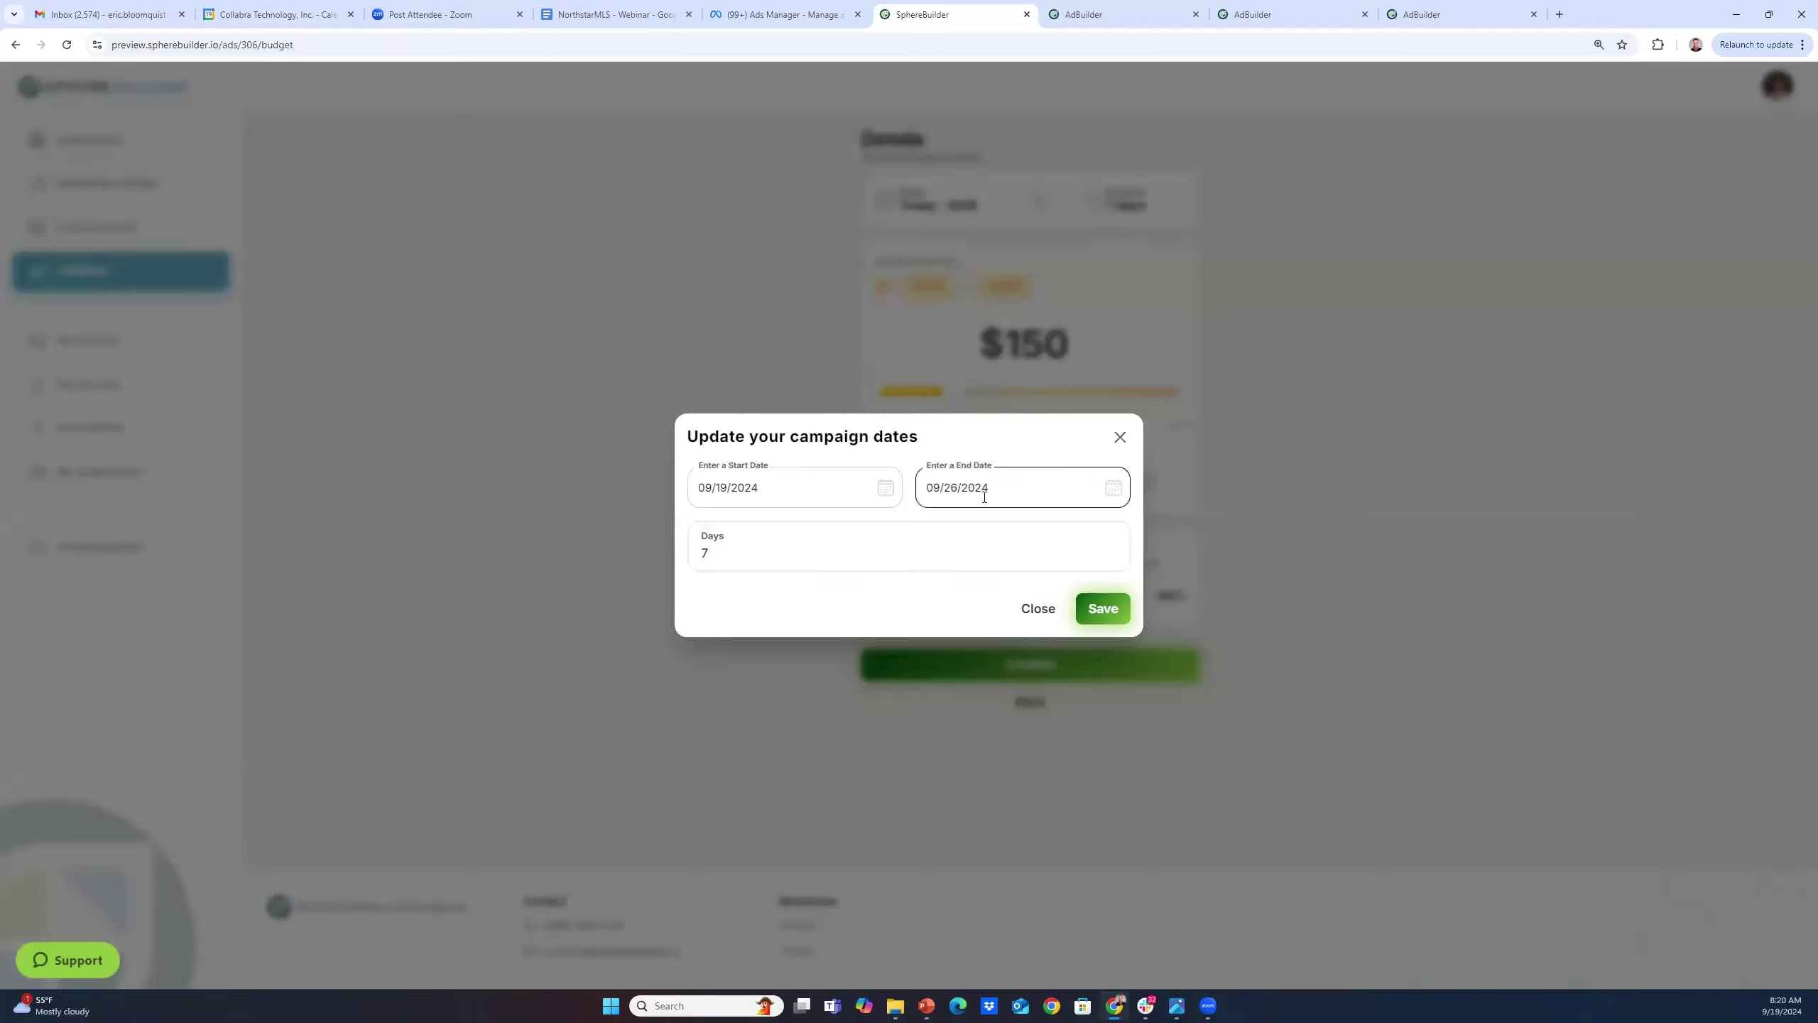
{"action": "left_click", "coordinate": [727, 556]}
{"action": "key", "text": "BackSpace"}
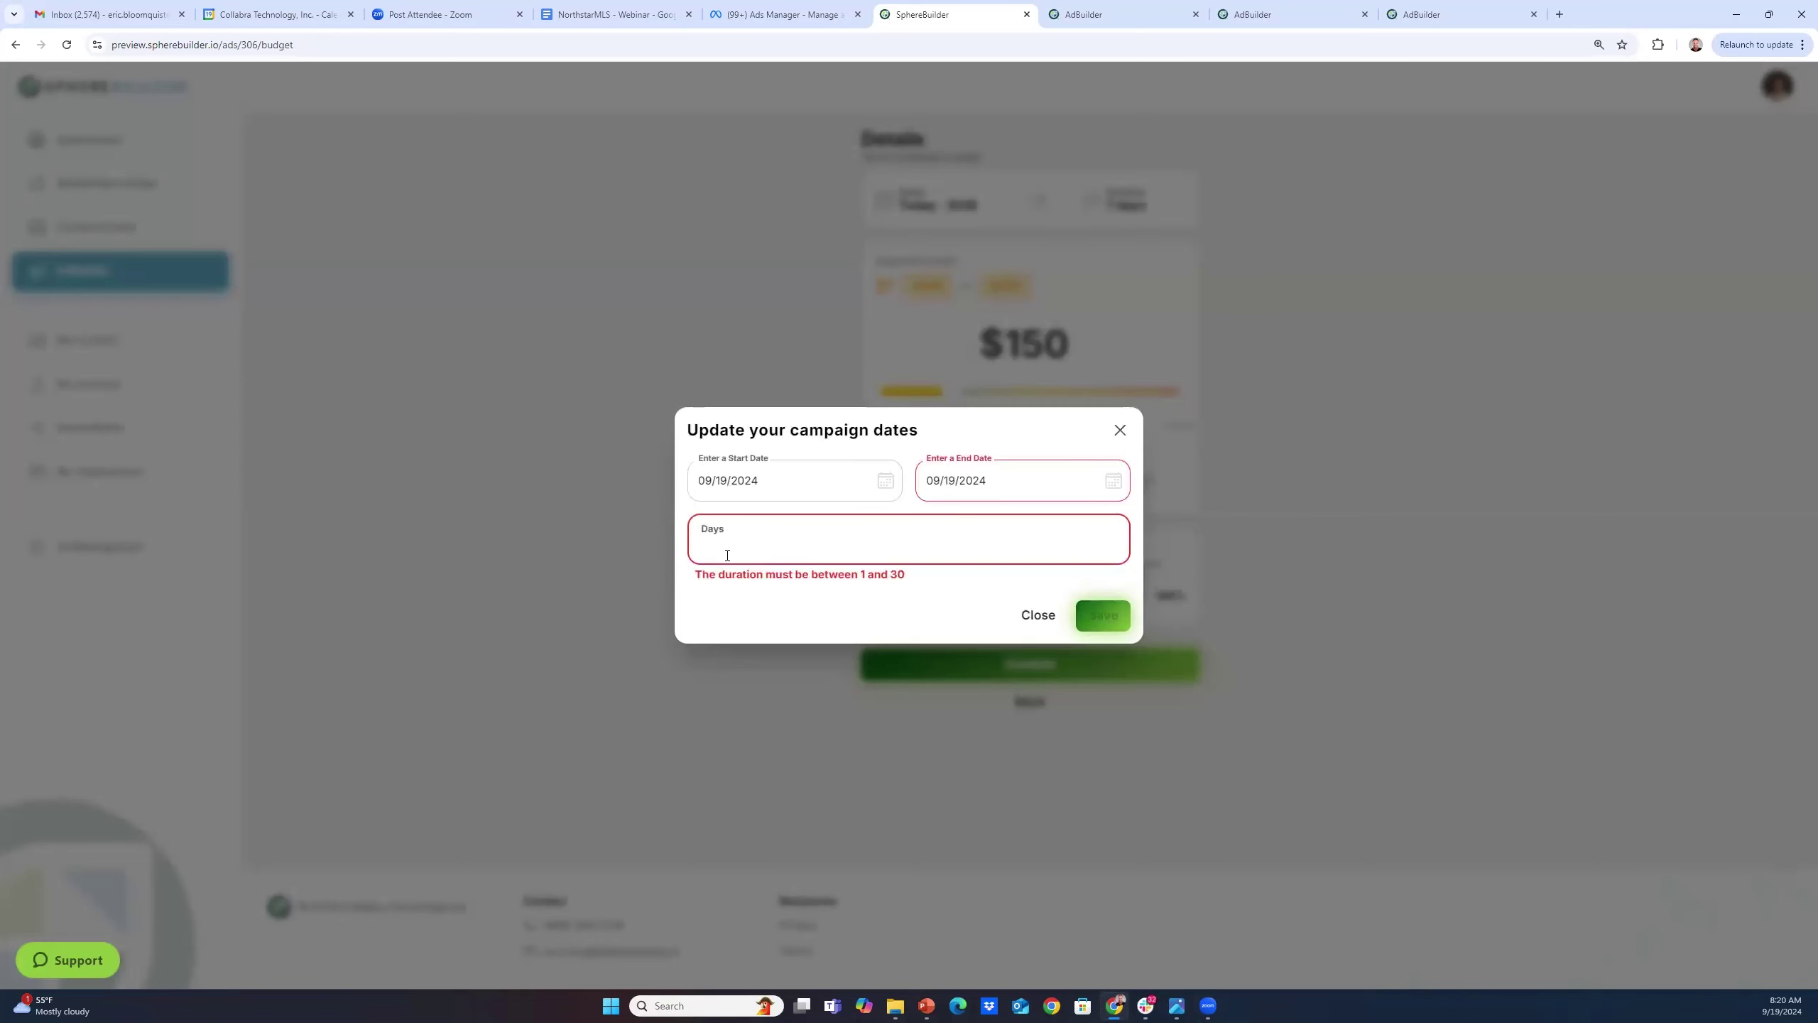
{"action": "type", "text": "3"}
{"action": "left_click", "coordinate": [1108, 611]}
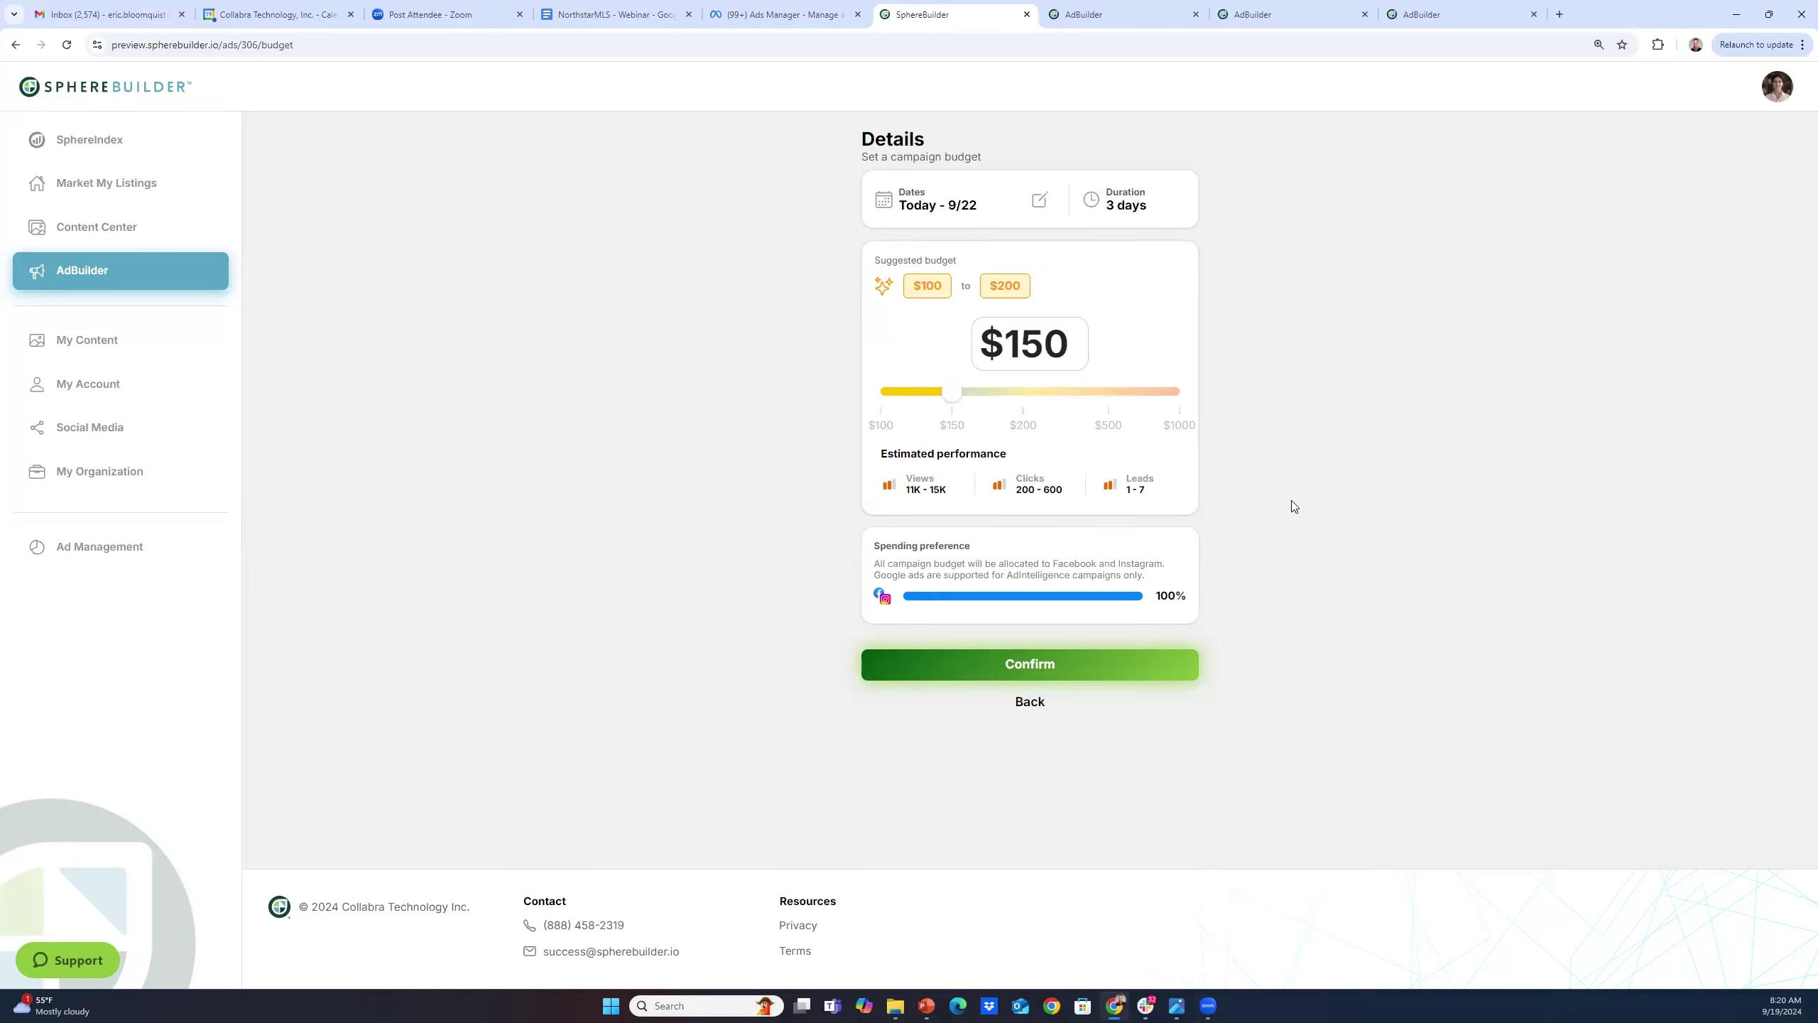
Confirm the $150 campaign budget, append "This house is 🔥🔥🔥🔥" to the primary ad text, and save it
{"action": "left_click", "coordinate": [1038, 664]}
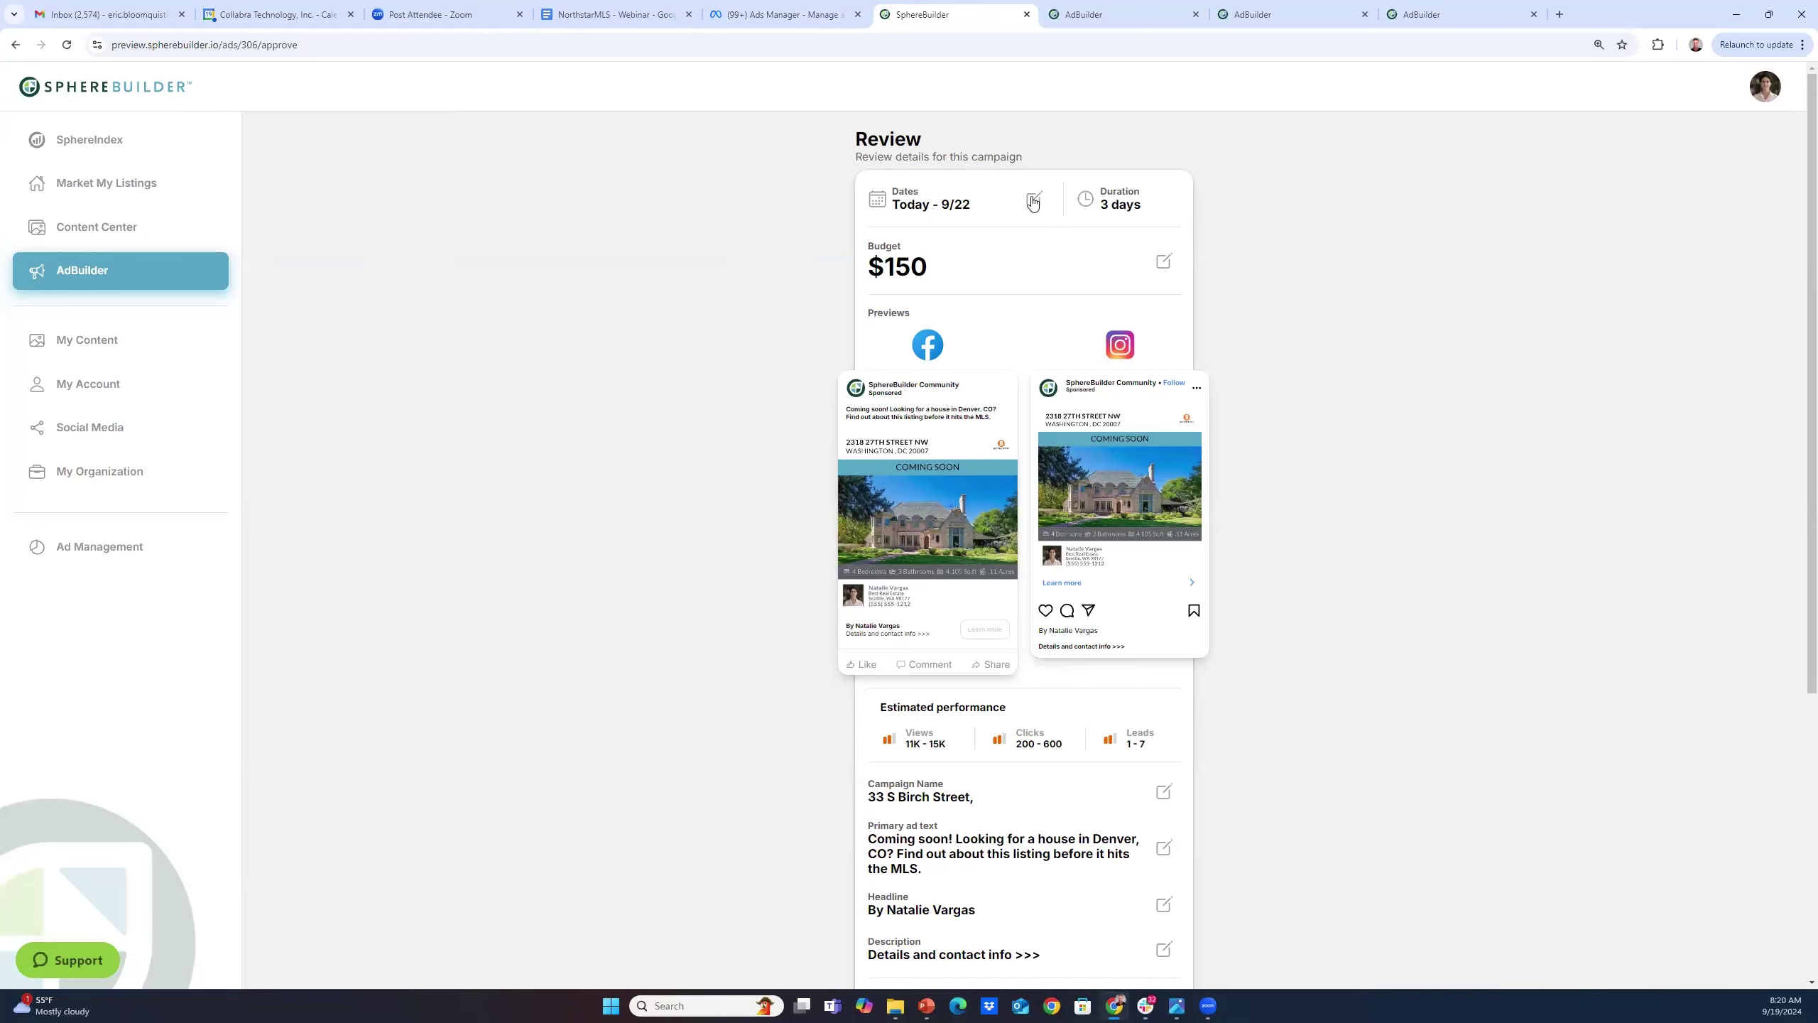
{"action": "scroll", "coordinate": [952, 517], "scroll_direction": "down", "scroll_amount": 5}
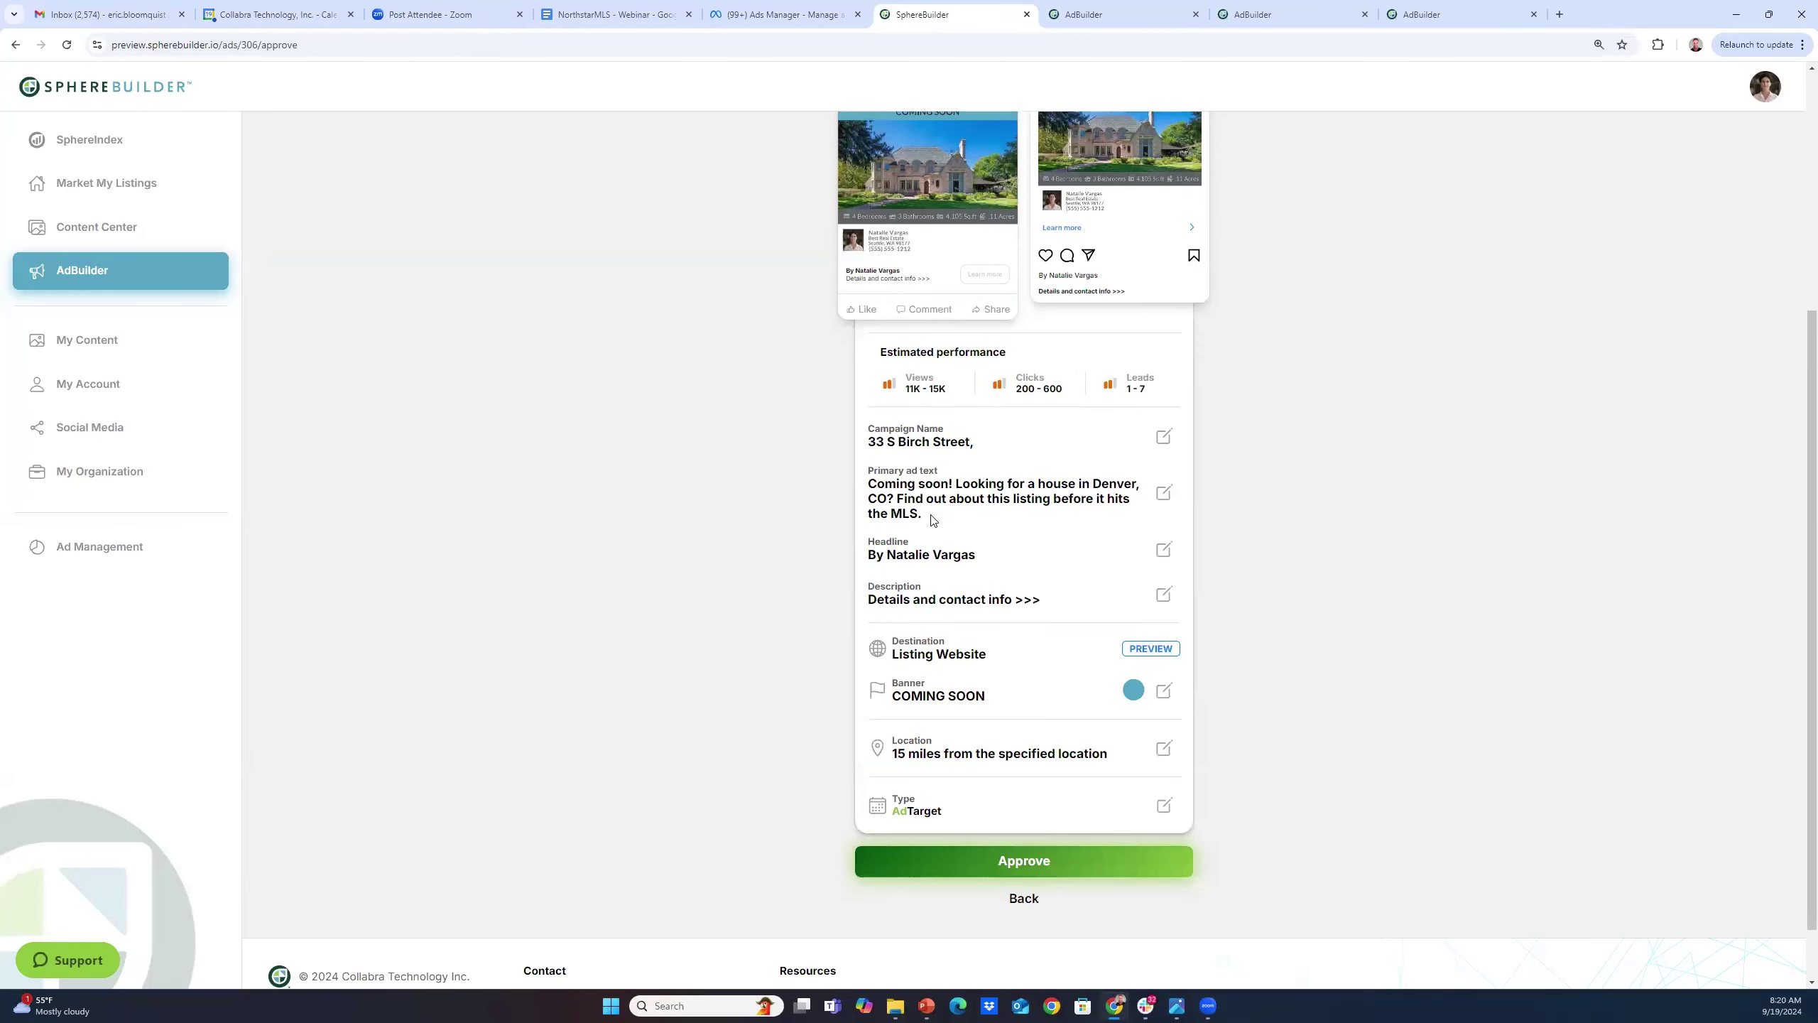
{"action": "left_click", "coordinate": [1164, 495]}
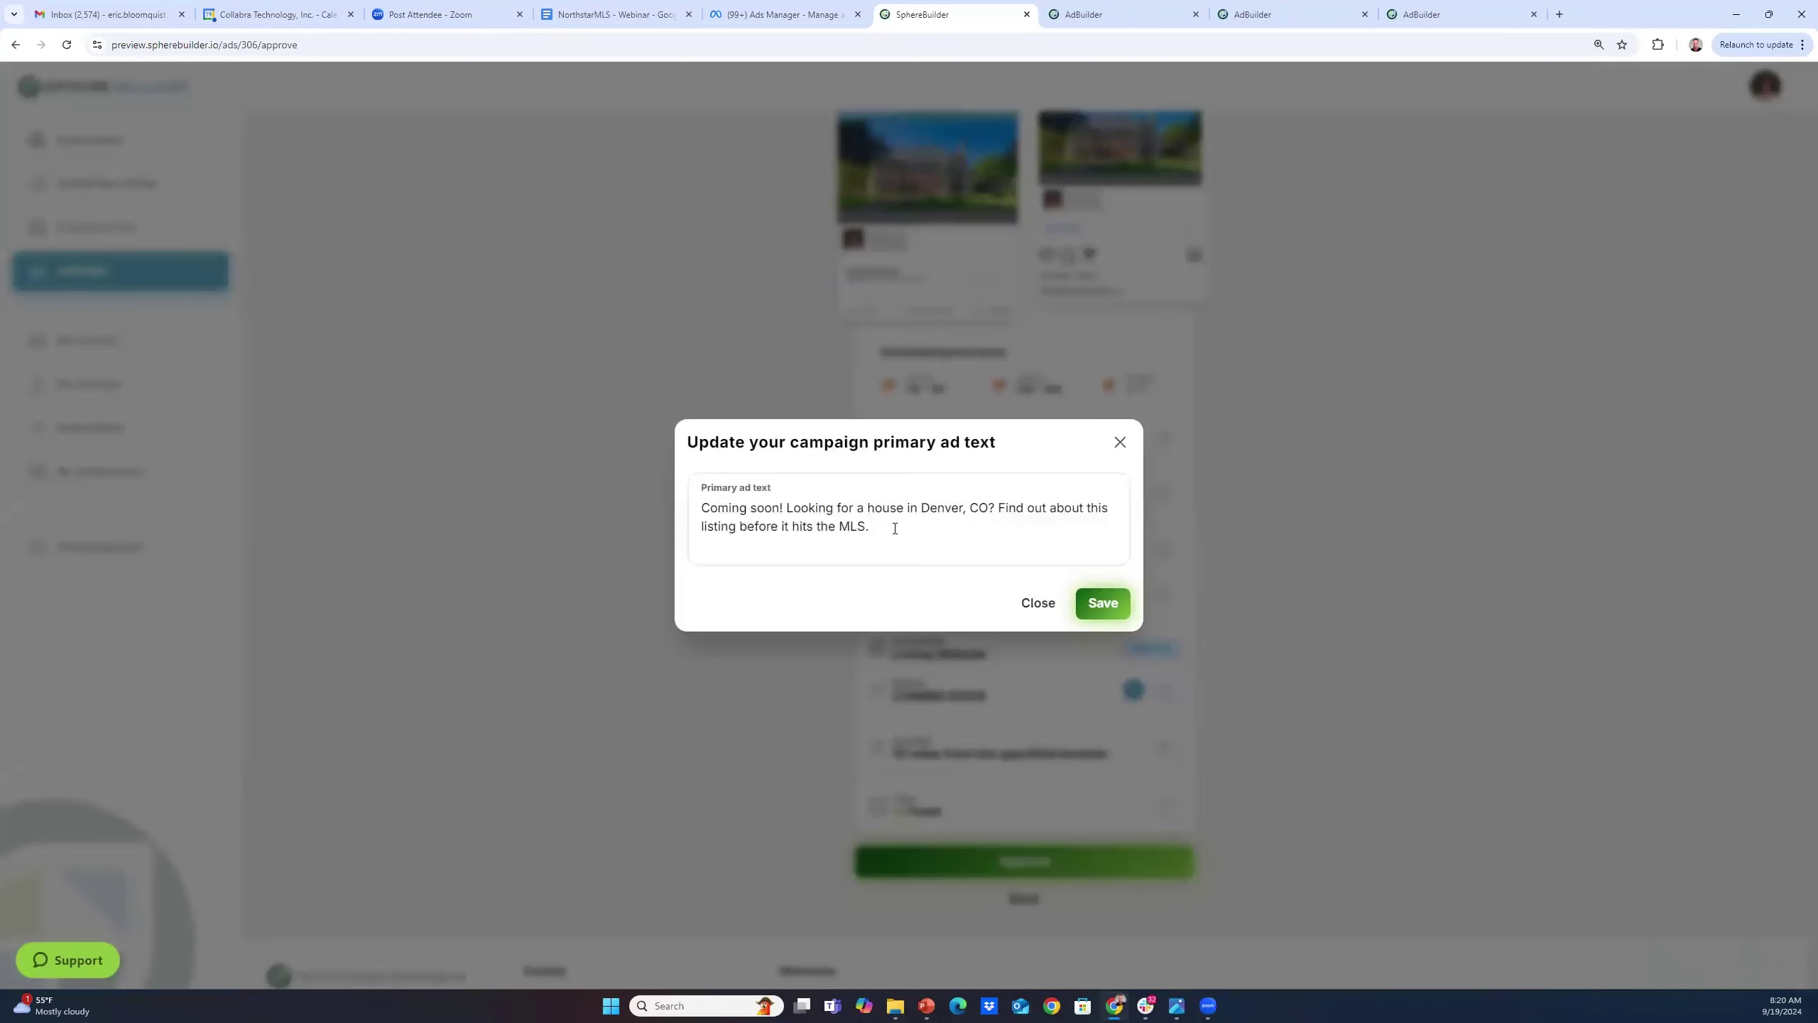
{"action": "left_click", "coordinate": [895, 529]}
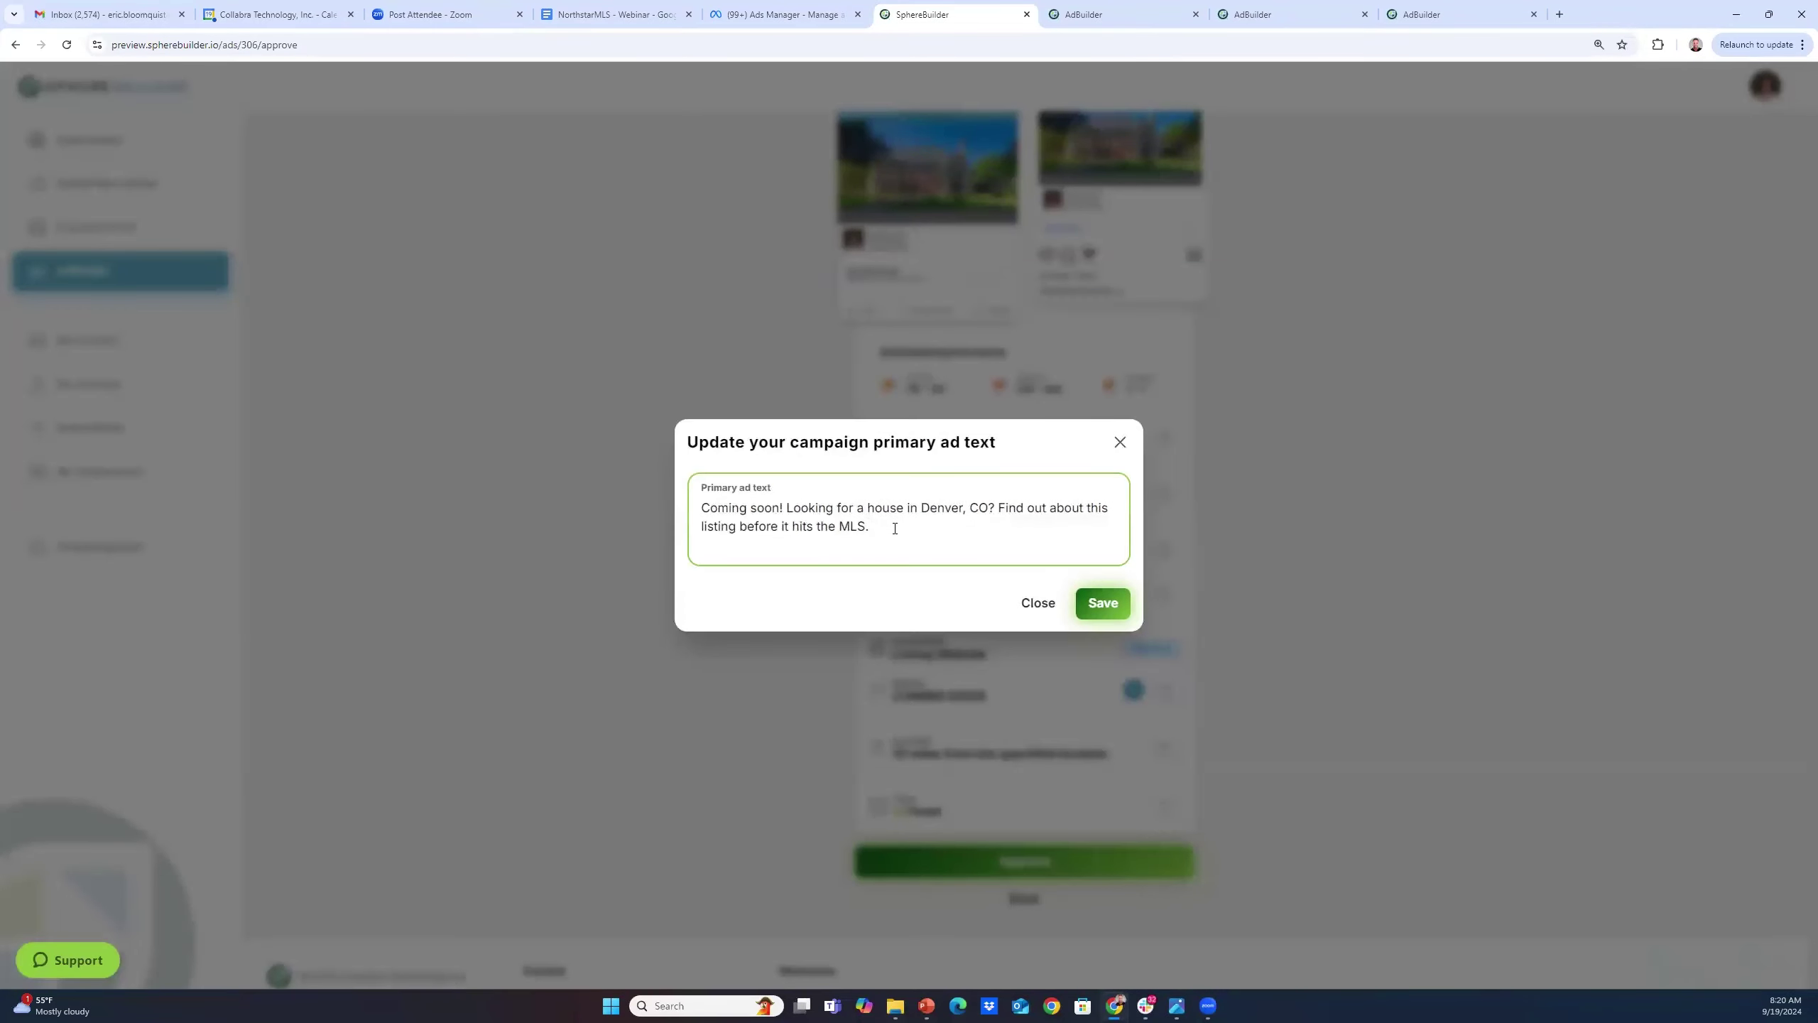
{"action": "type", "text": "This house is "}
{"action": "type", "text": "f"}
{"action": "key", "text": "super+period"}
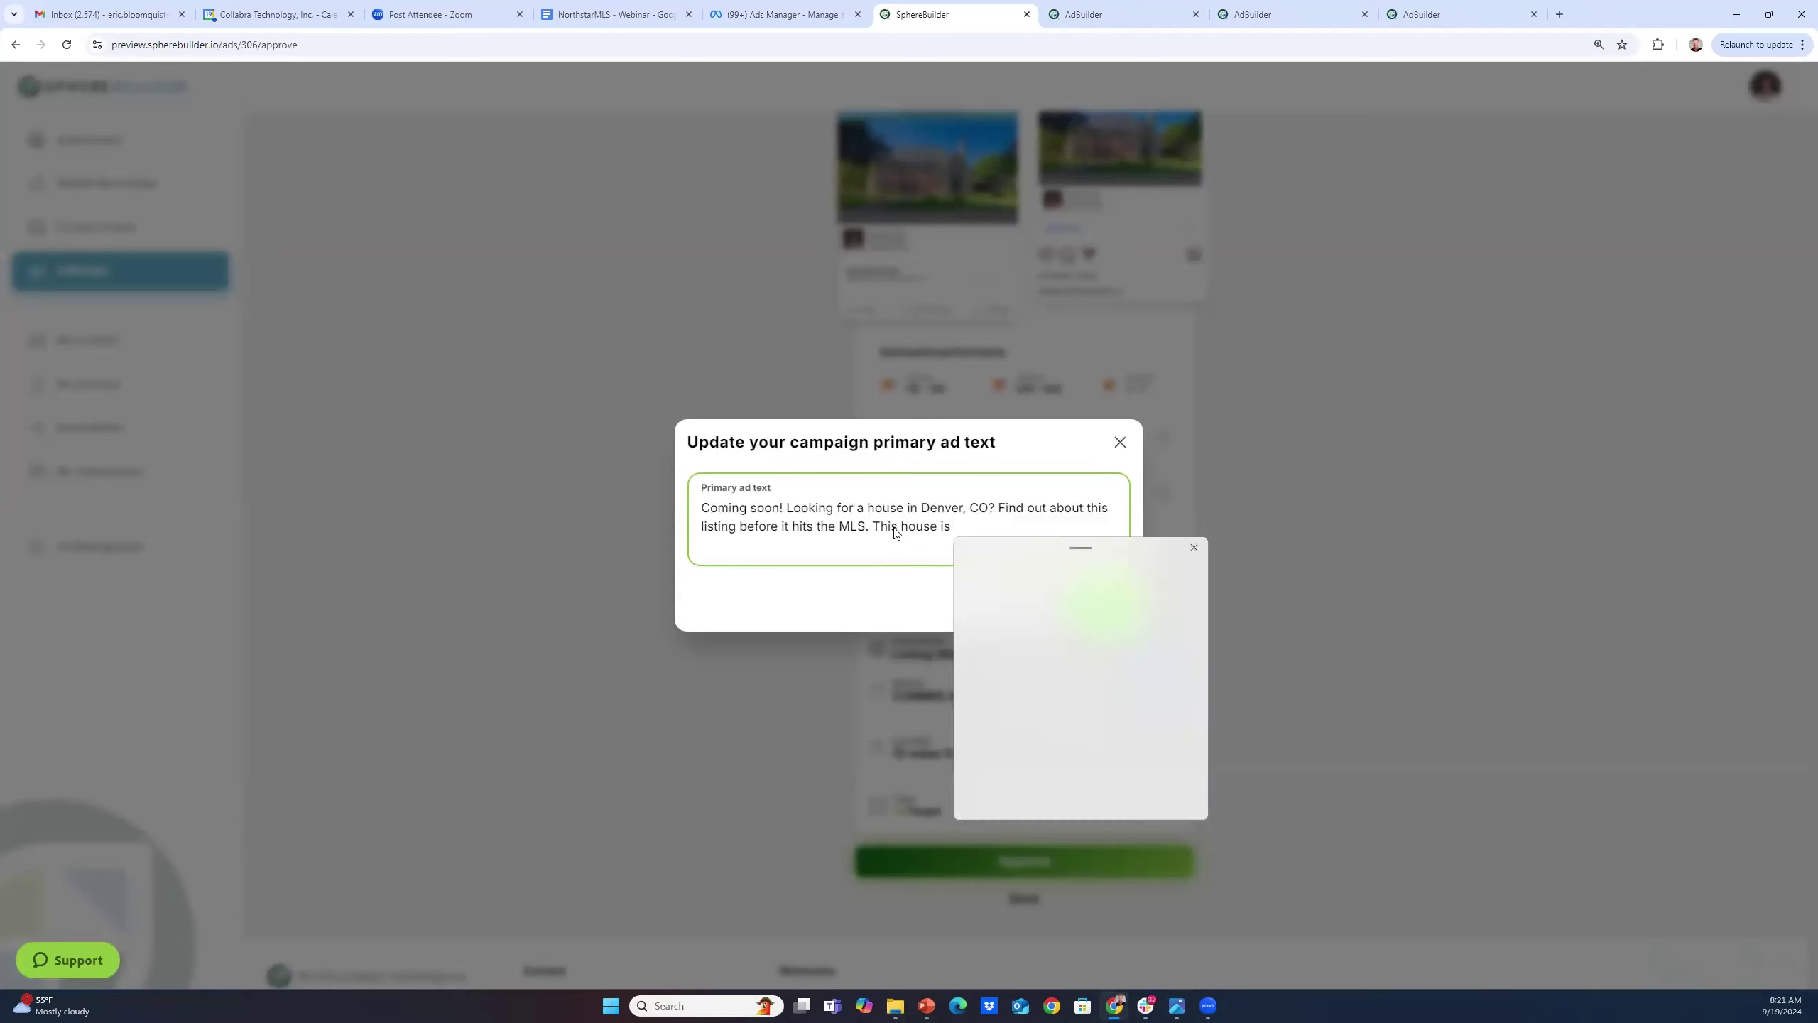
{"action": "left_click", "coordinate": [984, 685]}
{"action": "left_click", "coordinate": [984, 685]}
{"action": "left_click", "coordinate": [983, 685]}
{"action": "left_click", "coordinate": [984, 685]}
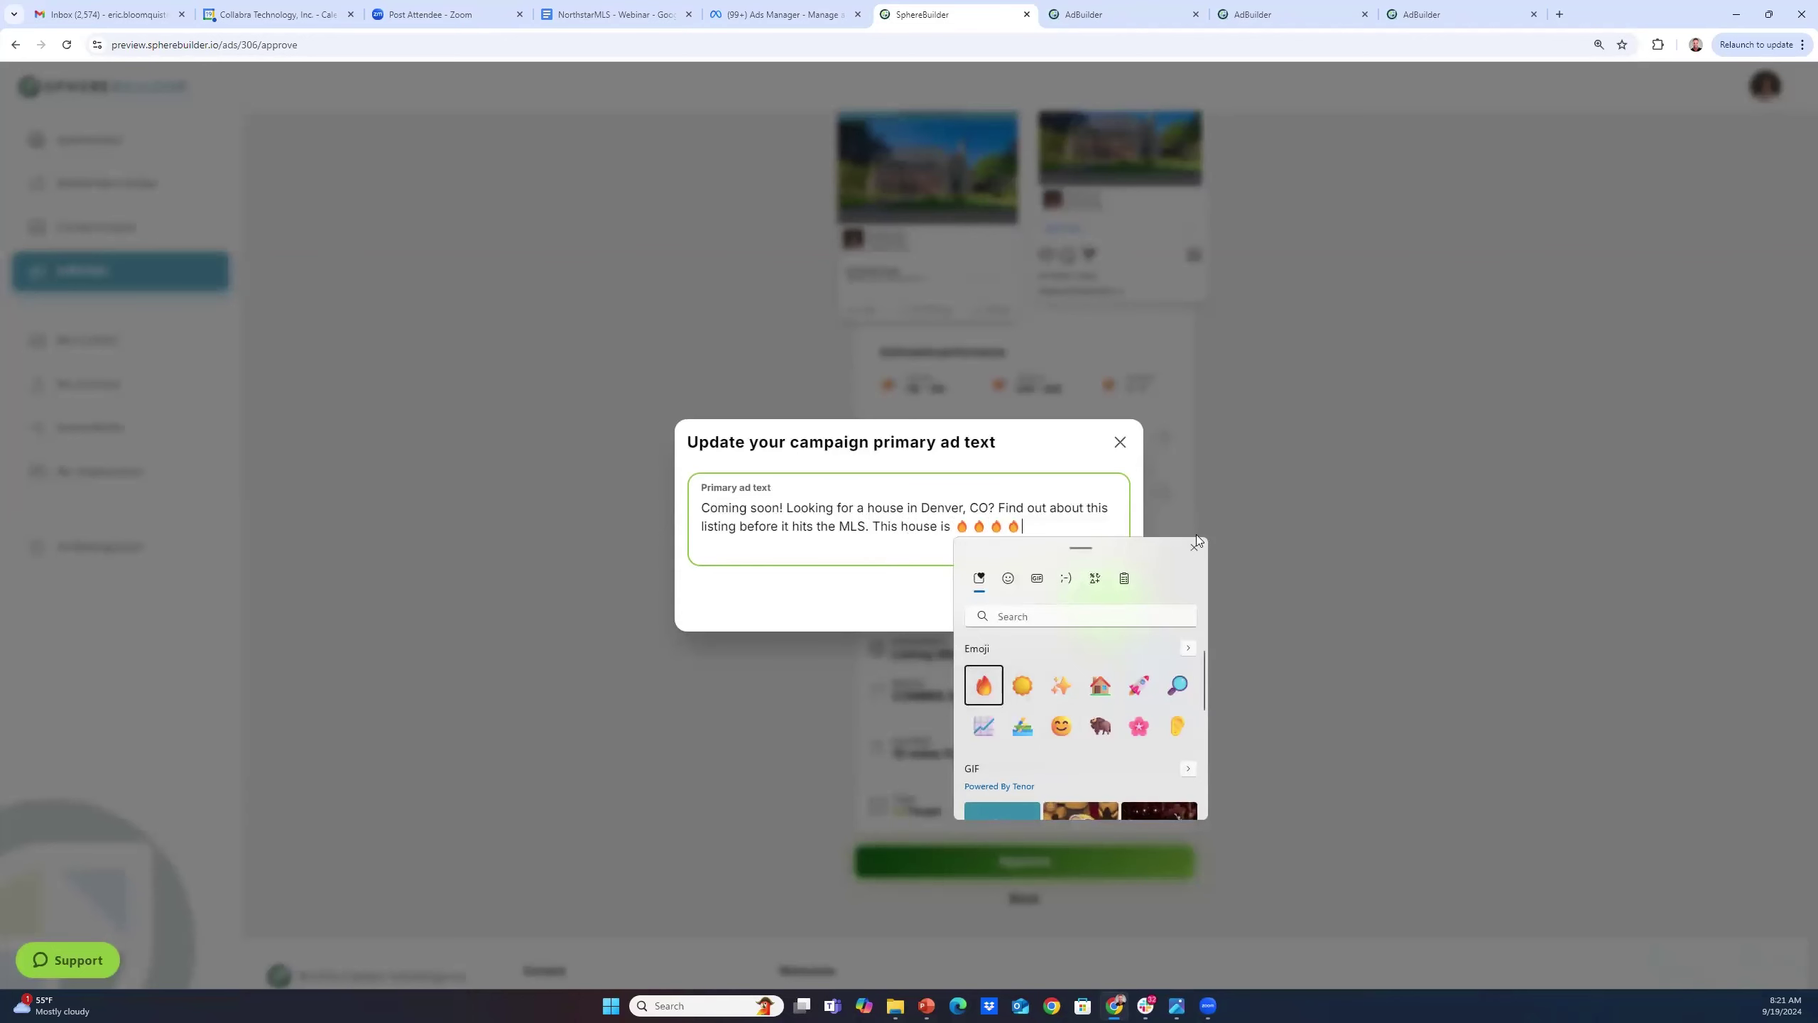
{"action": "key", "text": "Escape"}
{"action": "left_click", "coordinate": [1084, 607]}
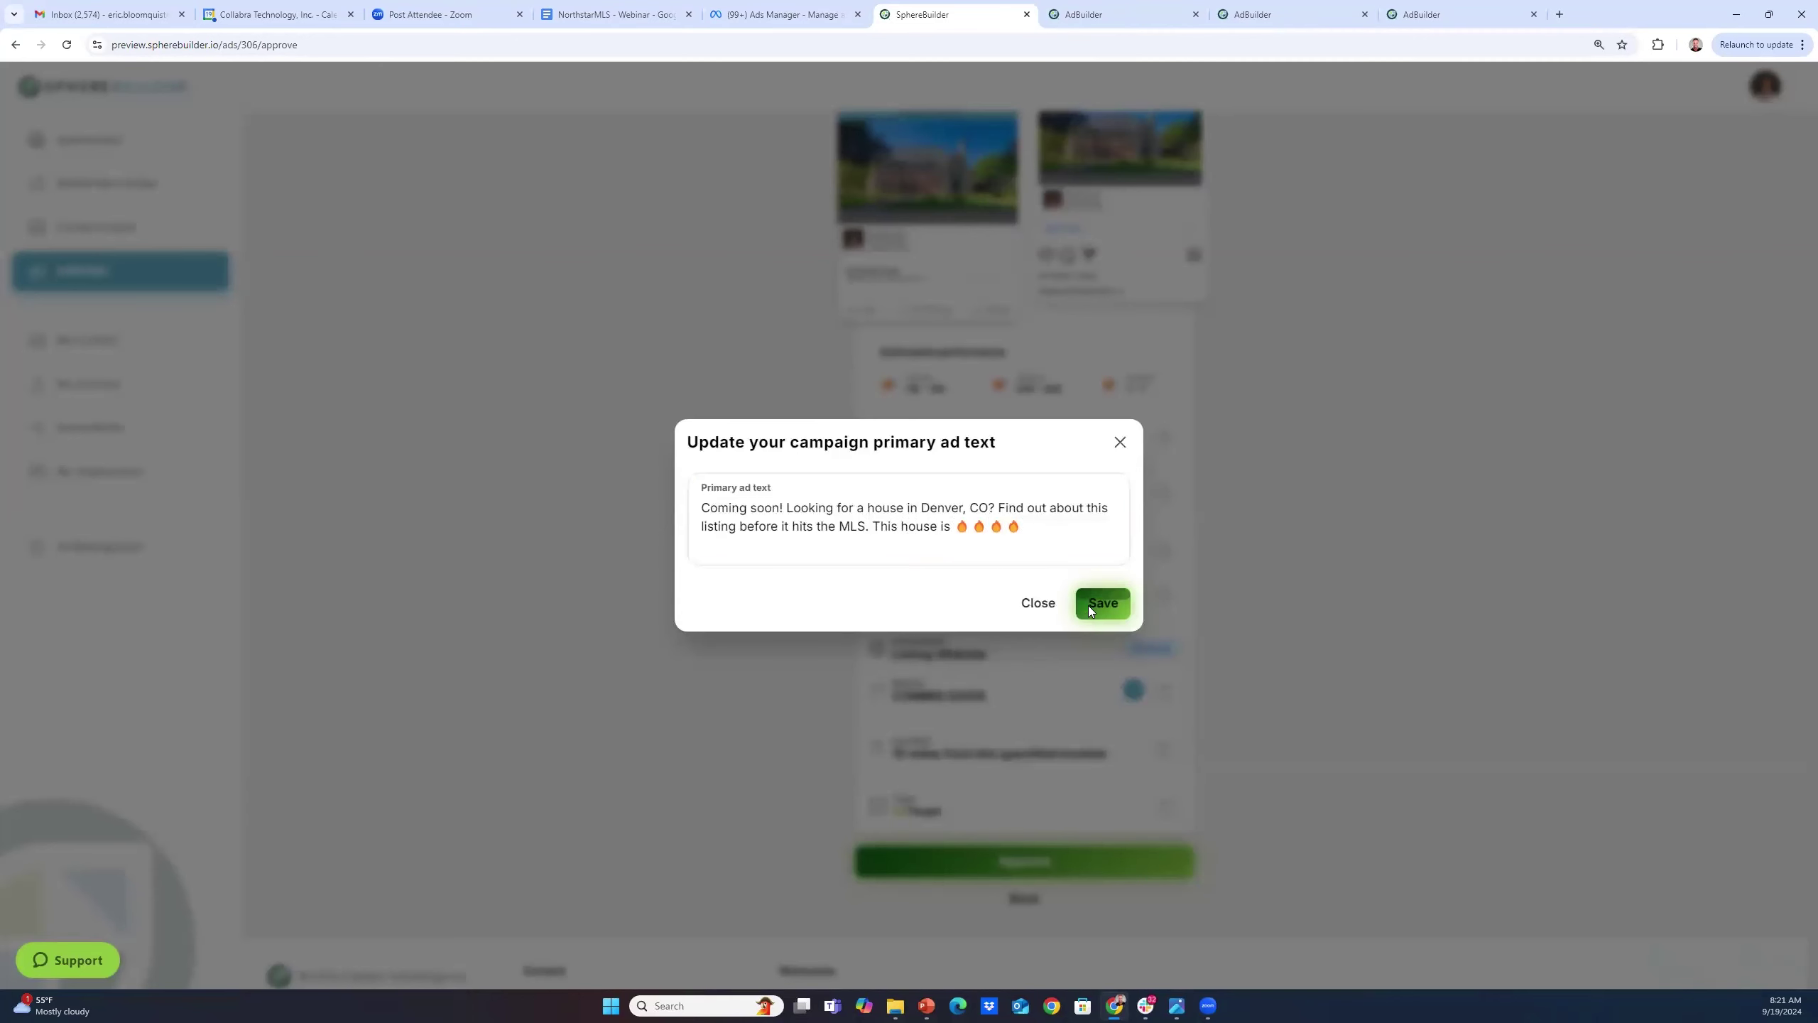
Open the campaign's banner settings for review and close them
{"action": "left_click", "coordinate": [1164, 690]}
{"action": "left_click", "coordinate": [1119, 464]}
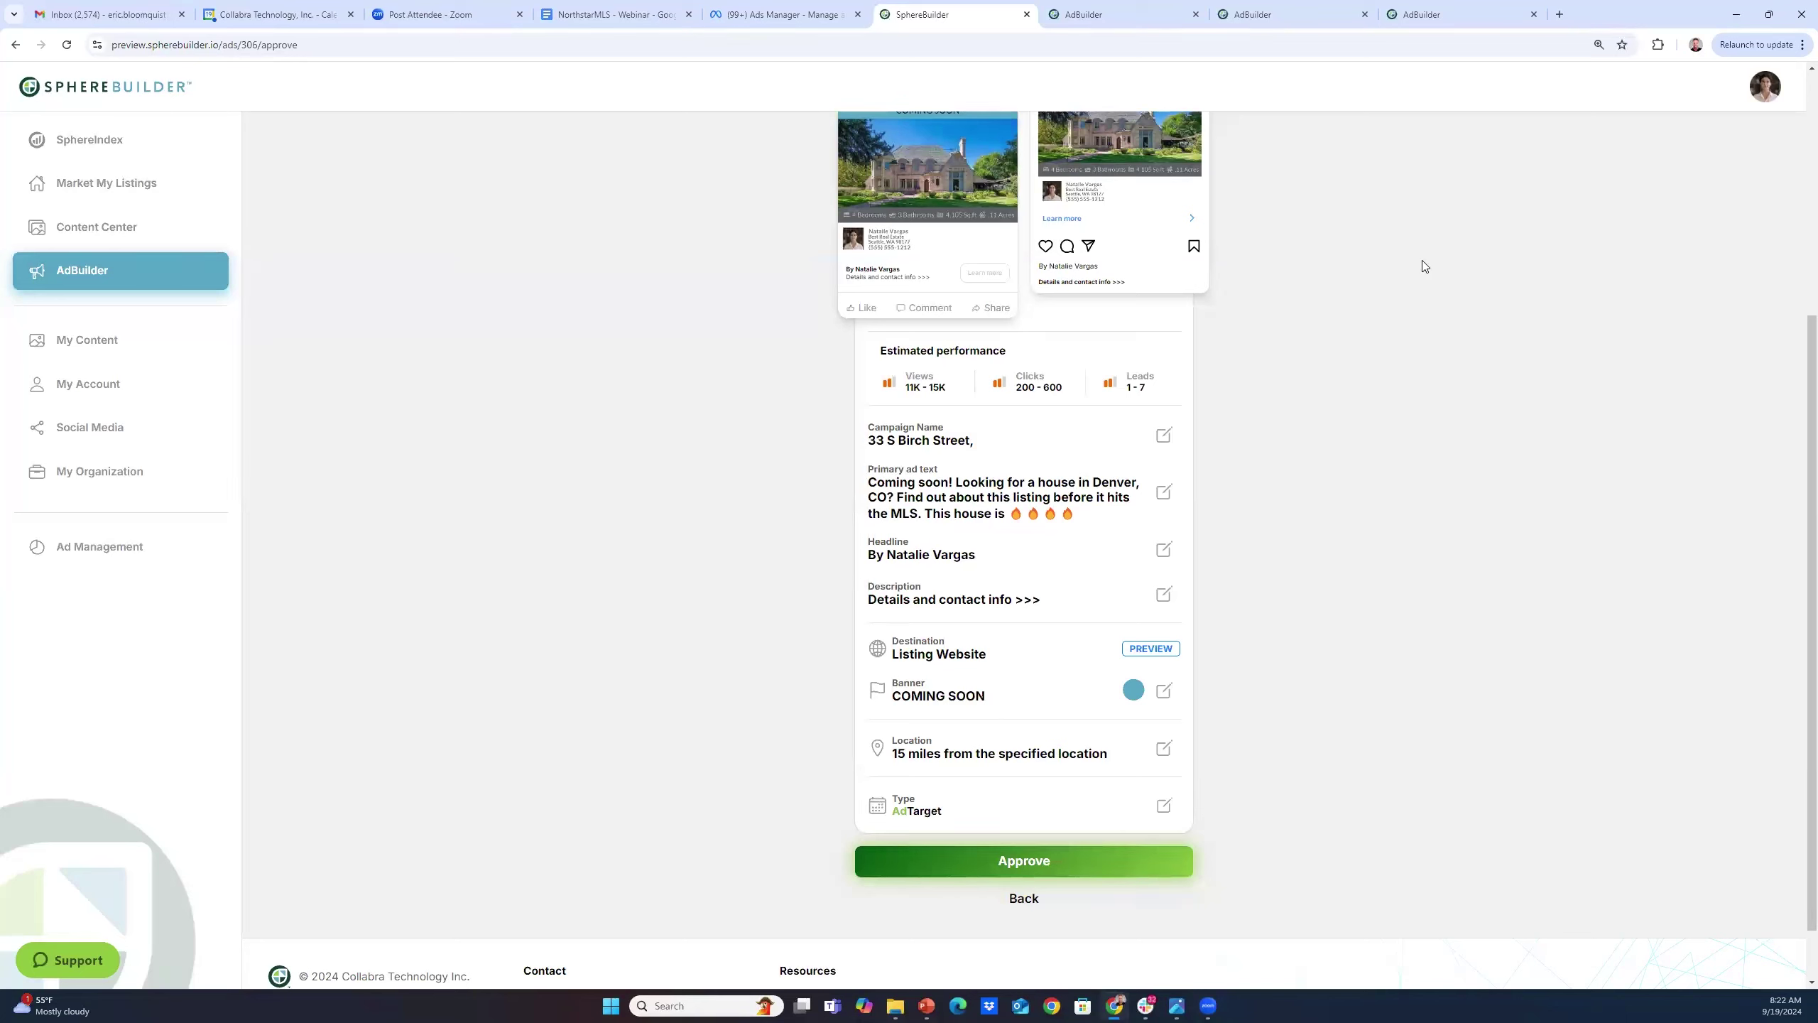
Switch to the running AdTarget Coming Soon campaign and examine its performance, contact forms and social interactions
{"action": "left_click", "coordinate": [1093, 24]}
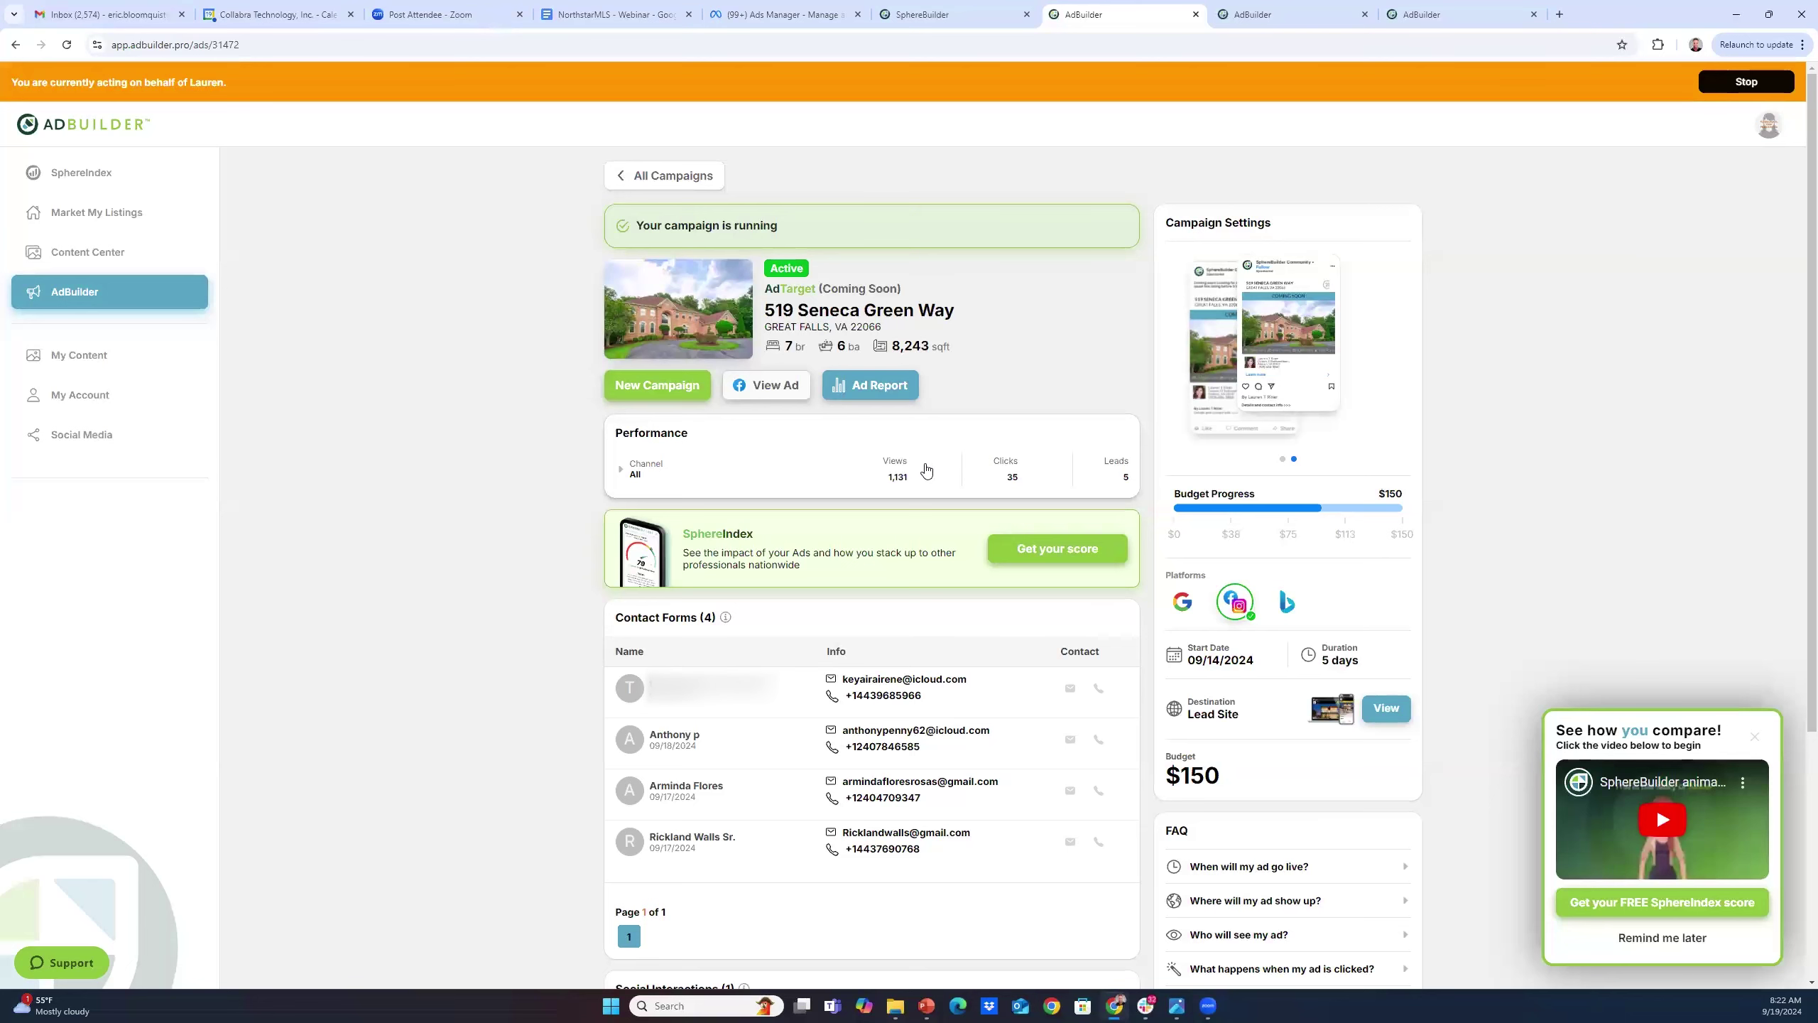
{"action": "scroll", "coordinate": [1017, 470], "scroll_direction": "down", "scroll_amount": 2}
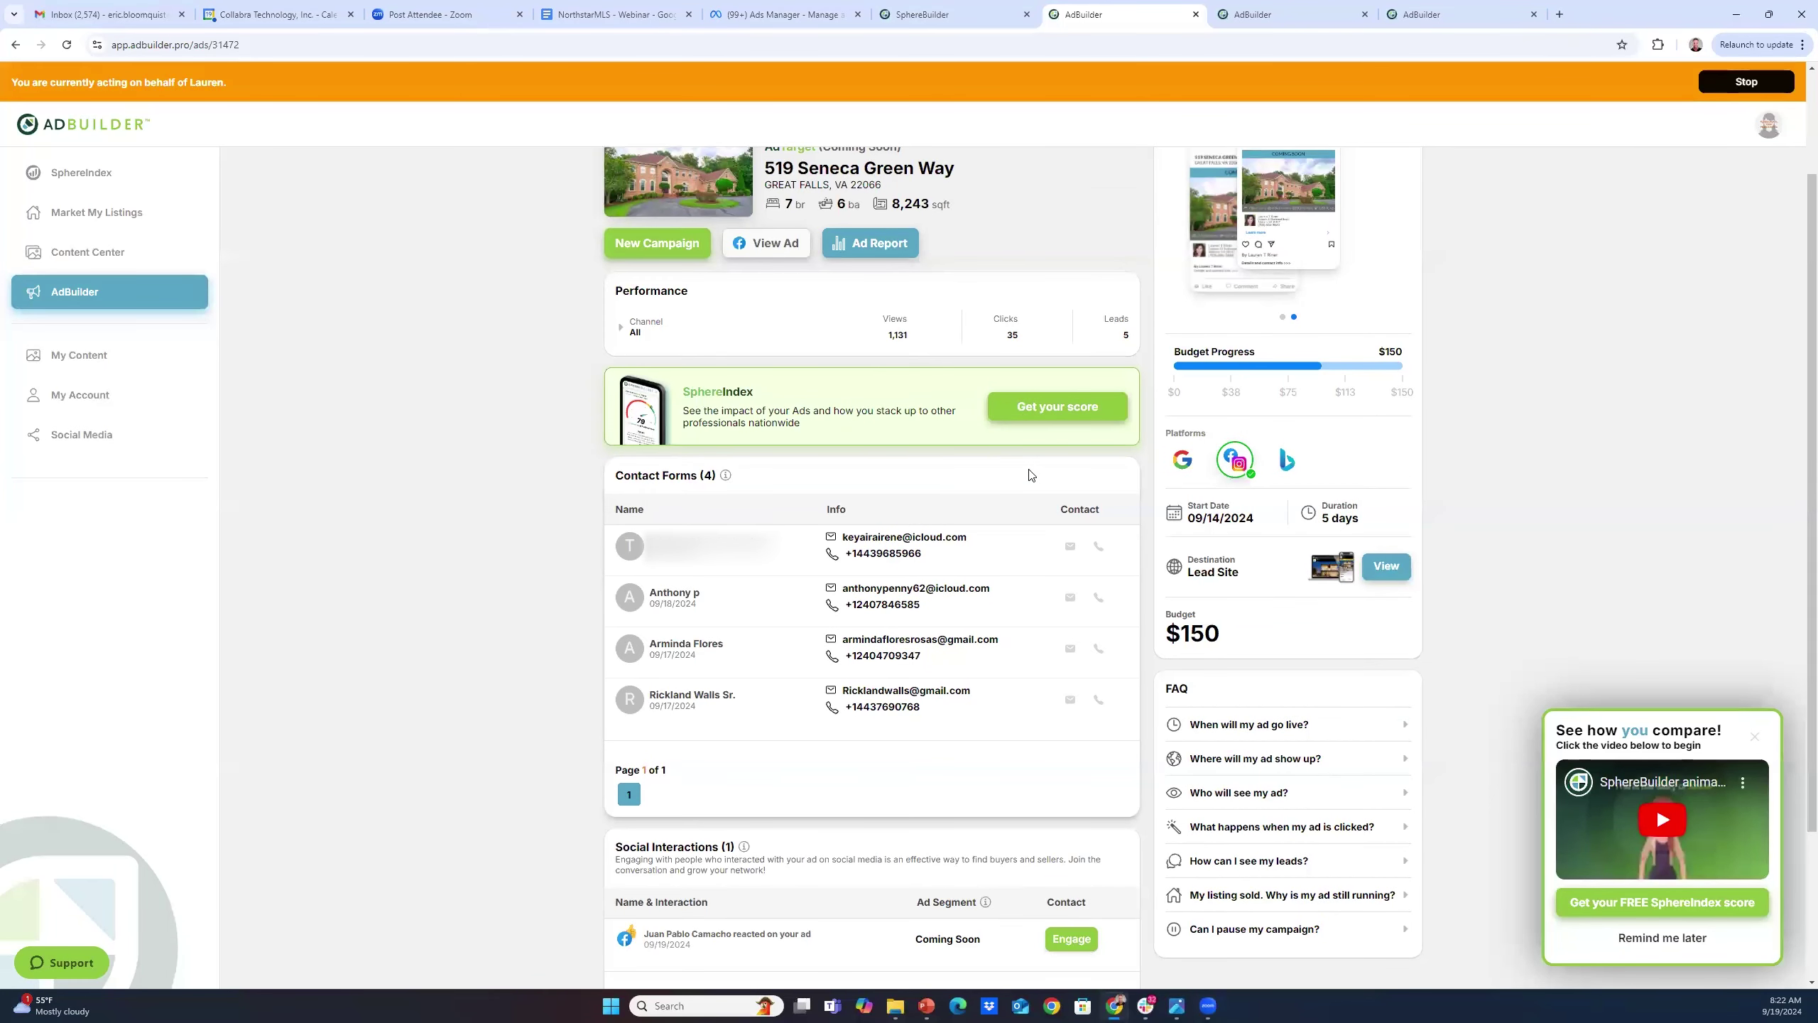
{"action": "scroll", "coordinate": [1033, 476], "scroll_direction": "down", "scroll_amount": 2}
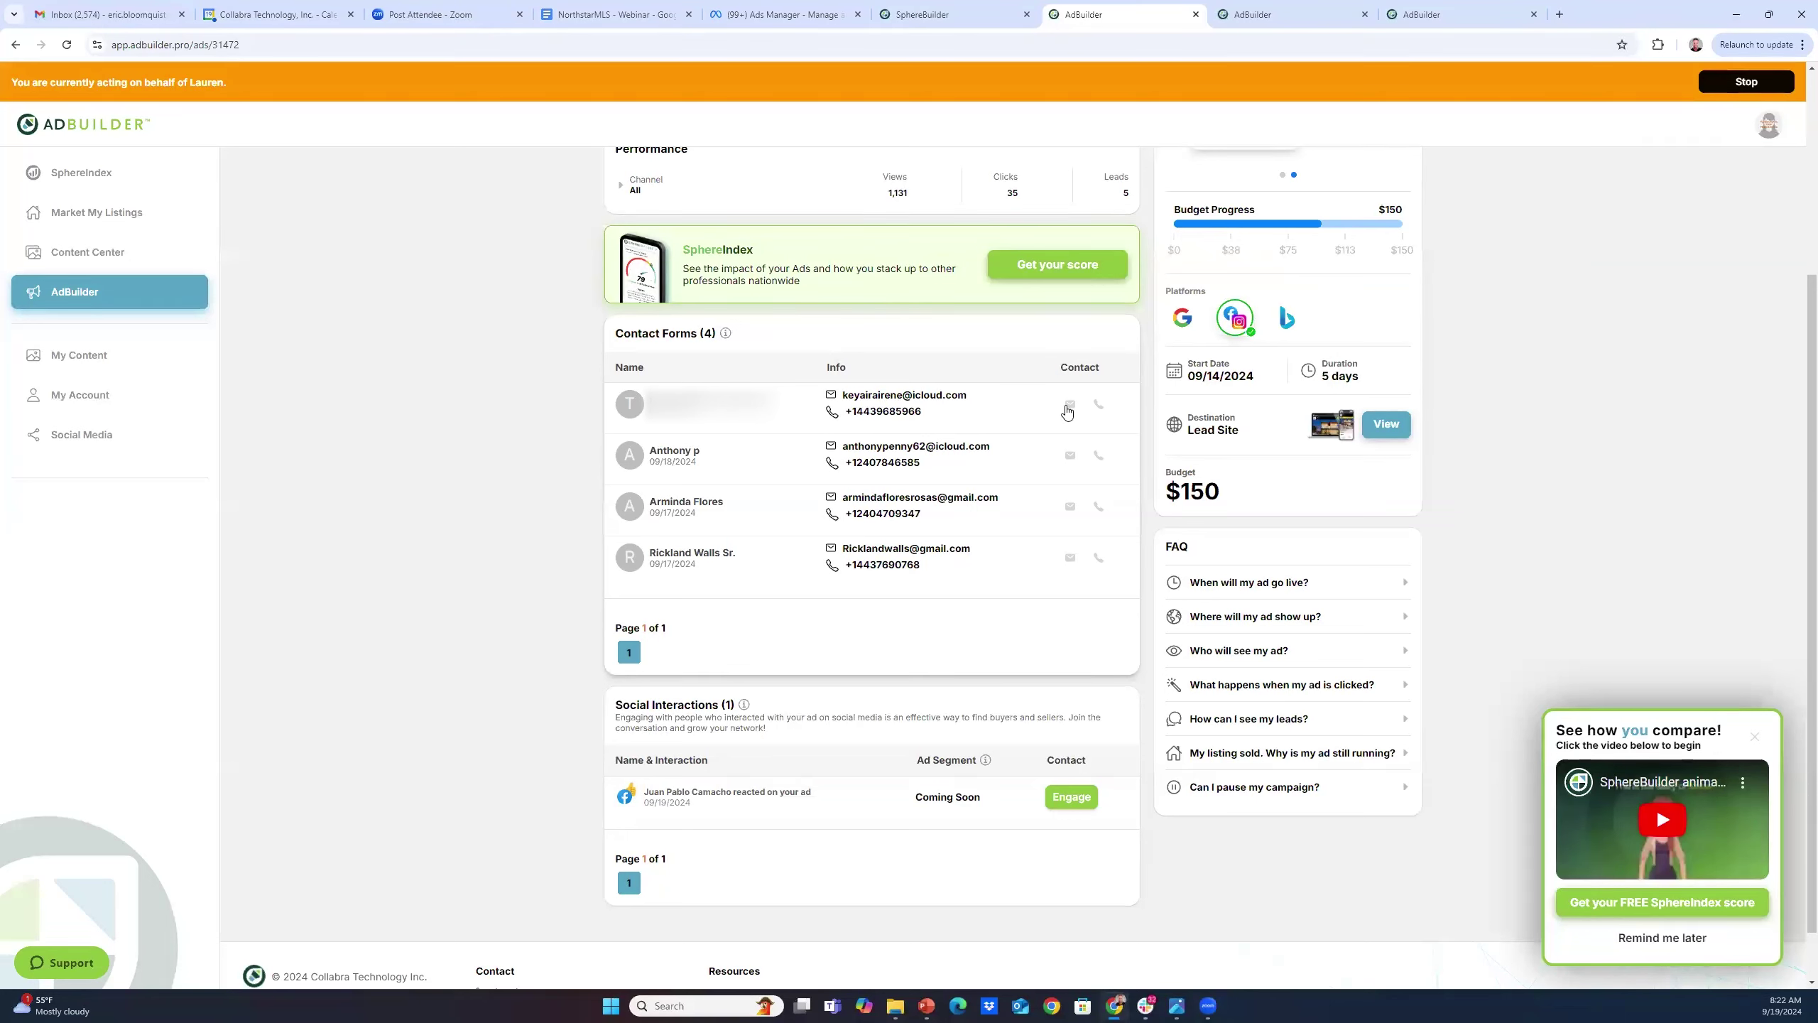
{"action": "scroll", "coordinate": [1003, 553], "scroll_direction": "down", "scroll_amount": 1}
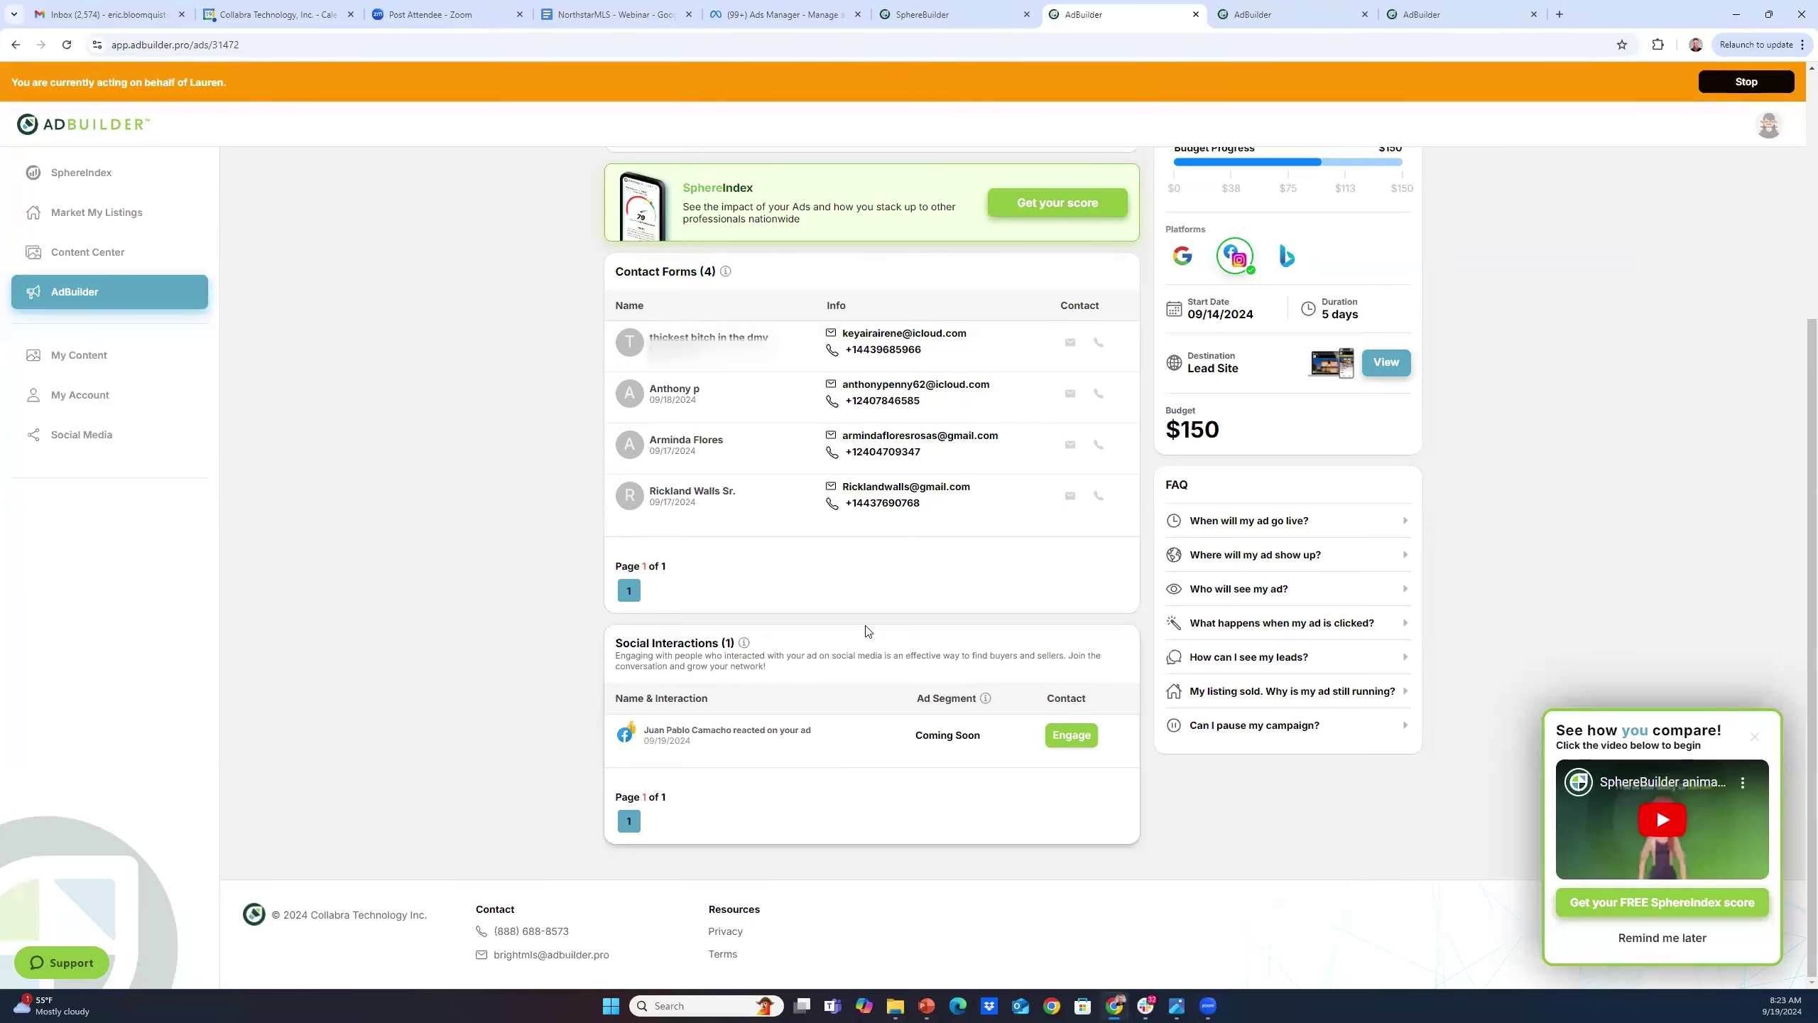
{"action": "scroll", "coordinate": [867, 629], "scroll_direction": "up", "scroll_amount": 5}
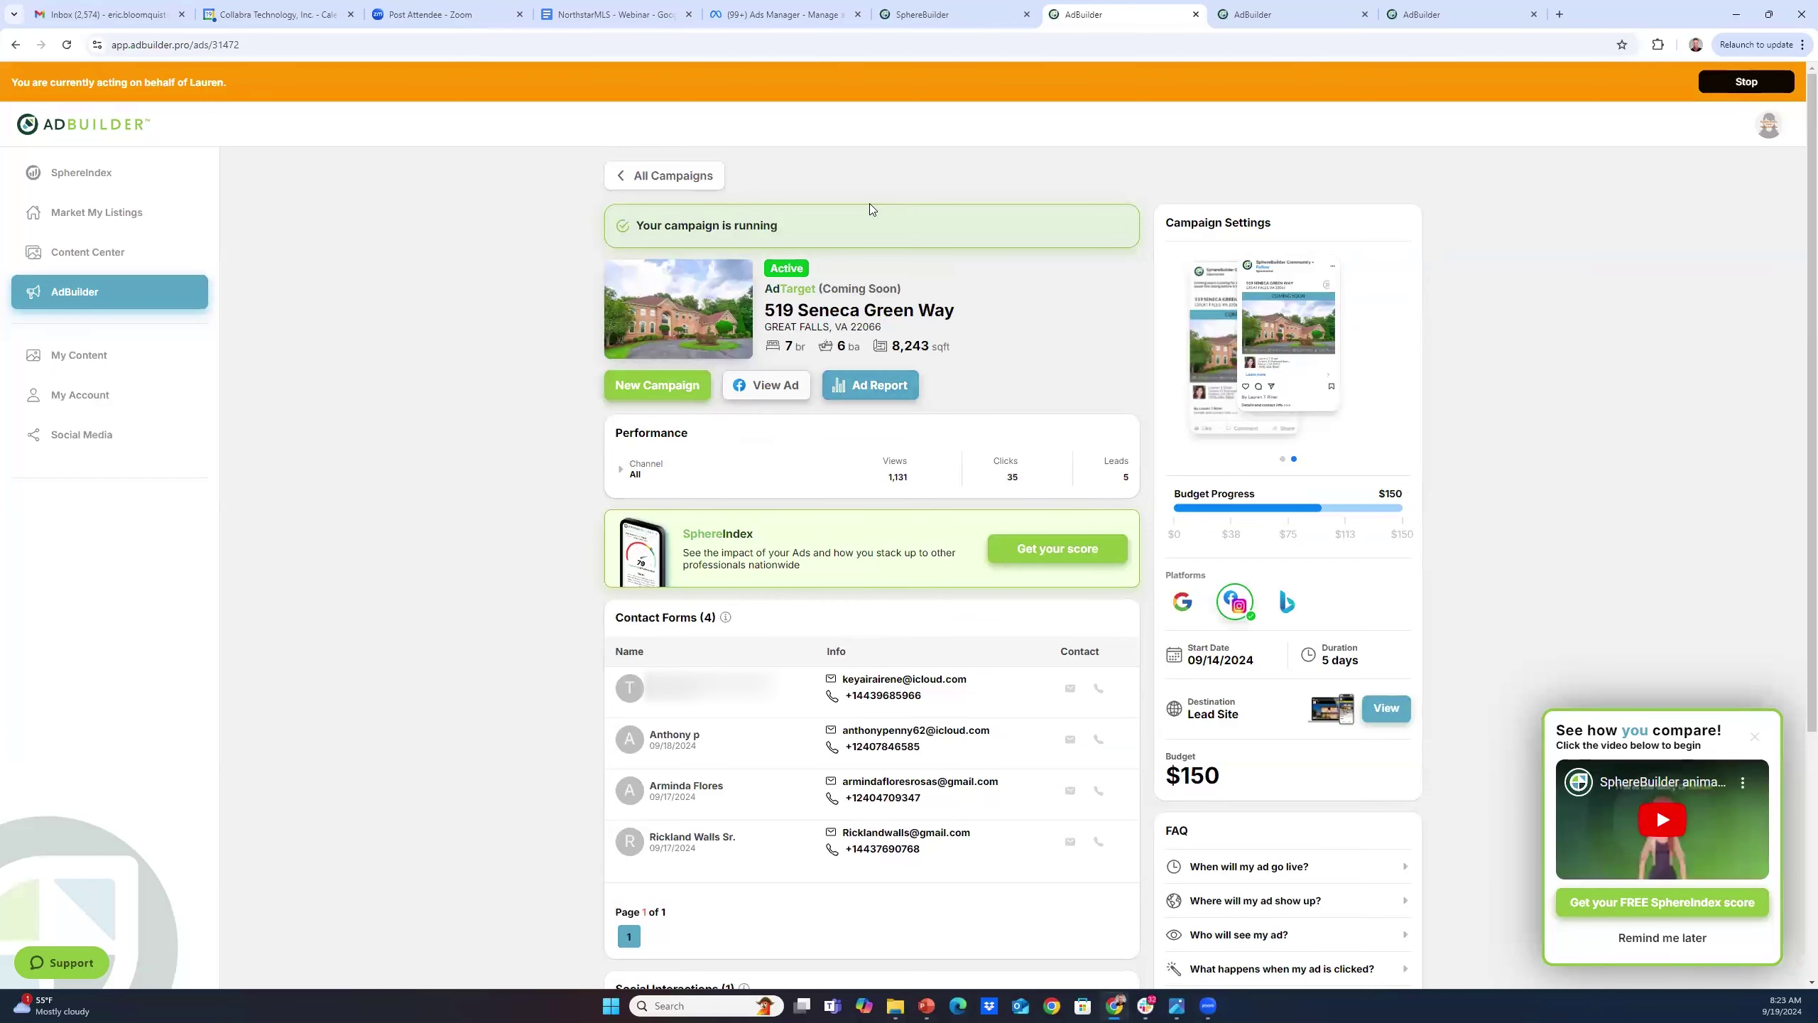
View the list of all campaigns and reopen the details of the active Coming Soon campaign
{"action": "left_click", "coordinate": [705, 178]}
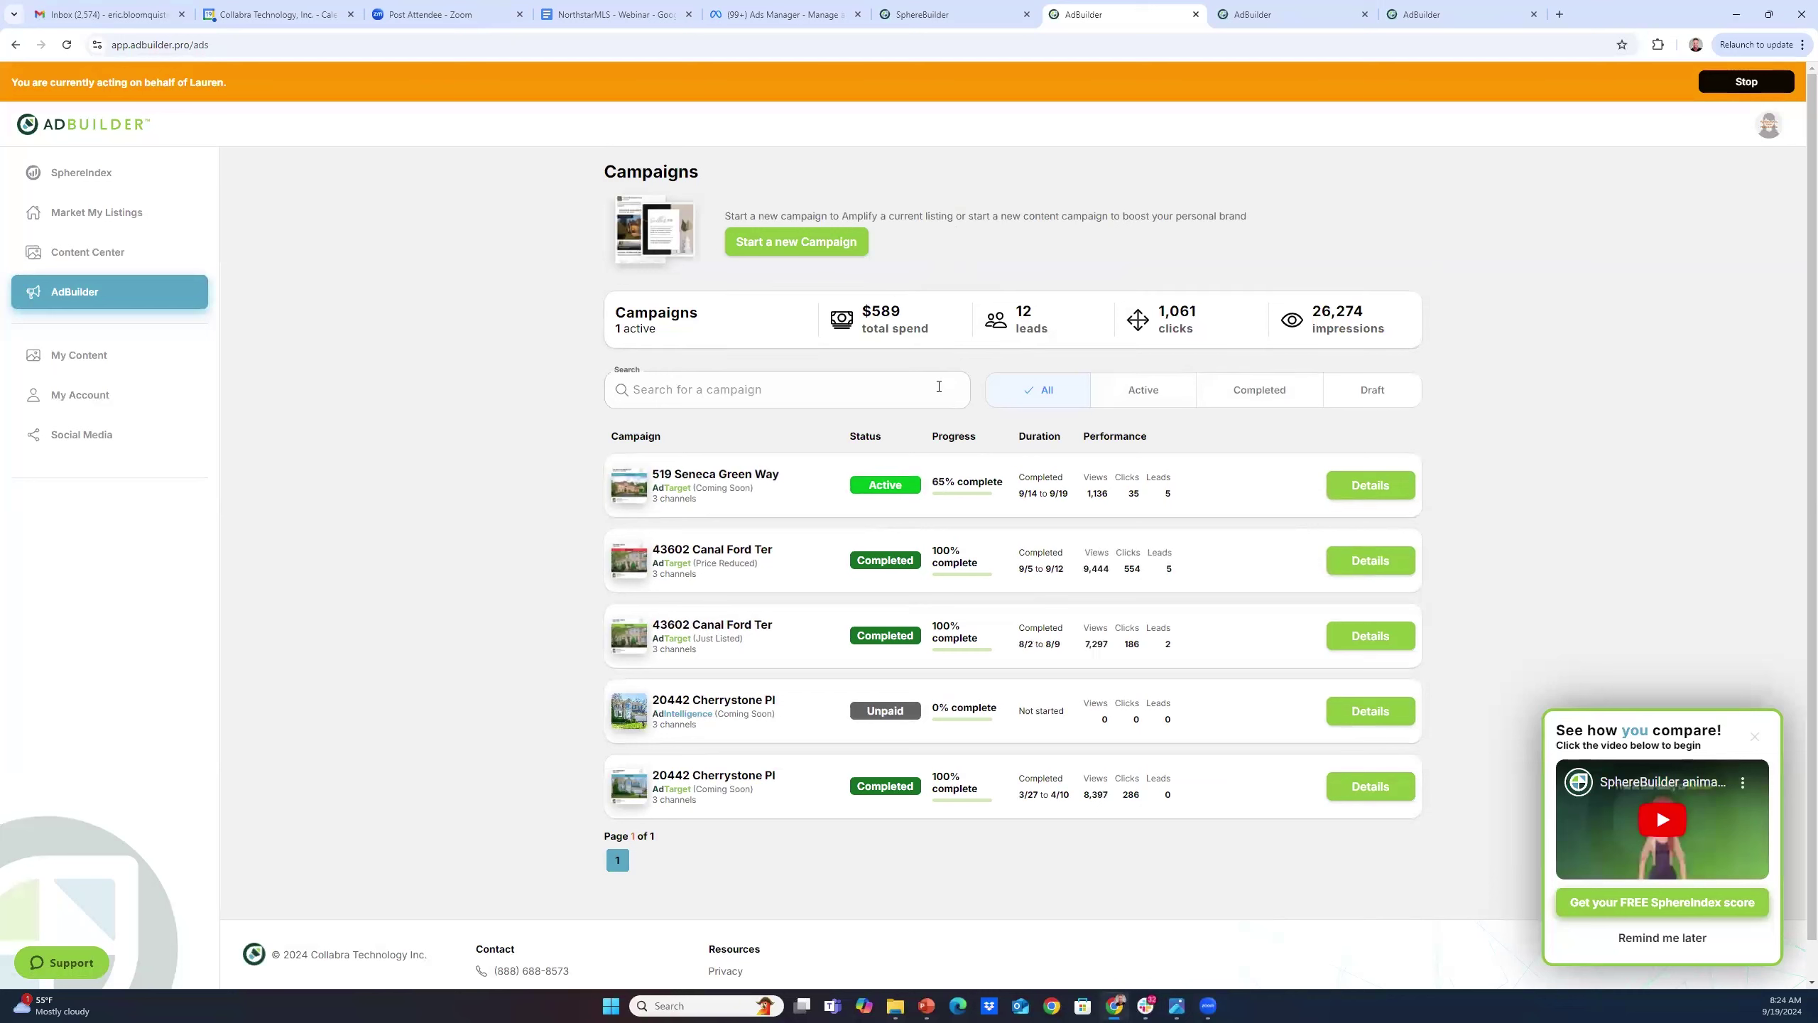
{"action": "left_click", "coordinate": [1375, 490]}
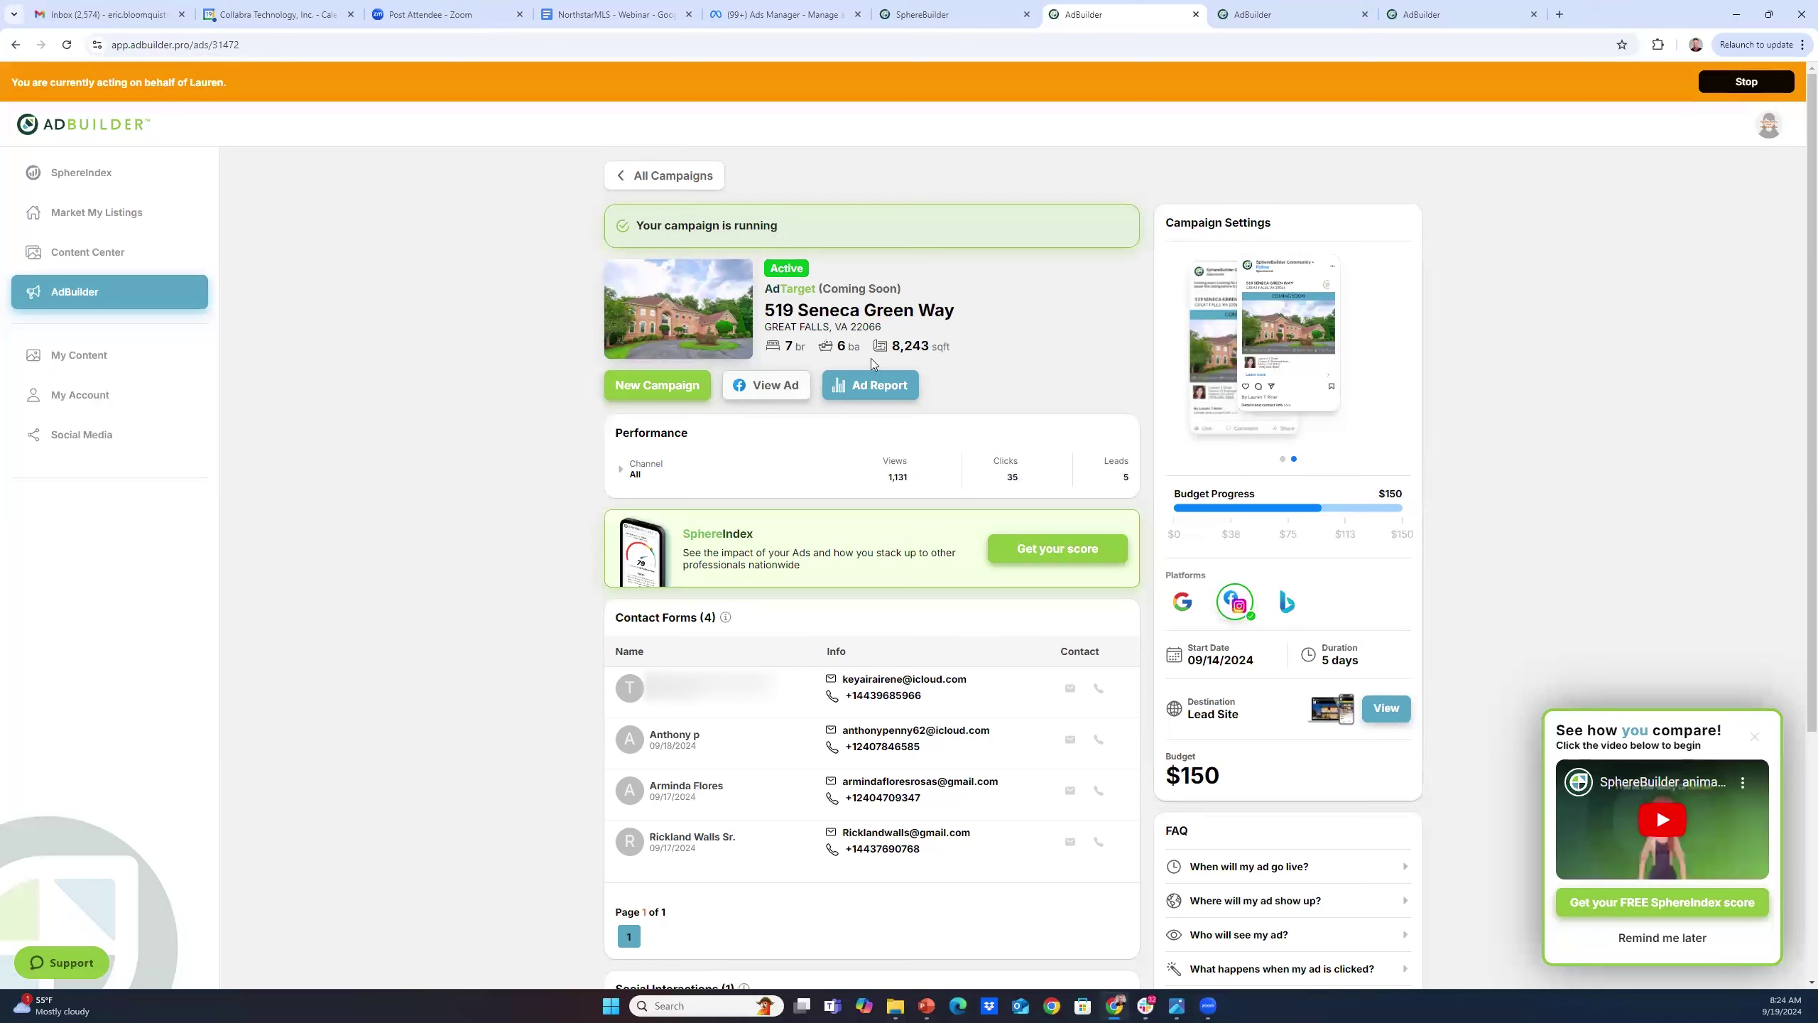
View the campaign's live Facebook ad, check its video and who reacted to it, and return to the campaign details
{"action": "left_click", "coordinate": [777, 390]}
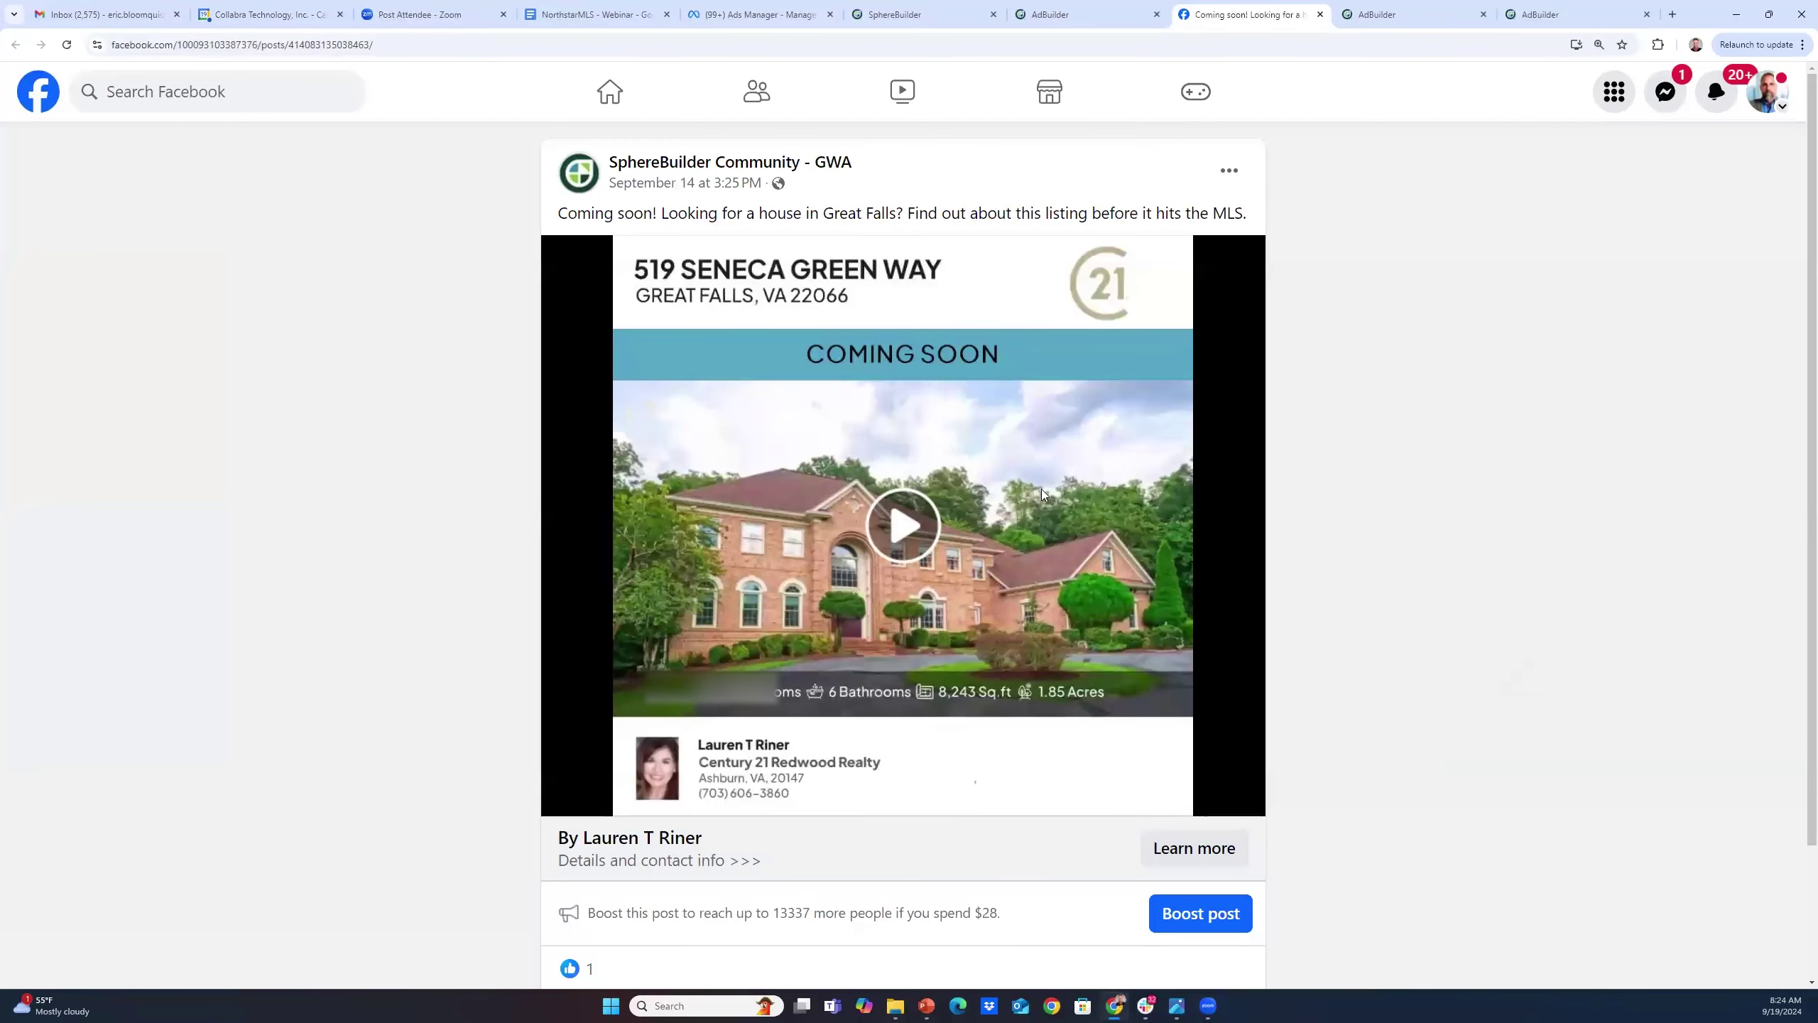
{"action": "scroll", "coordinate": [1065, 516], "scroll_direction": "down", "scroll_amount": 1}
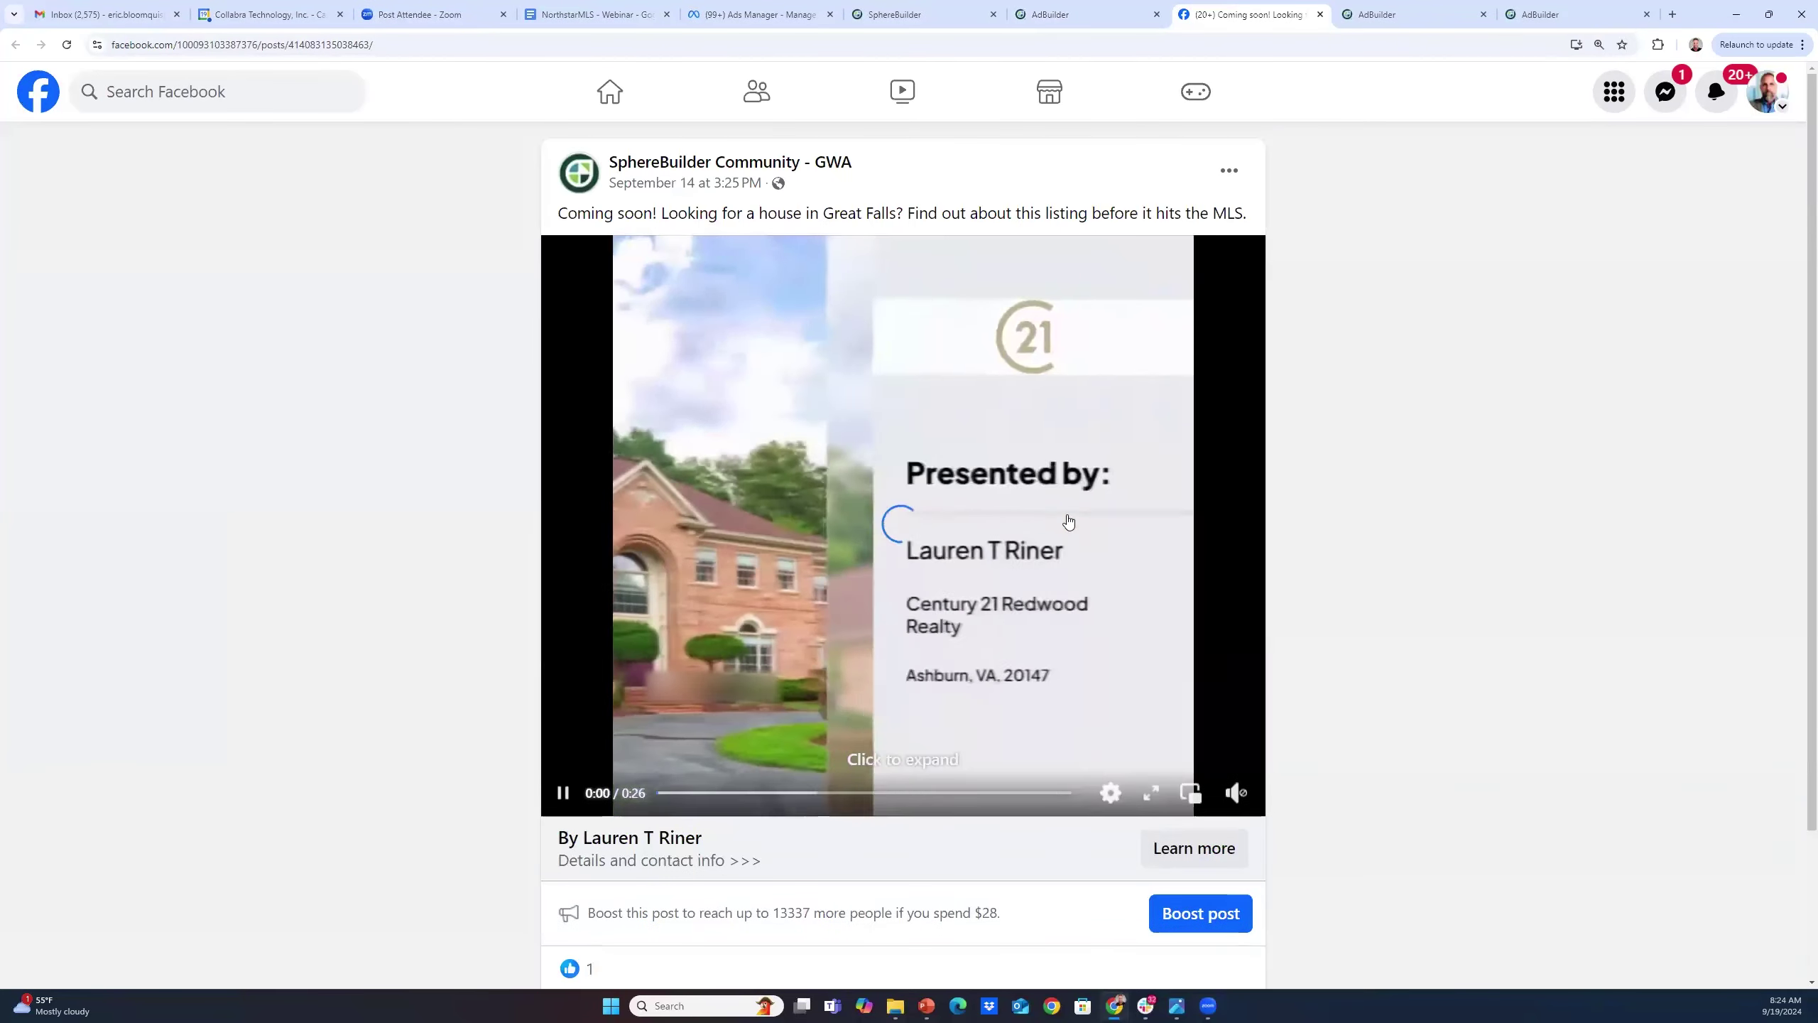
{"action": "scroll", "coordinate": [1067, 501], "scroll_direction": "down", "scroll_amount": 2}
{"action": "scroll", "coordinate": [1067, 496], "scroll_direction": "up", "scroll_amount": 2}
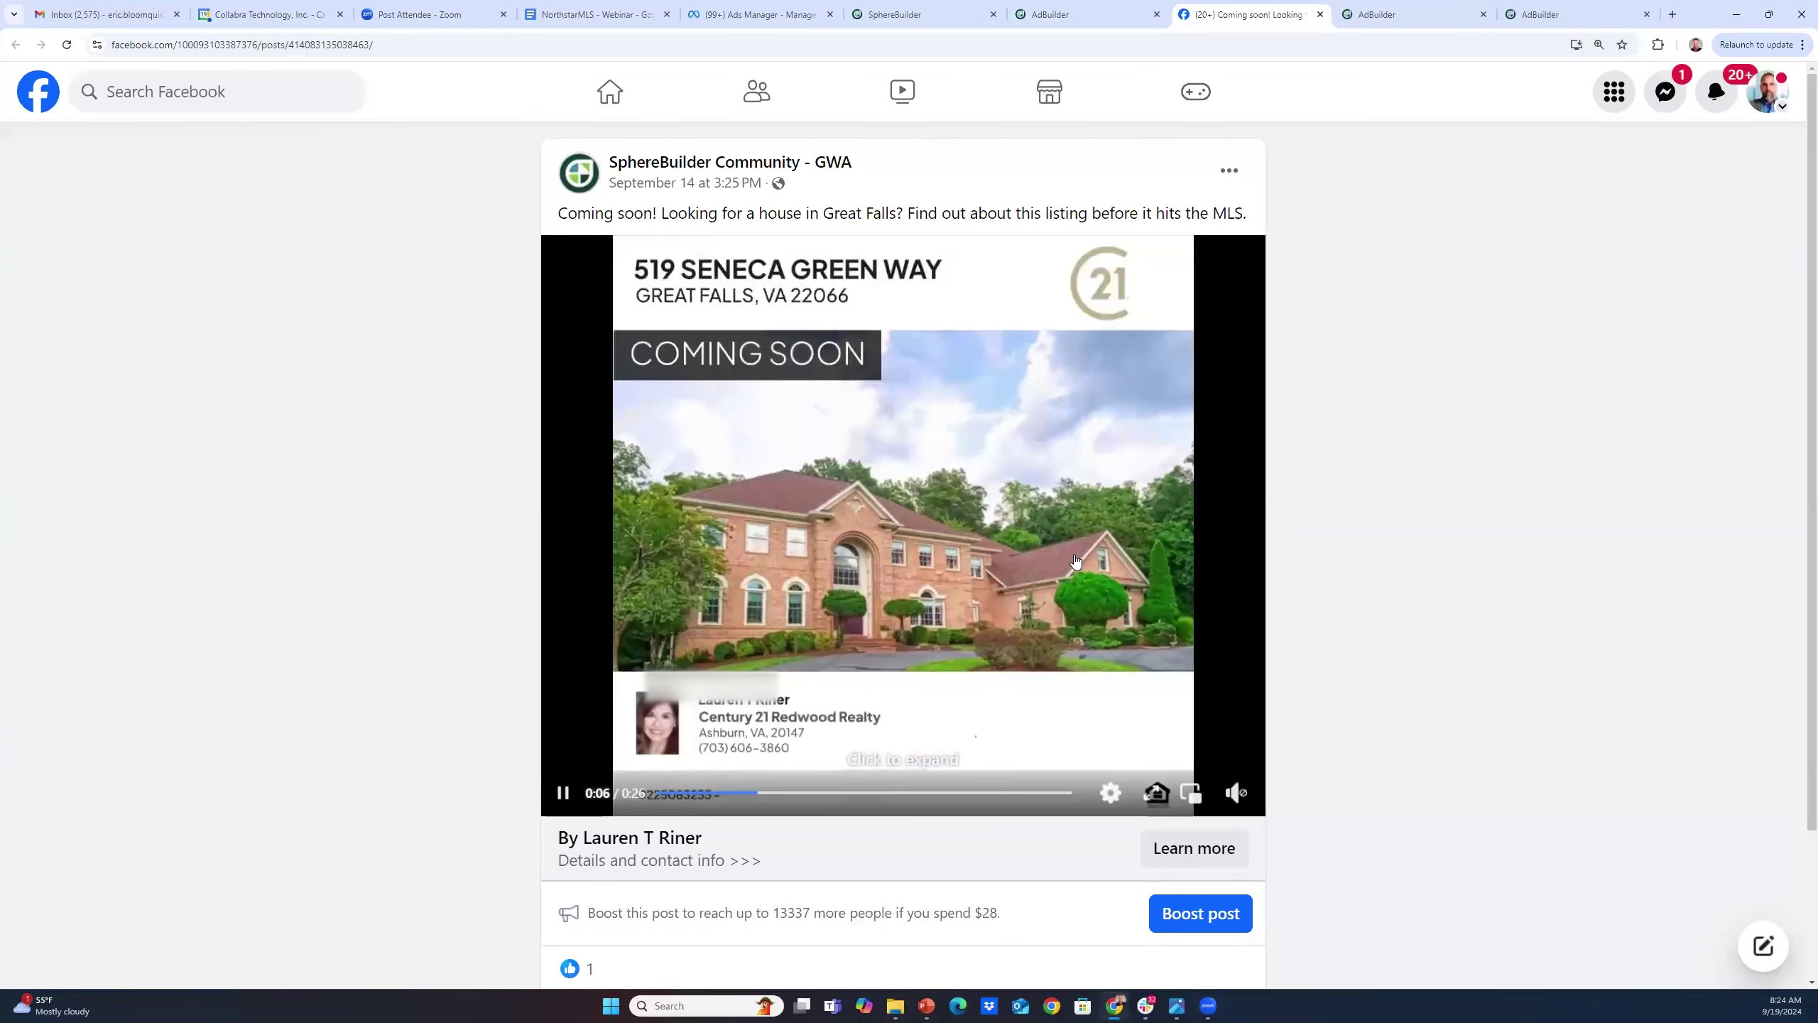
{"action": "scroll", "coordinate": [1017, 608], "scroll_direction": "down", "scroll_amount": 2}
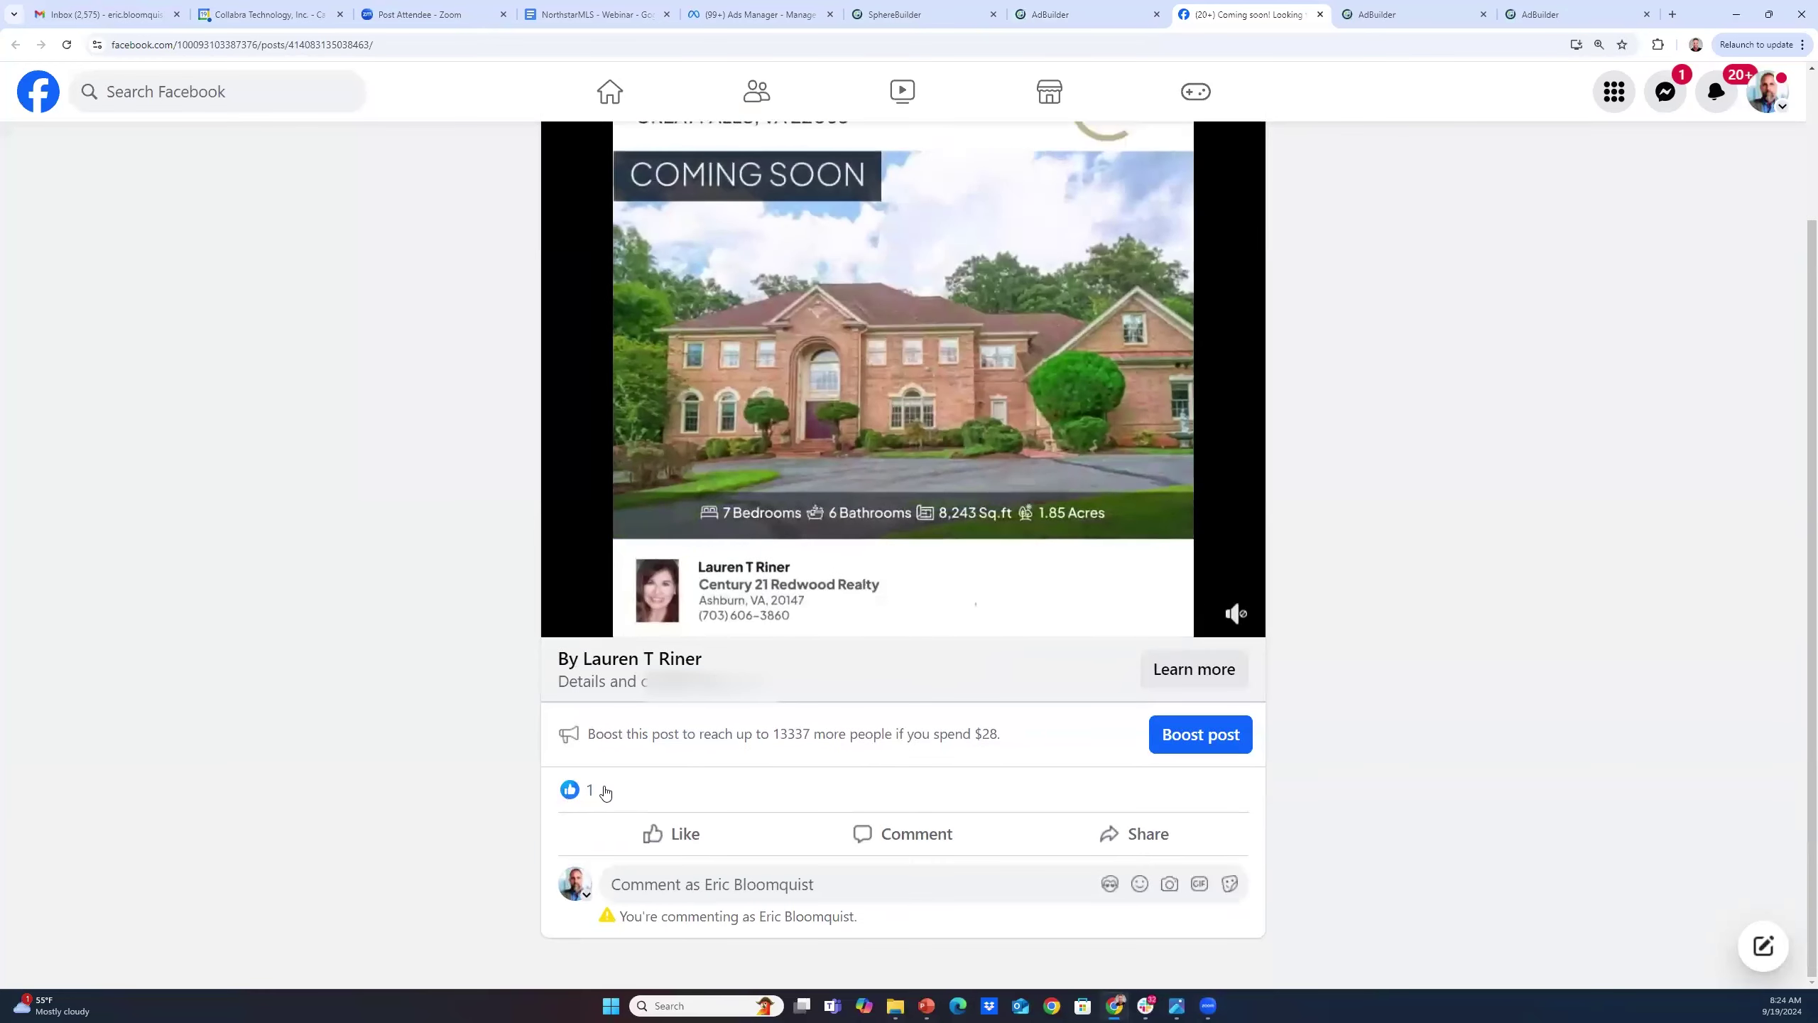
{"action": "mouse_move", "coordinate": [589, 791]}
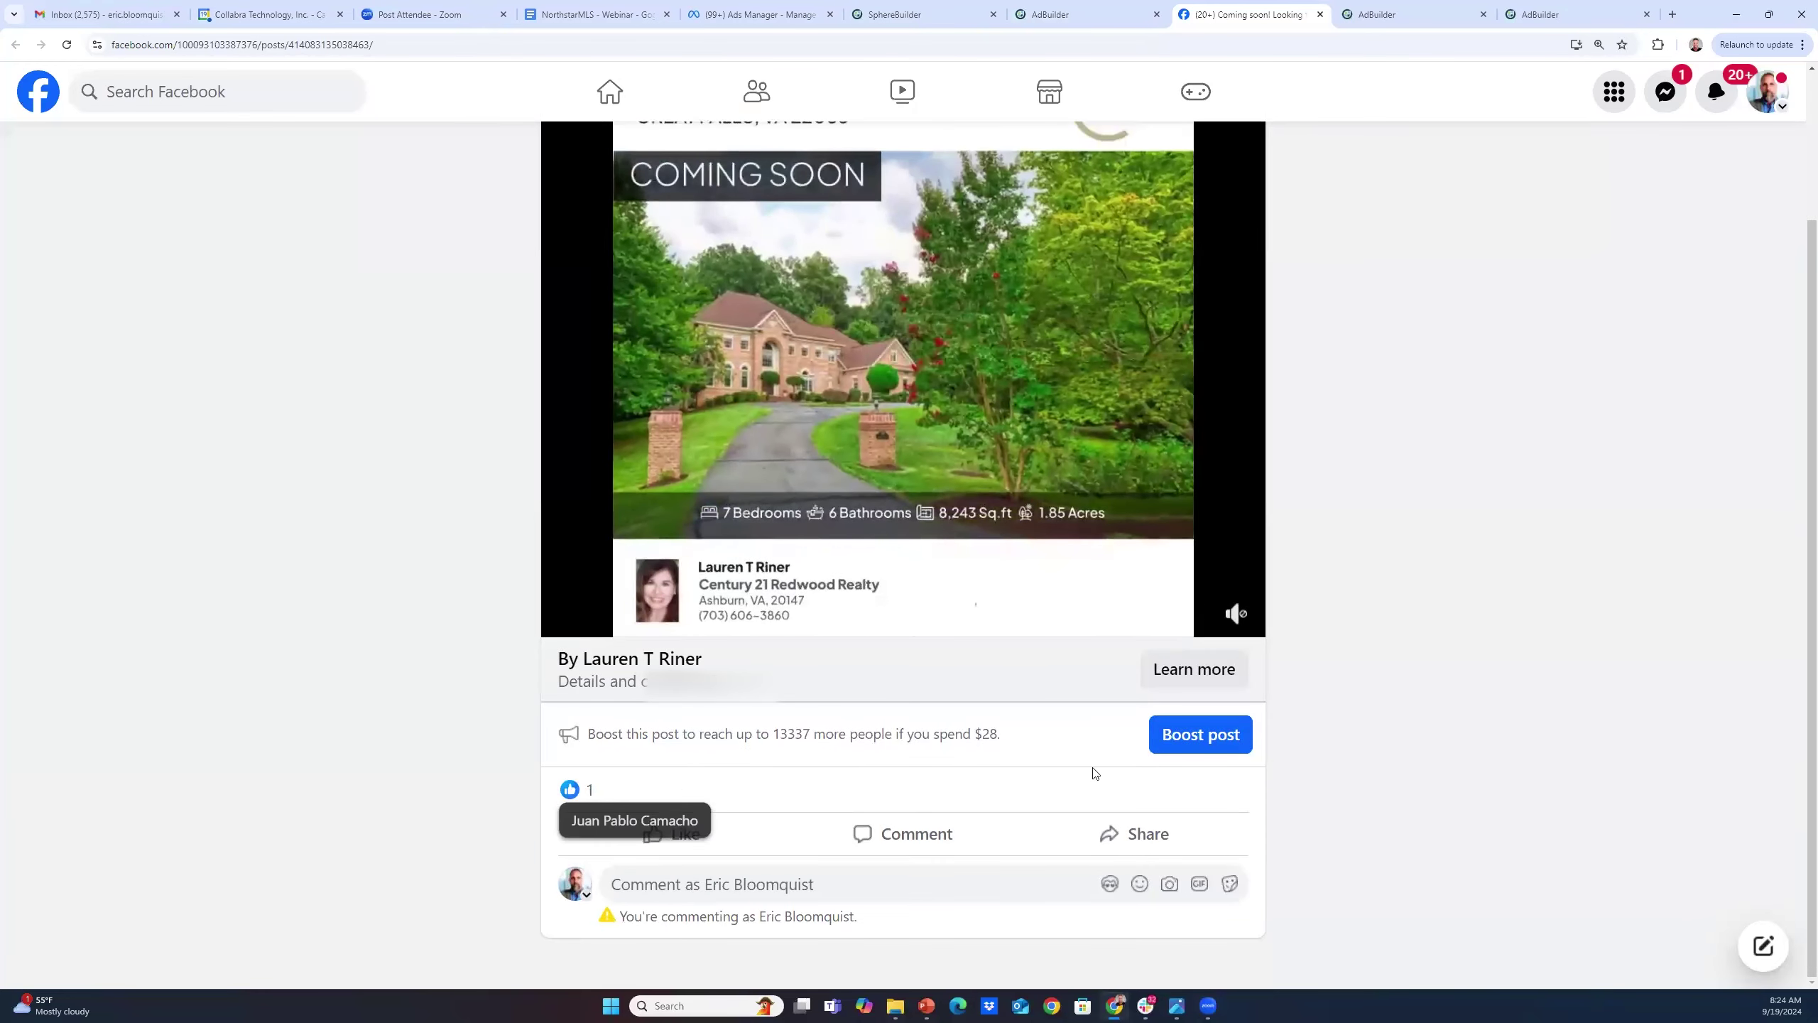
{"action": "left_click", "coordinate": [945, 16]}
{"action": "left_click", "coordinate": [1066, 20]}
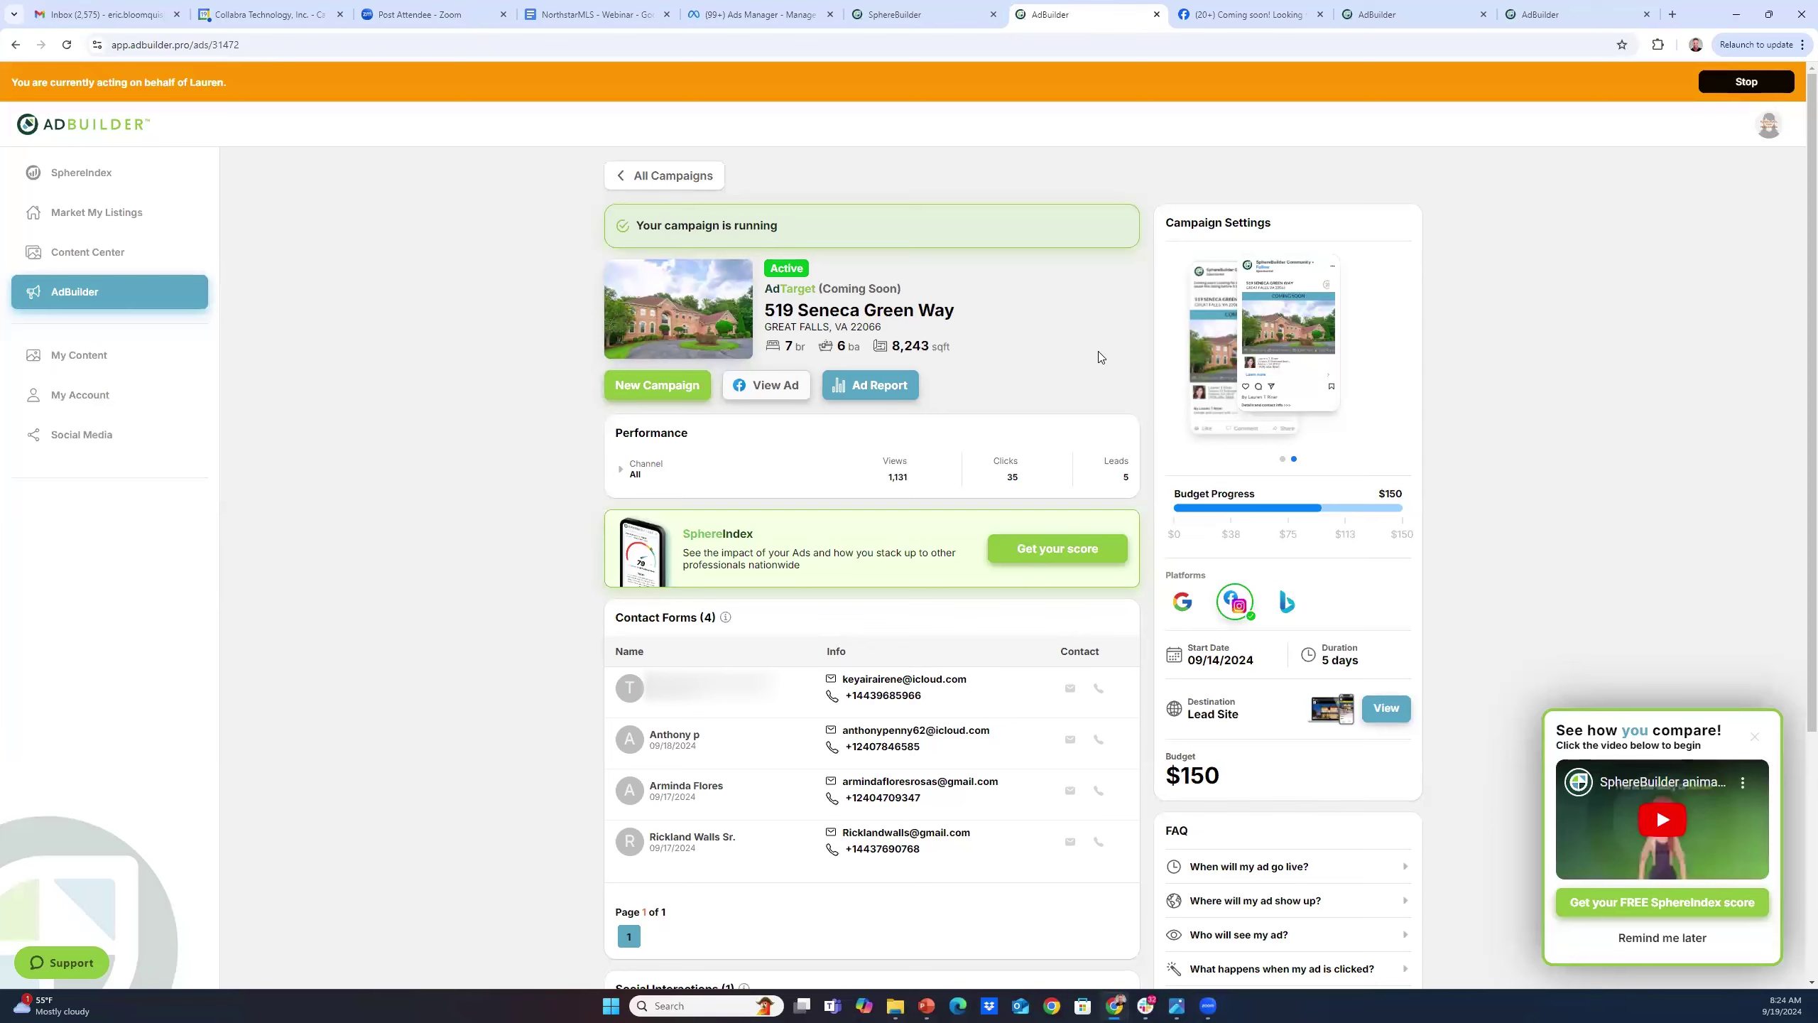
Switch to the campaign's Ad Report and examine its live performance, predicted performance and sharing options
{"action": "left_click", "coordinate": [1408, 14]}
{"action": "scroll", "coordinate": [1350, 547], "scroll_direction": "down", "scroll_amount": 3}
{"action": "scroll", "coordinate": [1349, 547], "scroll_direction": "up", "scroll_amount": 2}
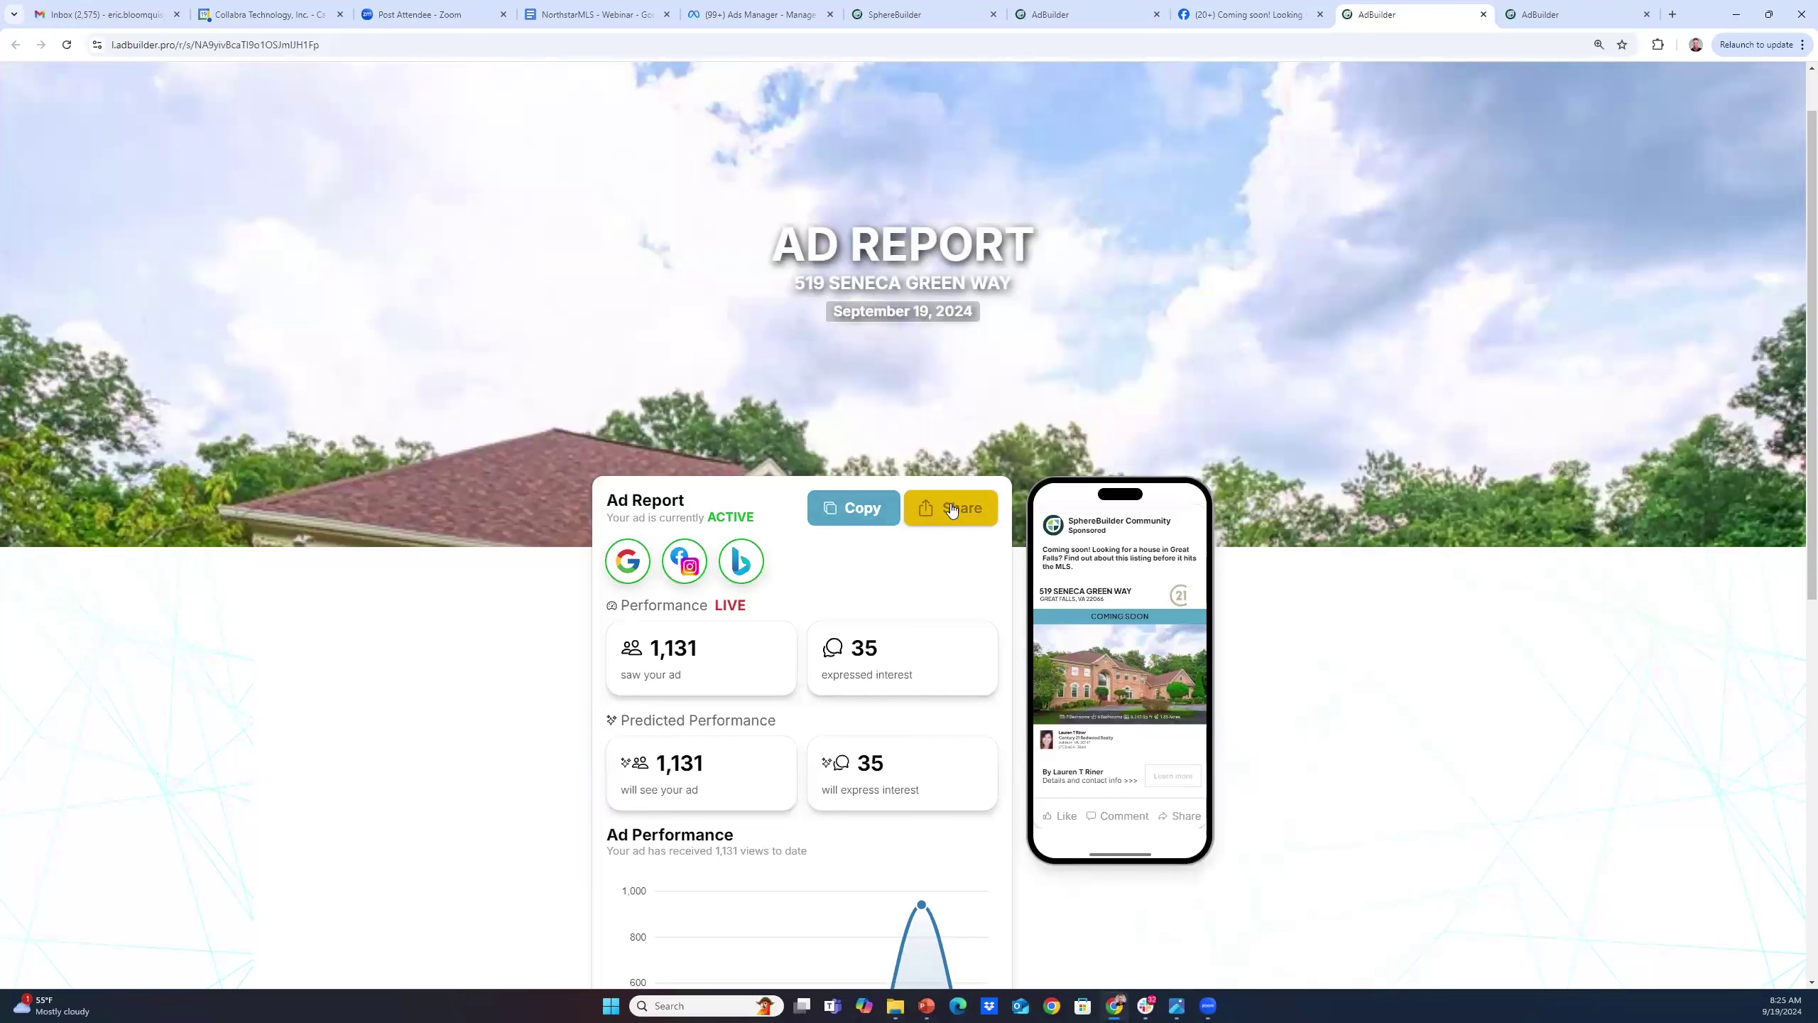
Return to the campaign details and review the contact form leads, social interactions and FAQ
{"action": "left_click", "coordinate": [1088, 14]}
{"action": "scroll", "coordinate": [1507, 417], "scroll_direction": "down", "scroll_amount": 5}
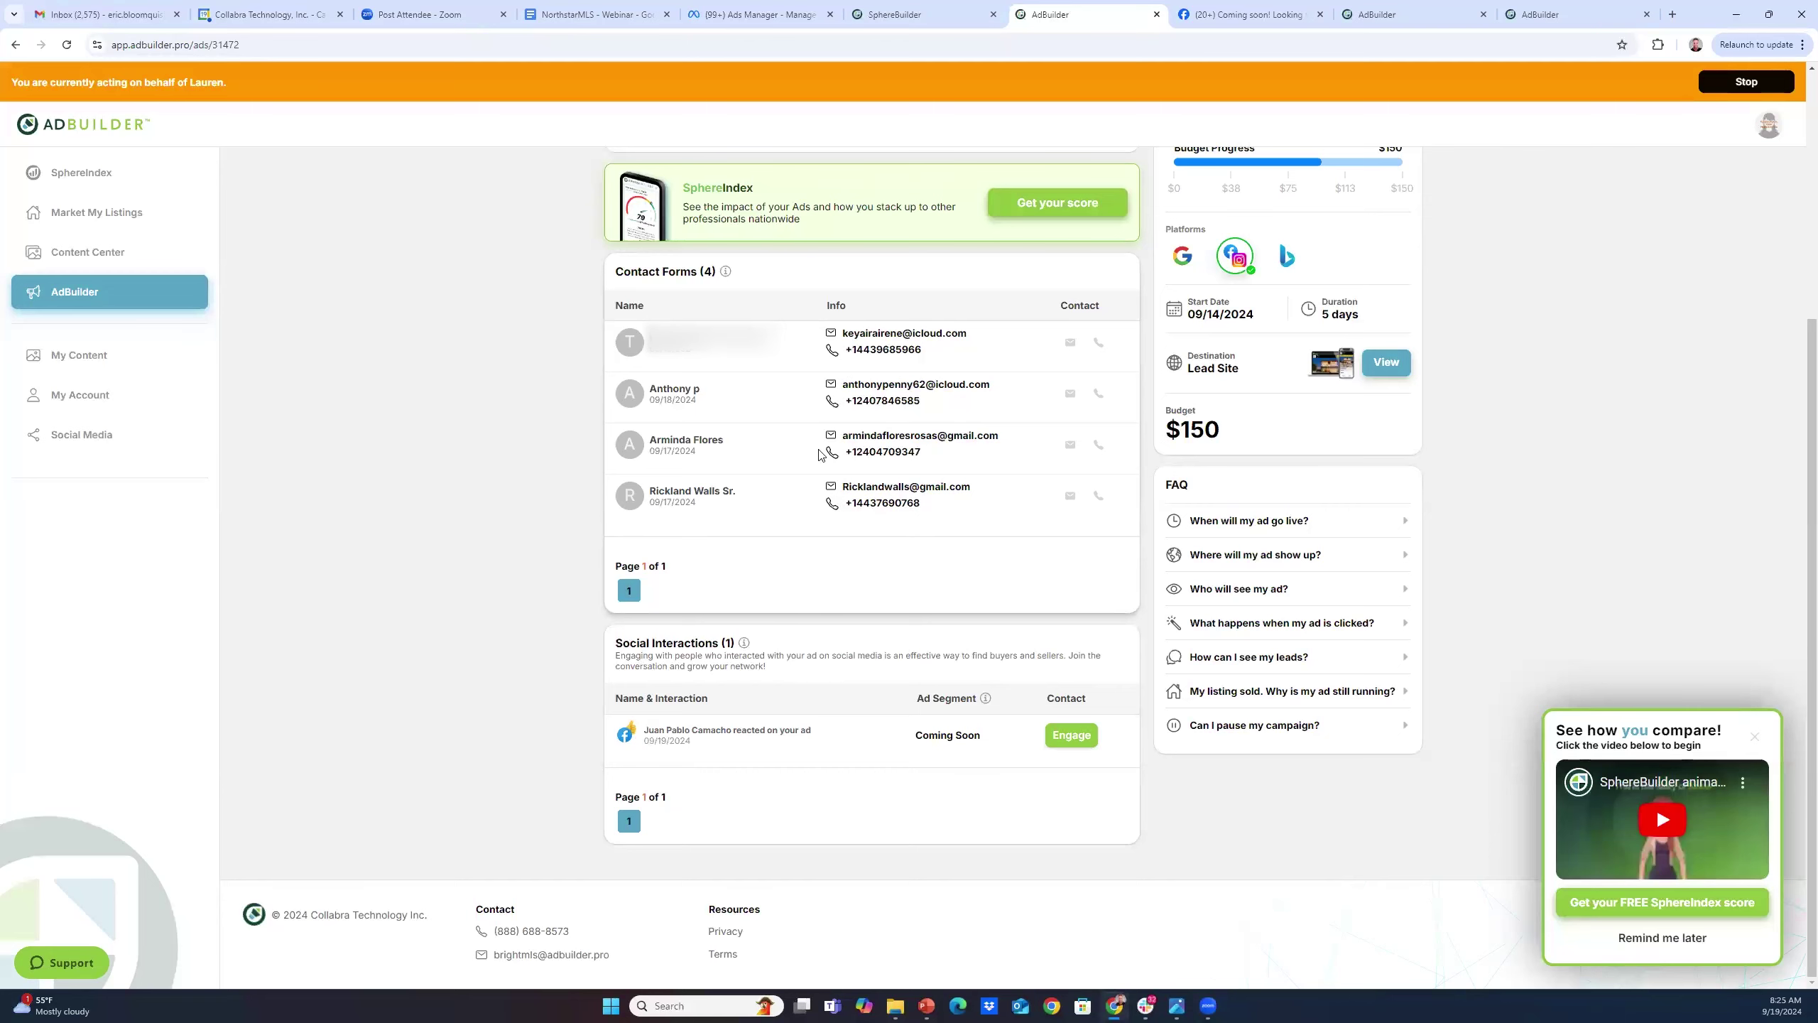
{"action": "scroll", "coordinate": [904, 516], "scroll_direction": "up", "scroll_amount": 1}
{"action": "scroll", "coordinate": [903, 516], "scroll_direction": "up", "scroll_amount": 4}
{"action": "scroll", "coordinate": [923, 552], "scroll_direction": "down", "scroll_amount": 2}
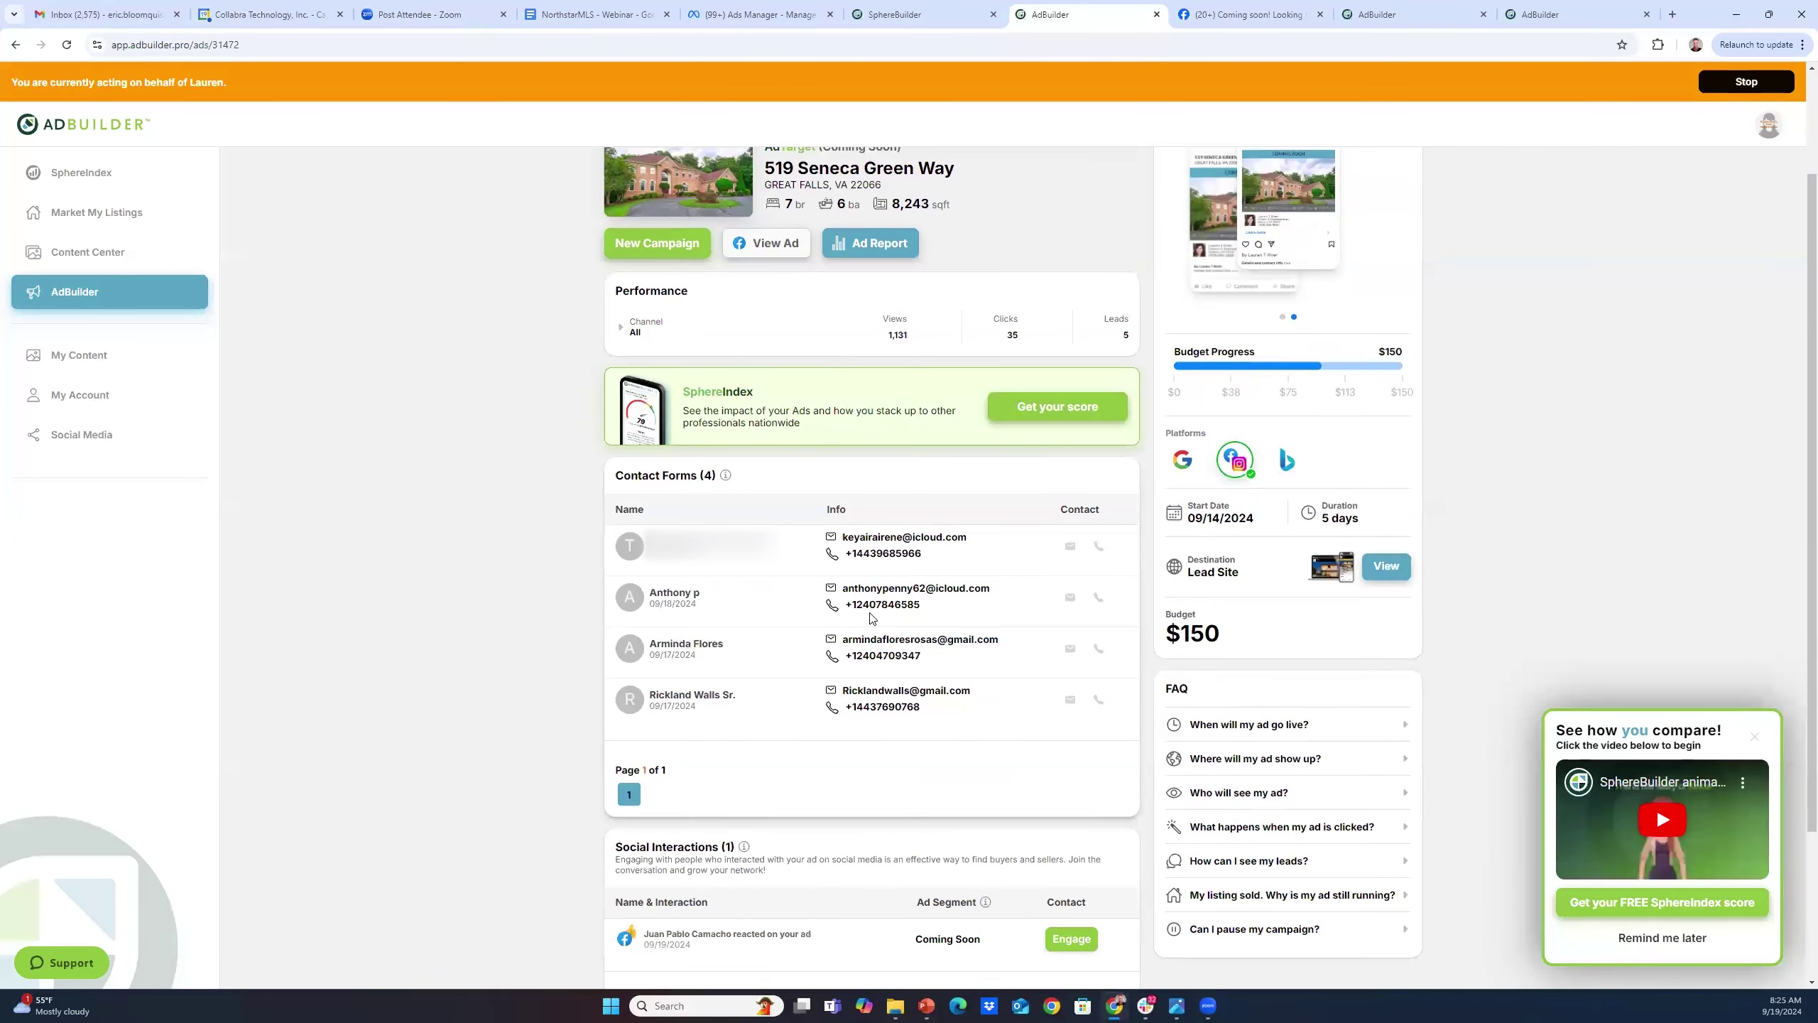
{"action": "scroll", "coordinate": [930, 563], "scroll_direction": "down", "scroll_amount": 2}
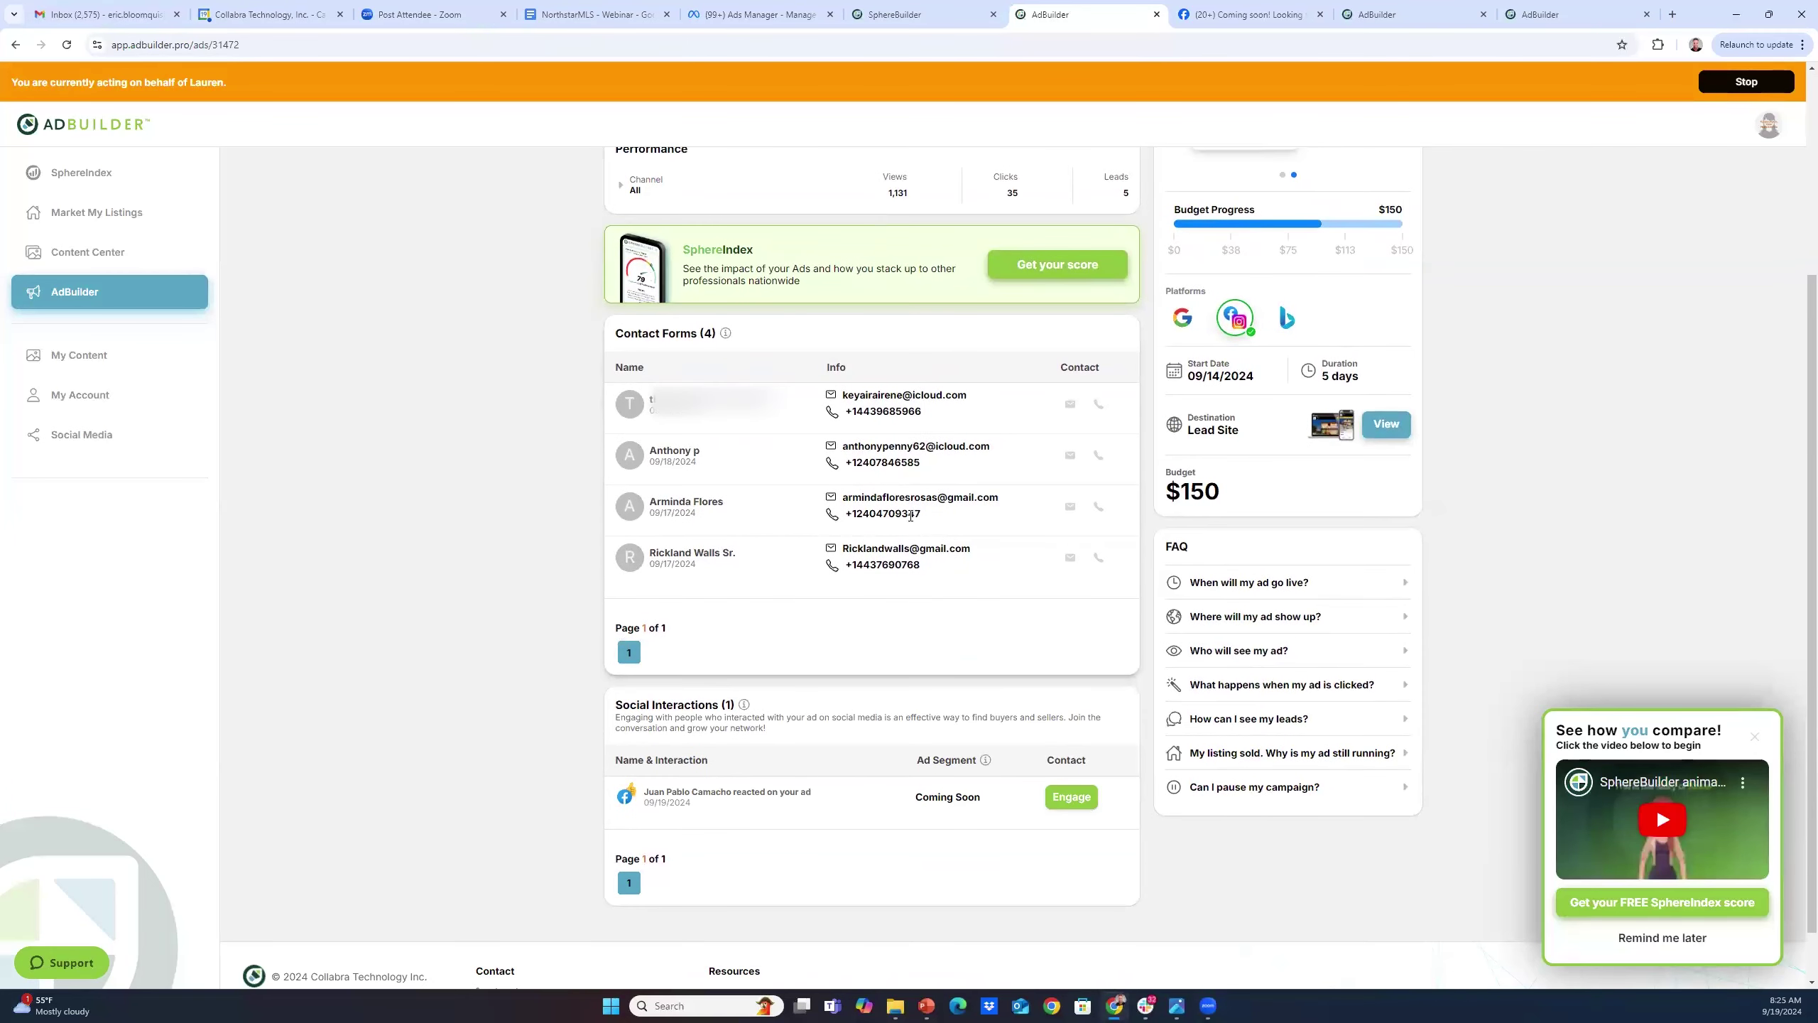
{"action": "scroll", "coordinate": [910, 530], "scroll_direction": "up", "scroll_amount": 2}
{"action": "scroll", "coordinate": [921, 537], "scroll_direction": "up", "scroll_amount": 2}
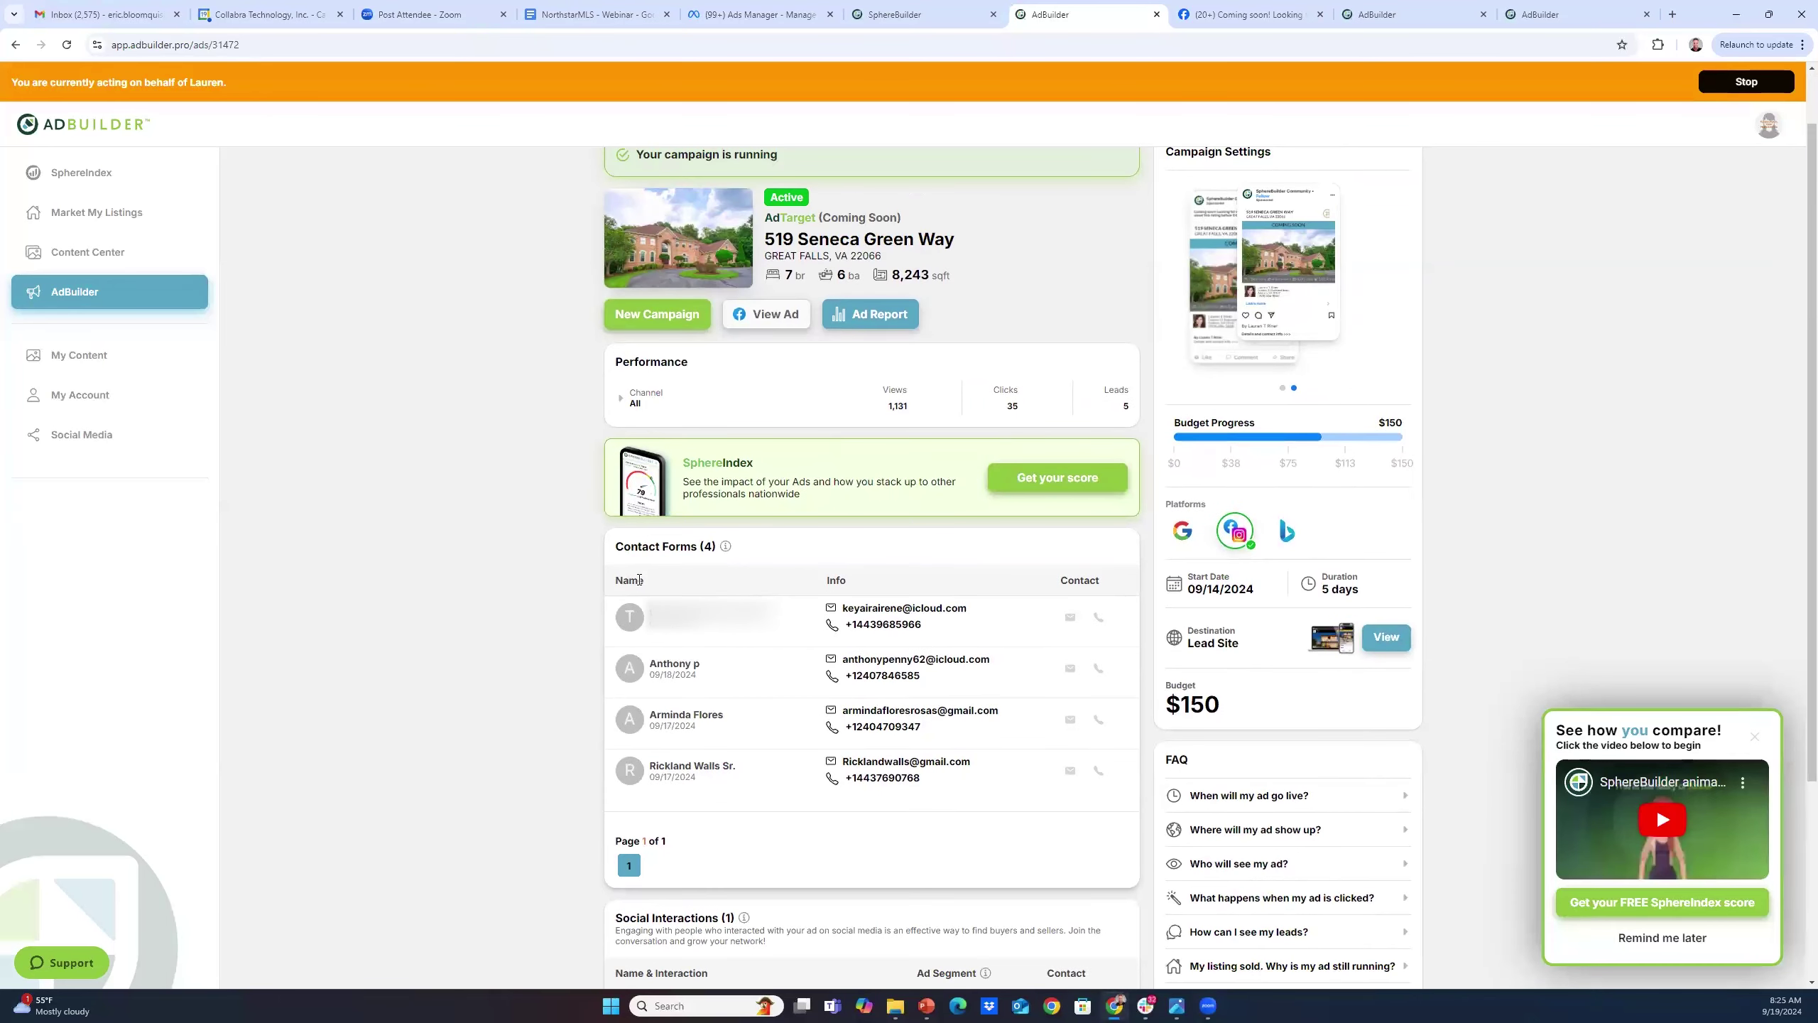
{"action": "scroll", "coordinate": [892, 291], "scroll_direction": "down", "scroll_amount": 4}
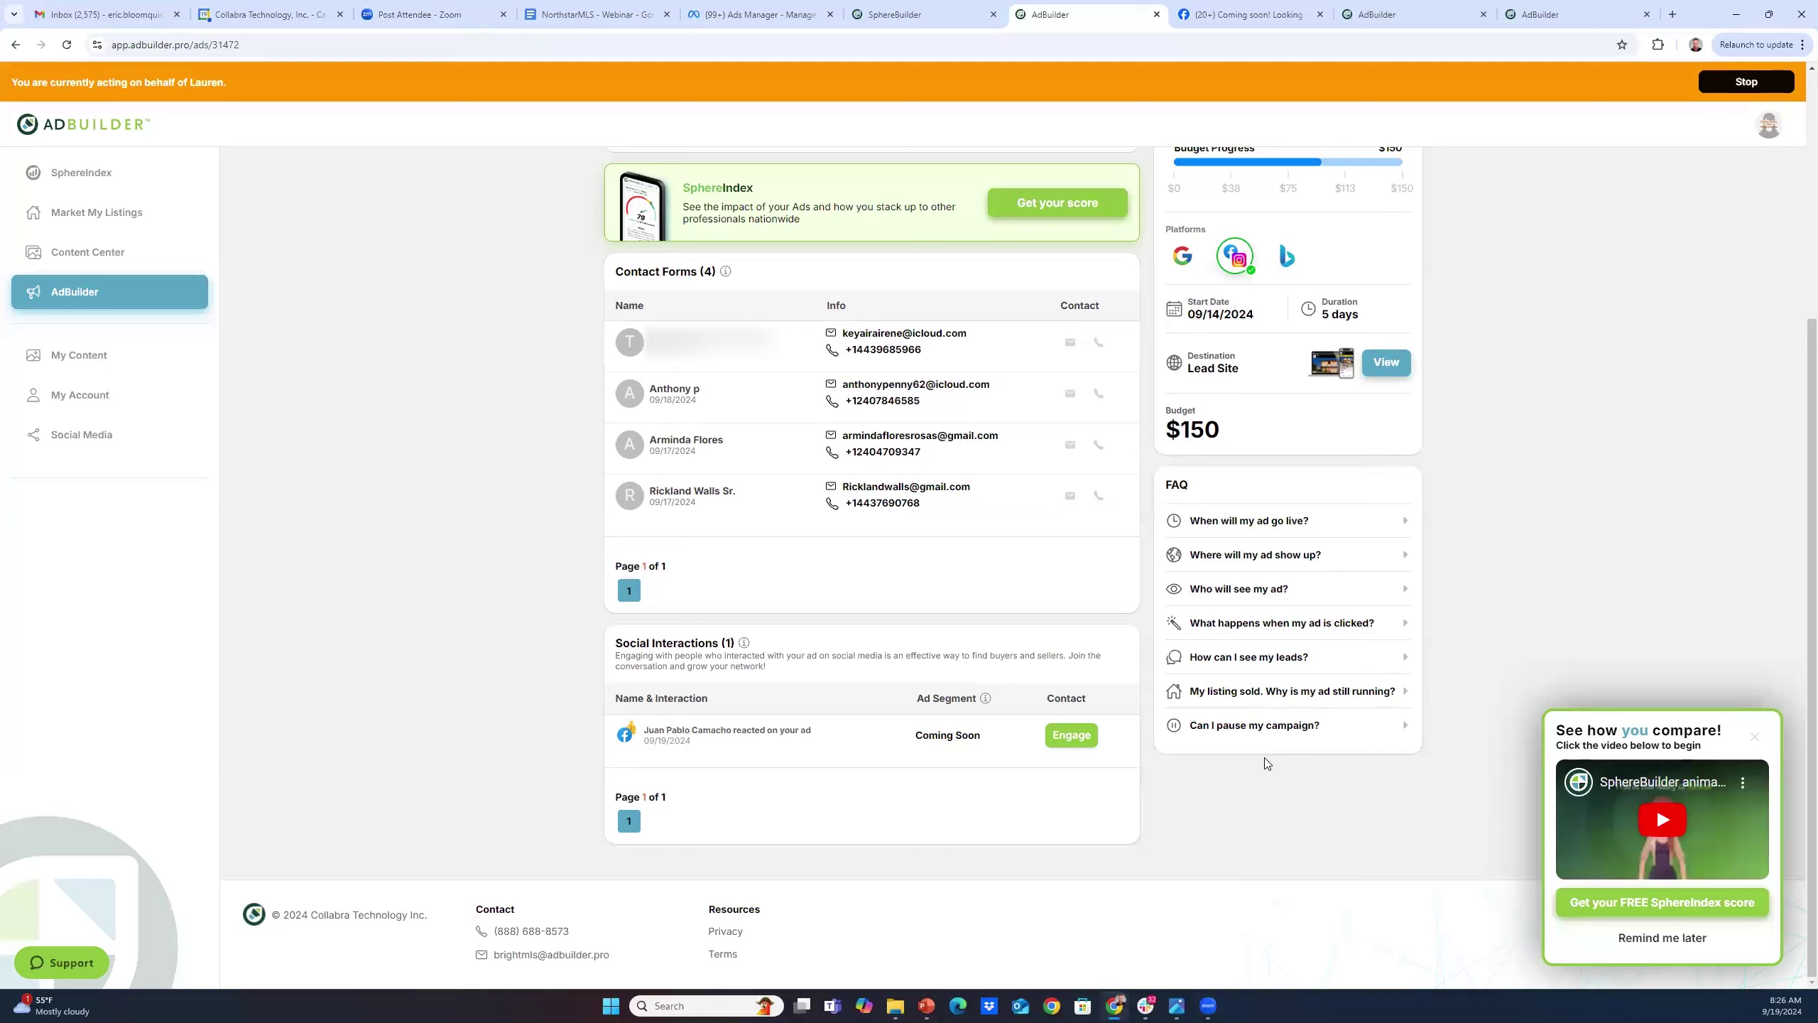
Engage with the campaign's social interaction on Facebook, preview the reacting person's profile, and return to the campaign details
{"action": "left_click", "coordinate": [1079, 738]}
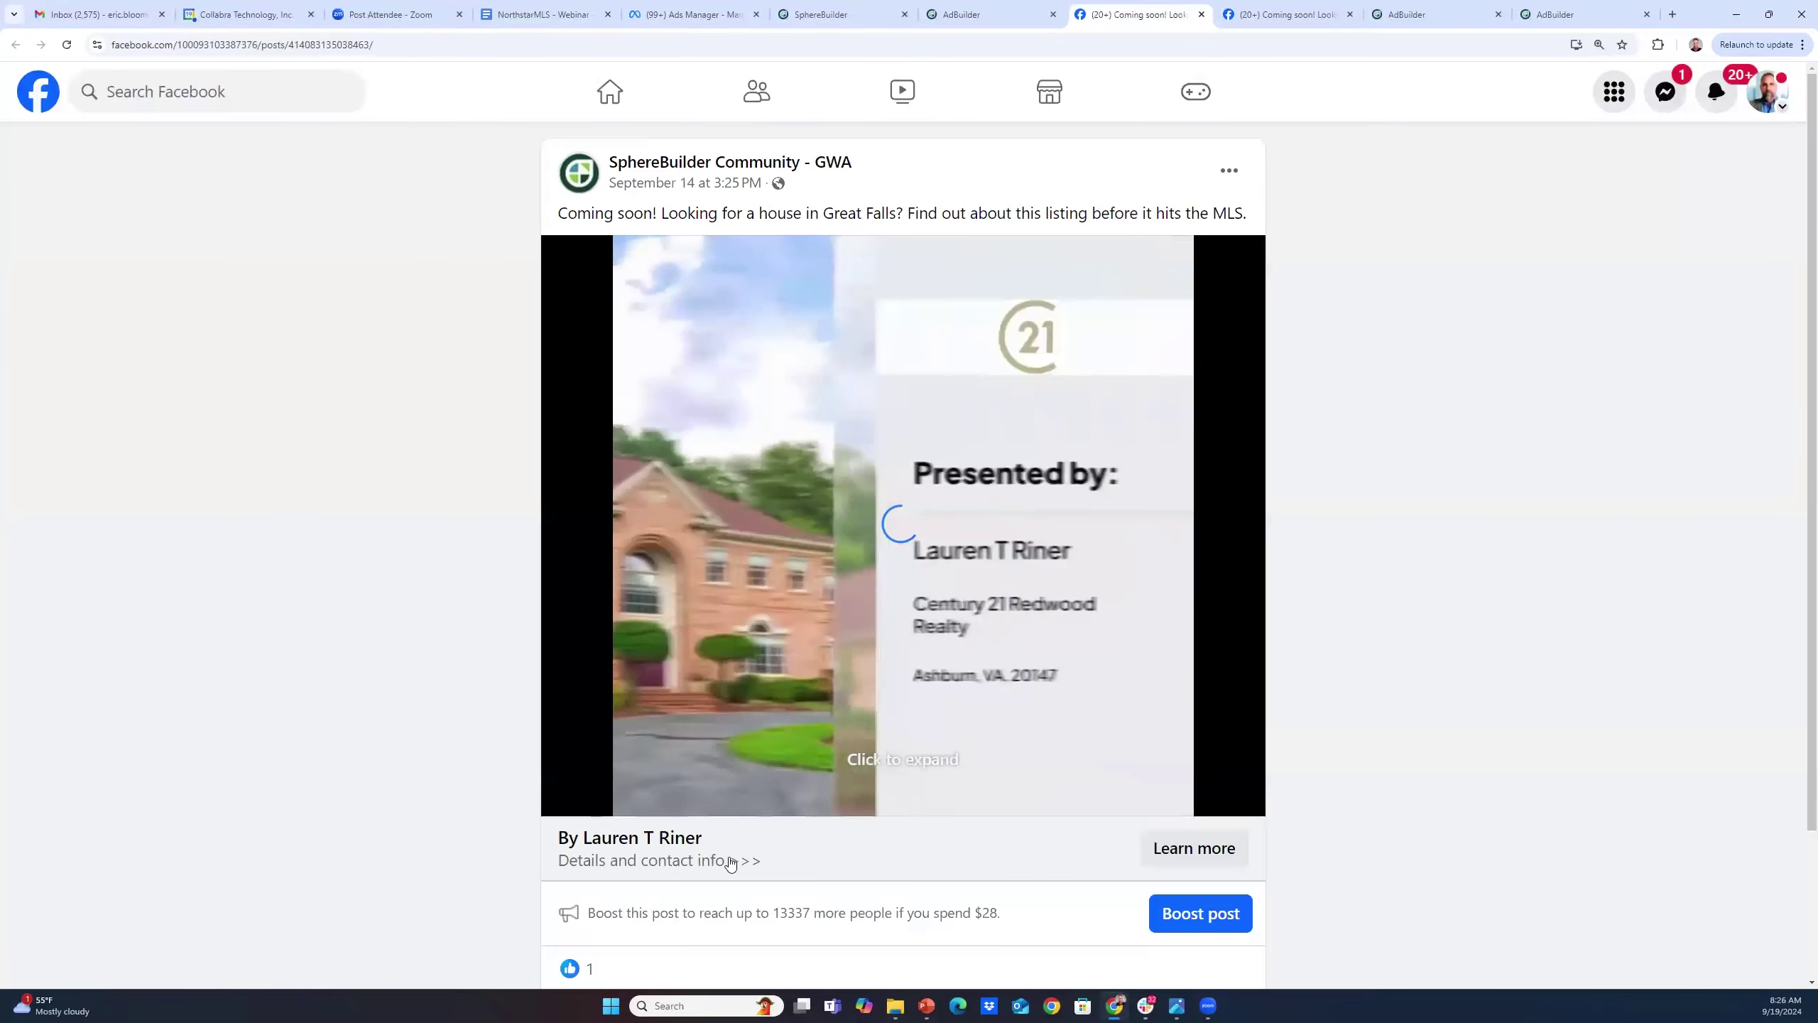
{"action": "scroll", "coordinate": [593, 792], "scroll_direction": "down", "scroll_amount": 2}
{"action": "left_click", "coordinate": [590, 791]}
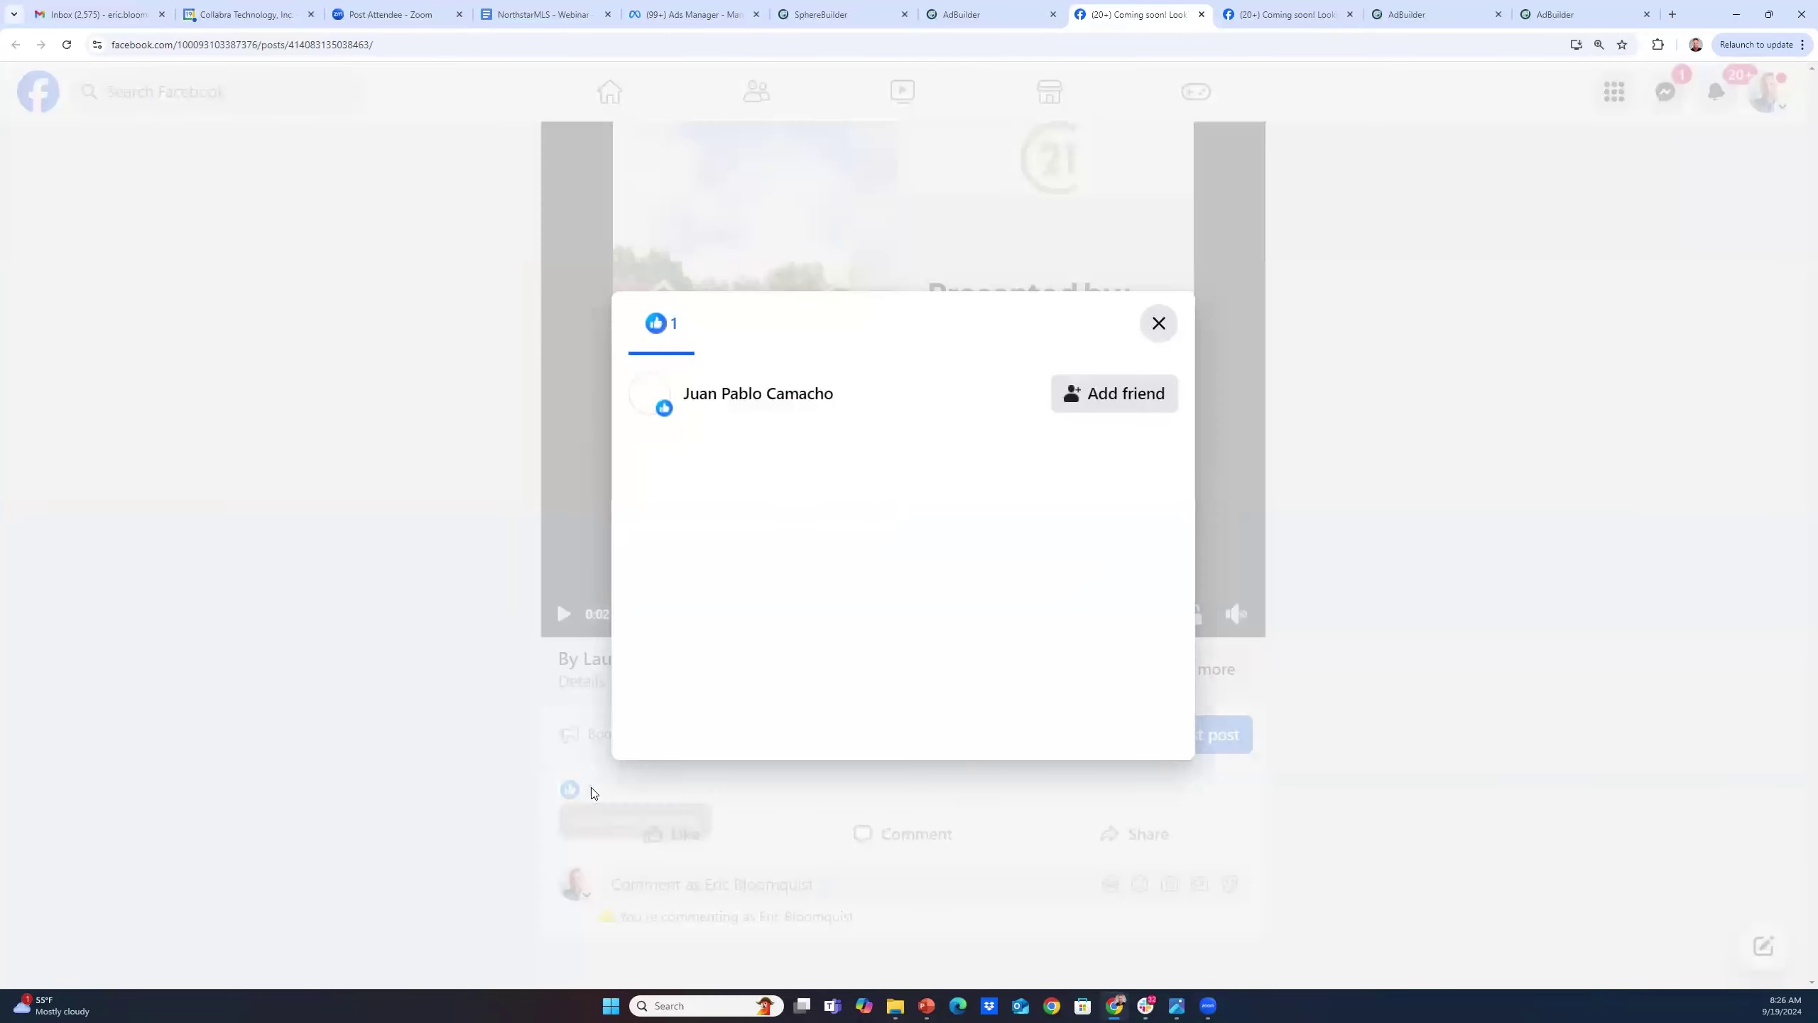
{"action": "mouse_move", "coordinate": [756, 400]}
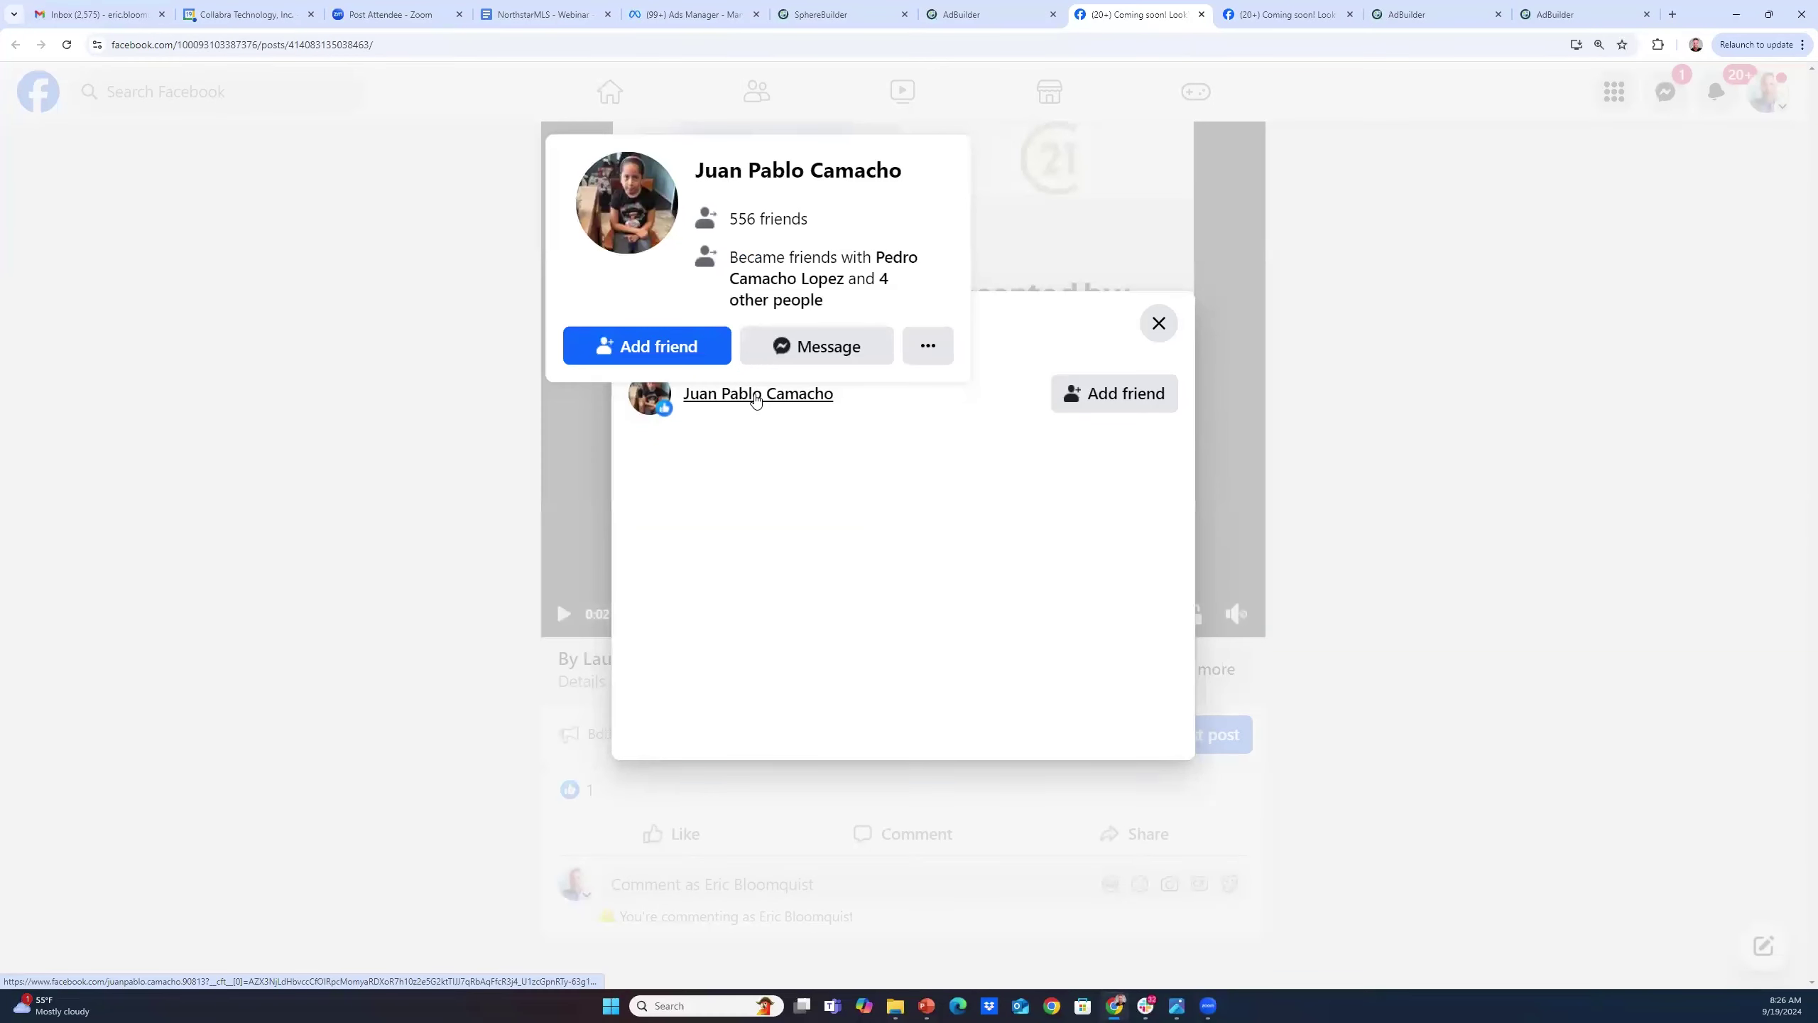
{"action": "left_click", "coordinate": [1160, 326]}
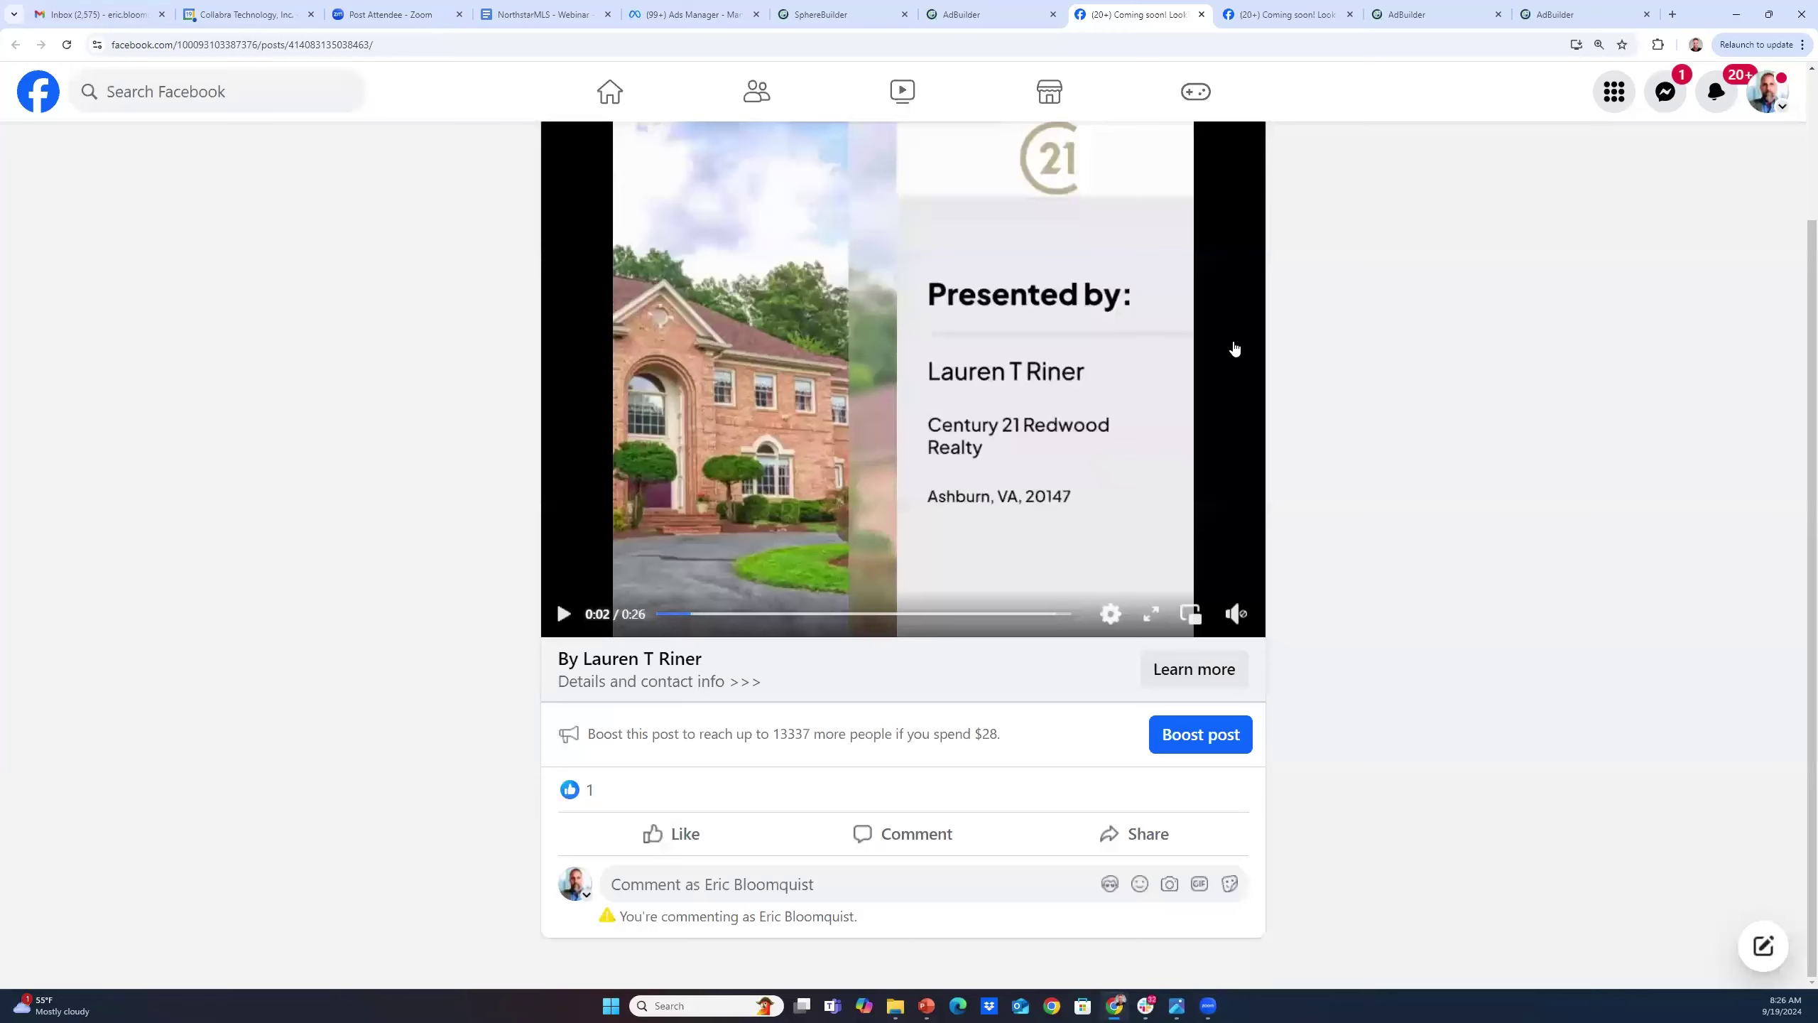
{"action": "left_click", "coordinate": [967, 25]}
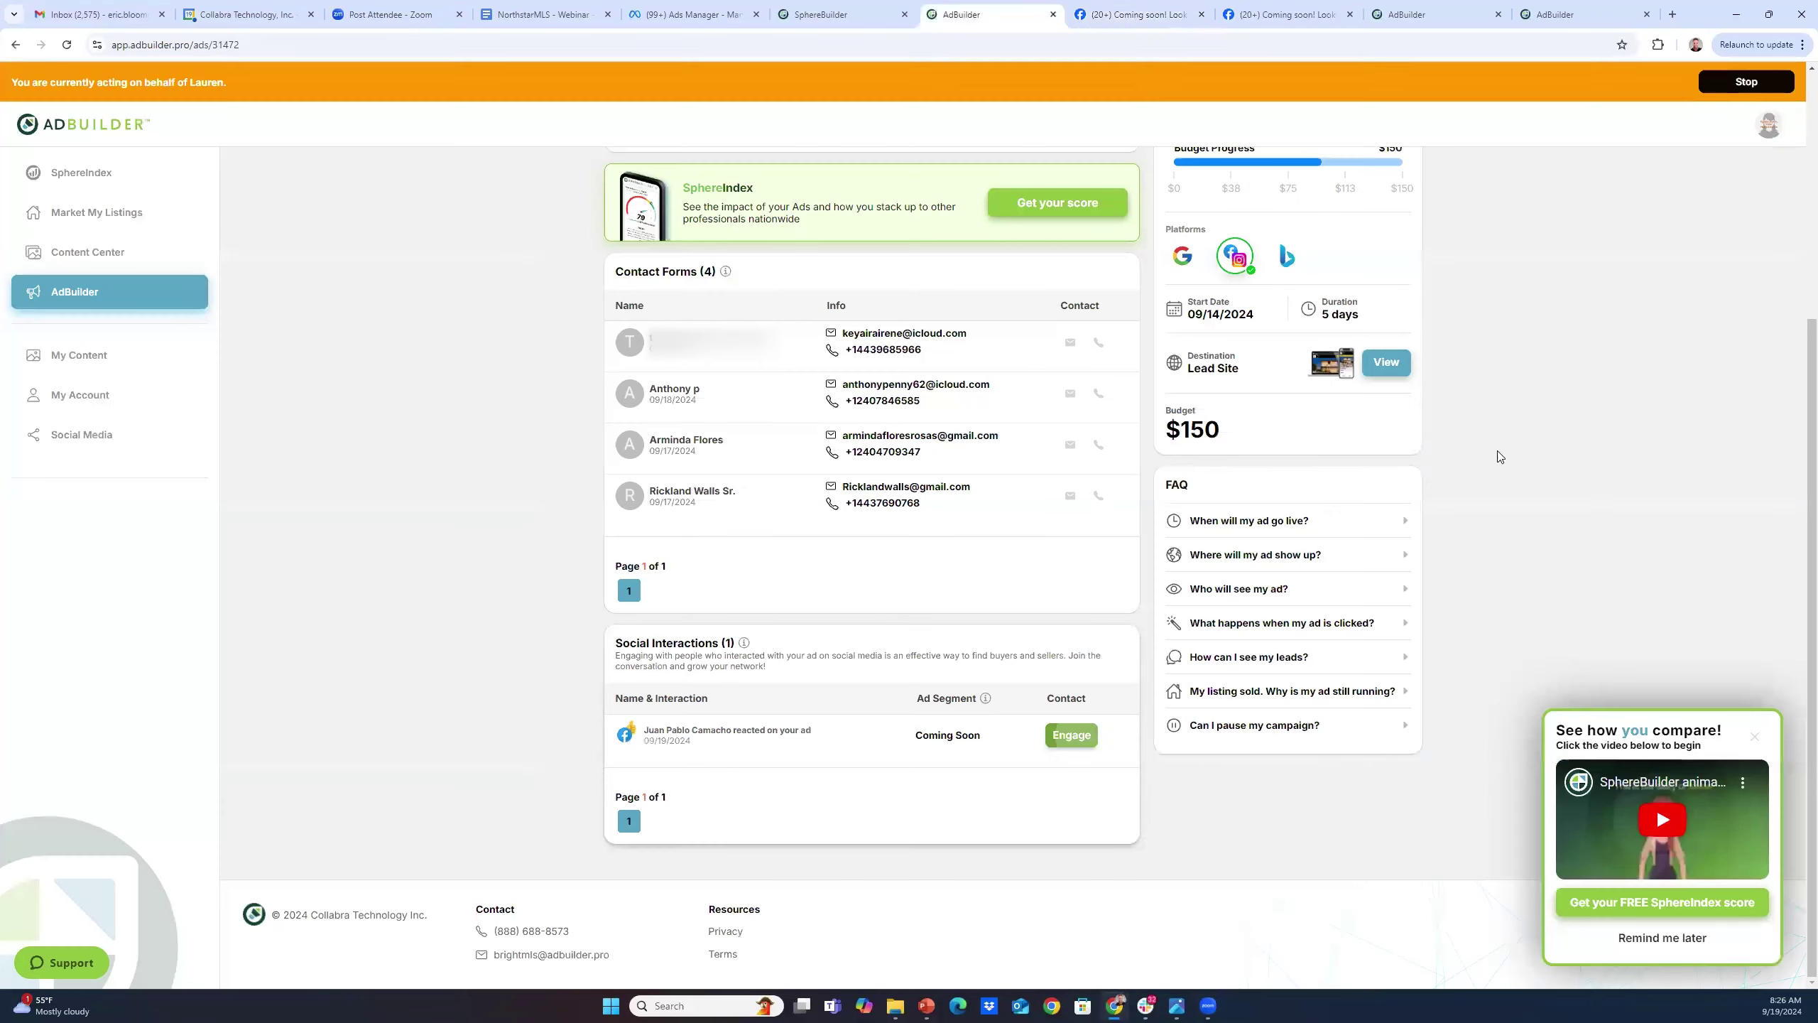
{"action": "scroll", "coordinate": [1596, 465], "scroll_direction": "up", "scroll_amount": 5}
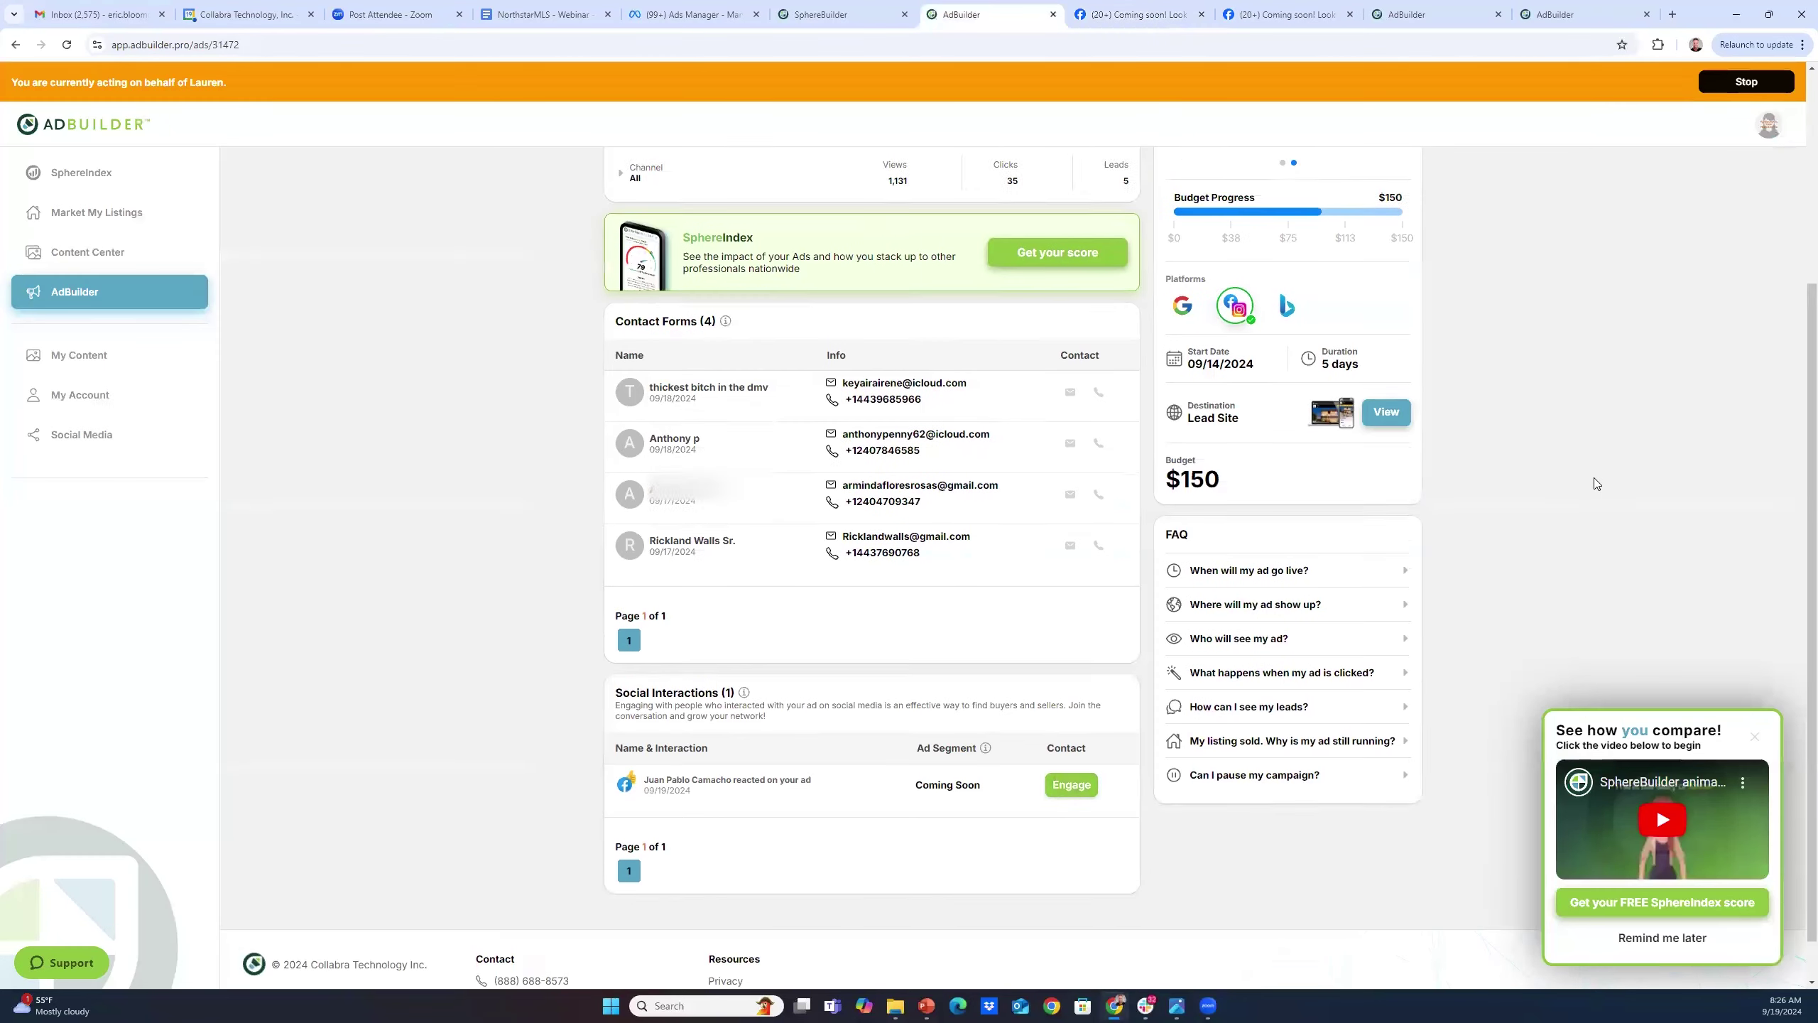